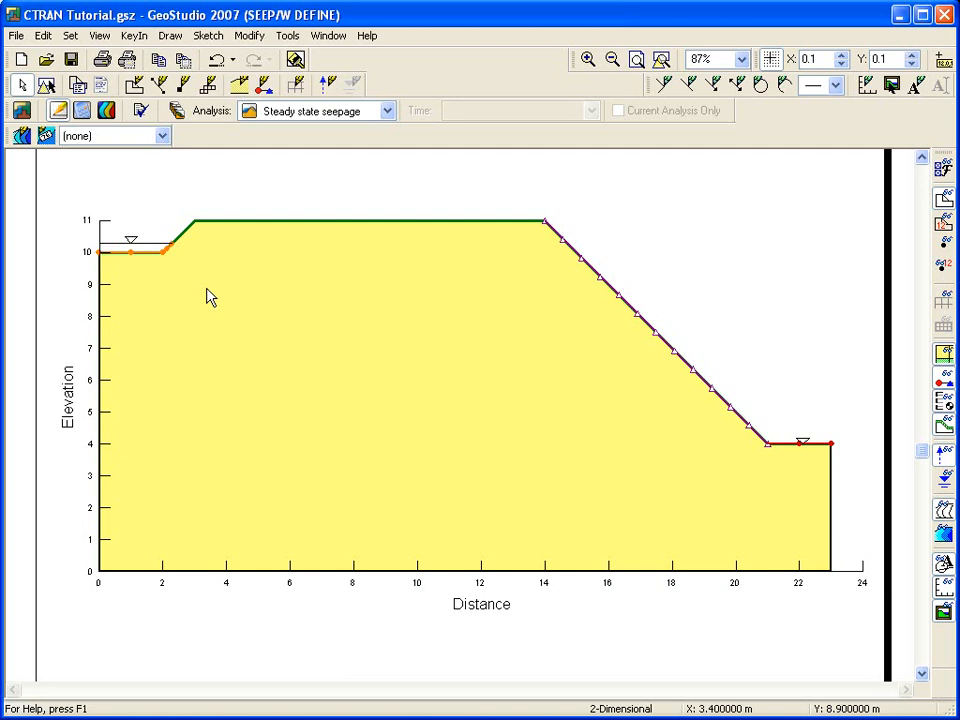
Glance at the steady seepage contours, then return to Define and bring up the KeyIn Analyses list.
{"action": "left_click", "coordinate": [104, 110]}
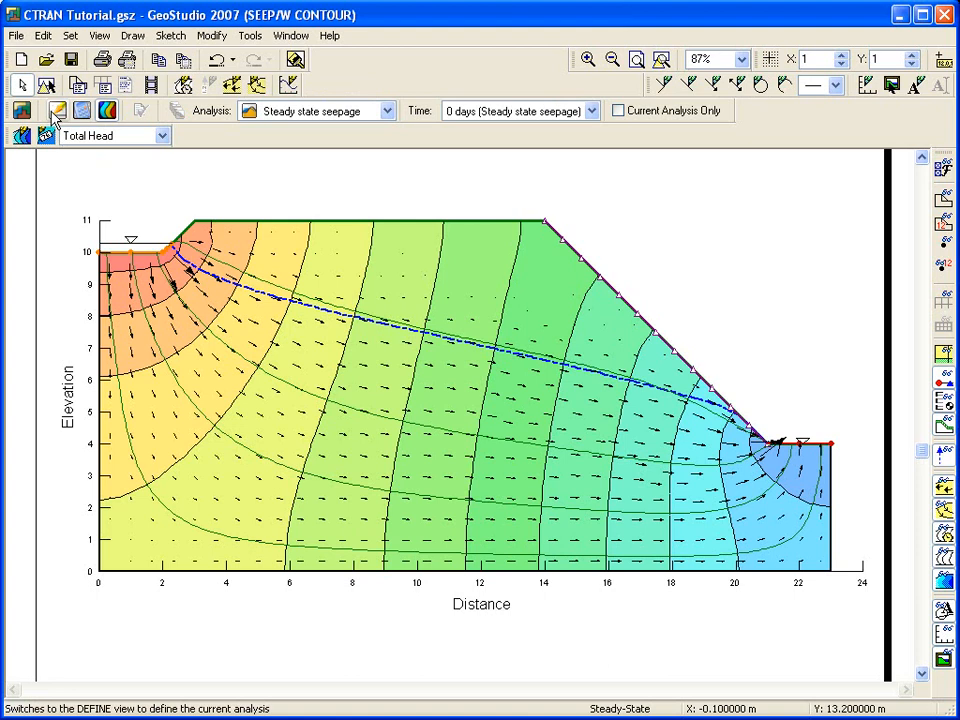
{"action": "left_click", "coordinate": [57, 112]}
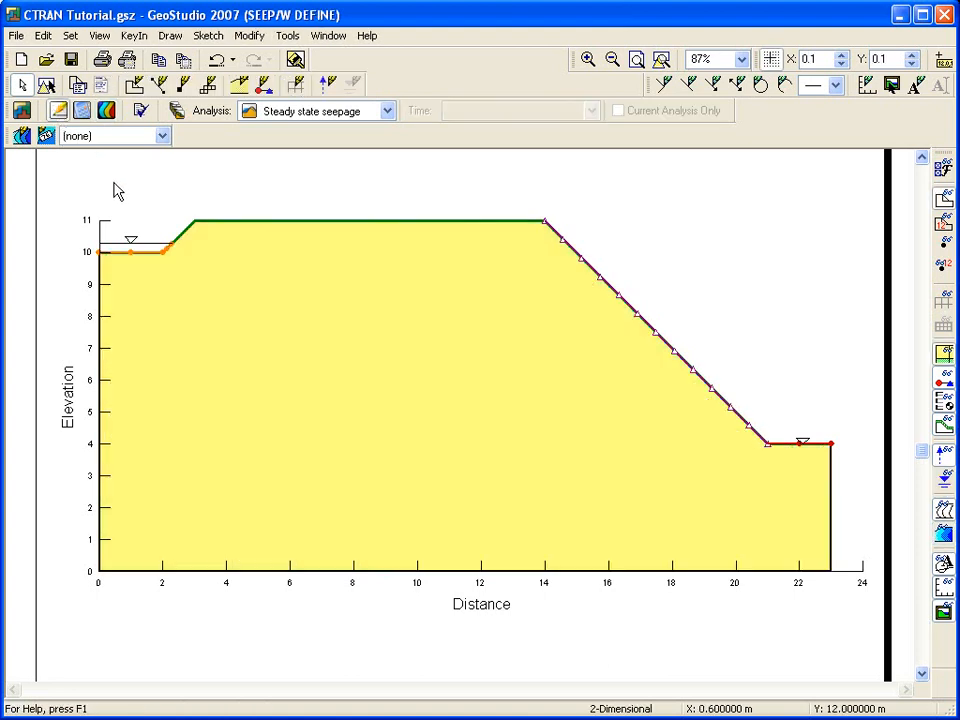
{"action": "left_click", "coordinate": [134, 36]}
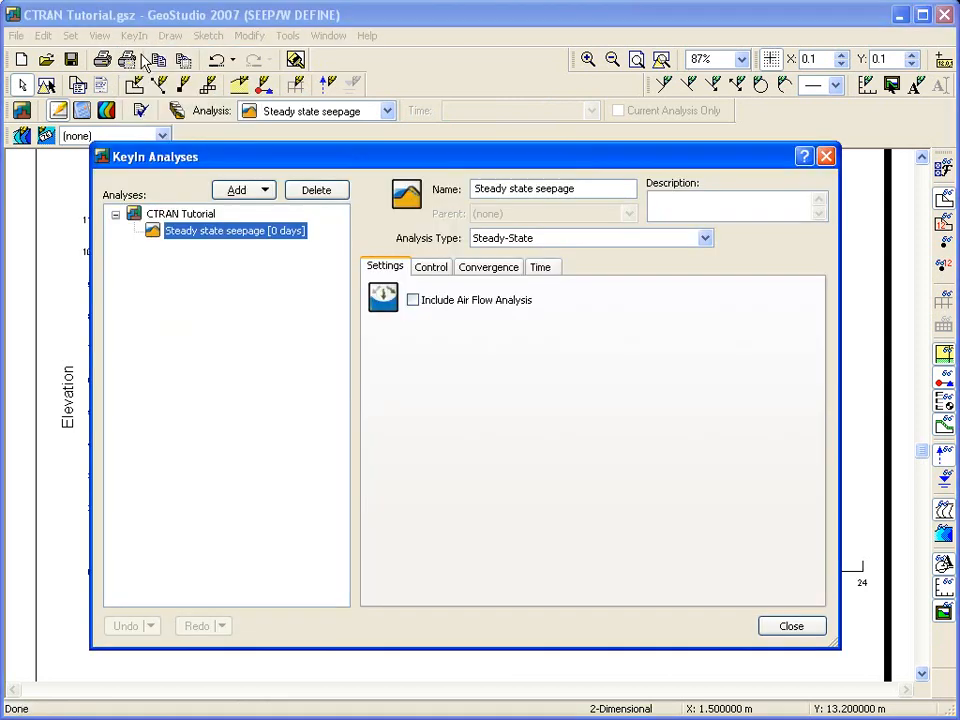
Add a forward Particle Tracking CTRAN/W analysis that reads seepage results from the parent analysis.
{"action": "left_click", "coordinate": [250, 193]}
{"action": "mouse_move", "coordinate": [345, 333]}
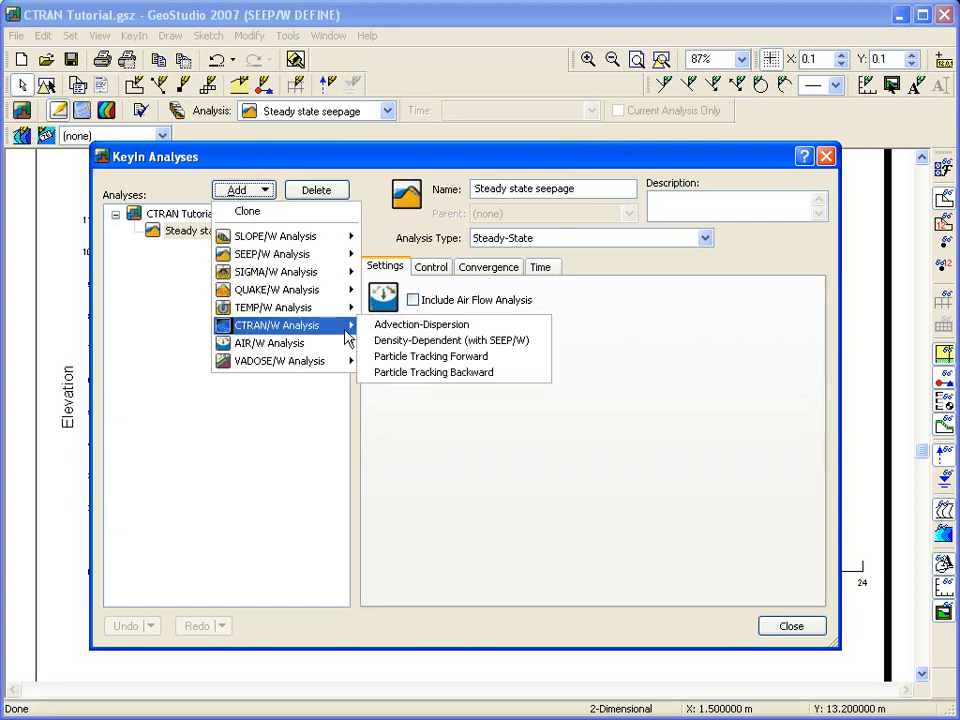
{"action": "left_click", "coordinate": [423, 360]}
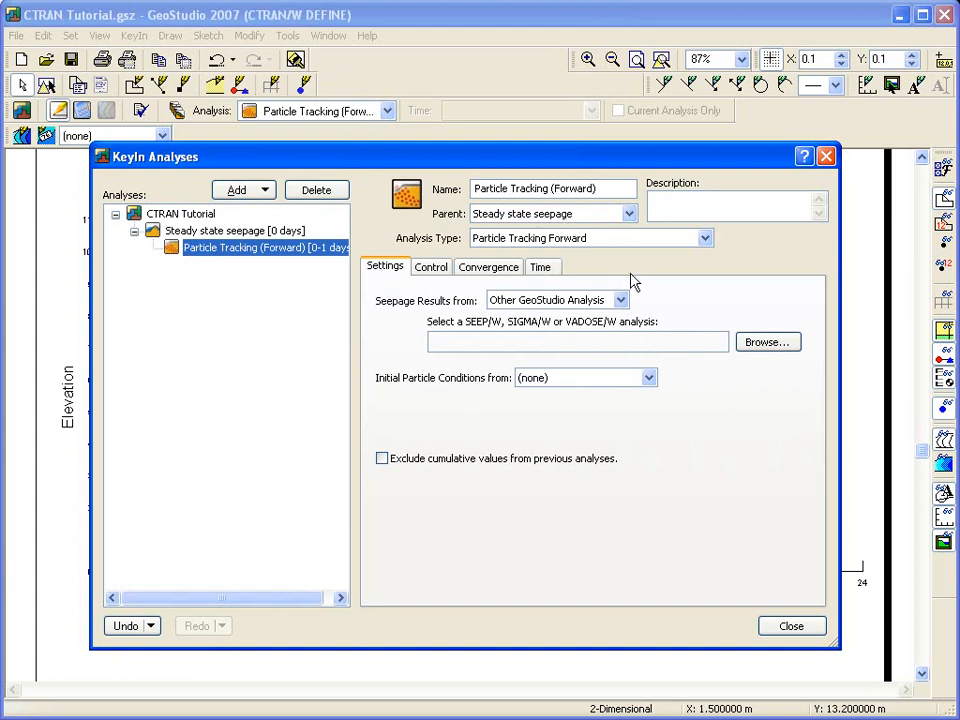
{"action": "left_click", "coordinate": [619, 302]}
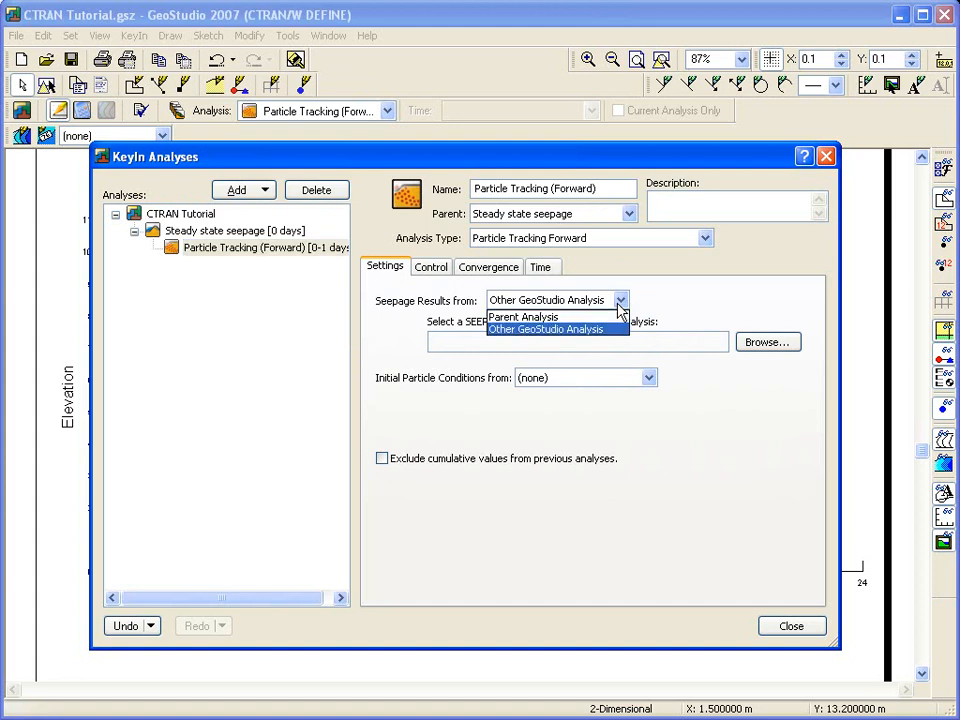
{"action": "left_click", "coordinate": [601, 318]}
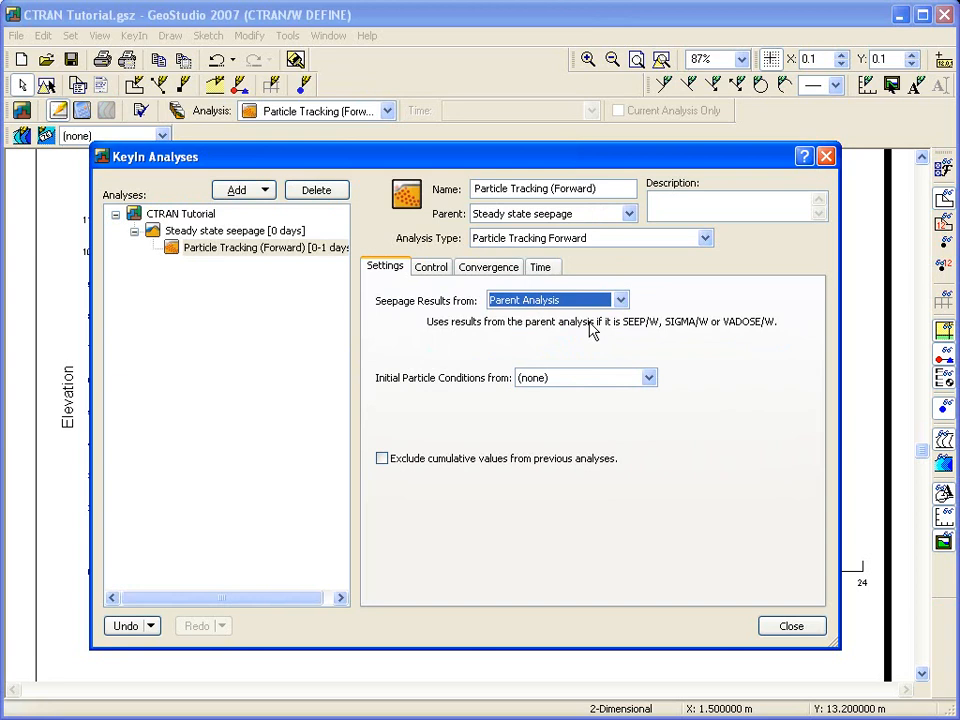
Set its time to 2750 days in 55 steps, saving every 5th step.
{"action": "left_click", "coordinate": [540, 268]}
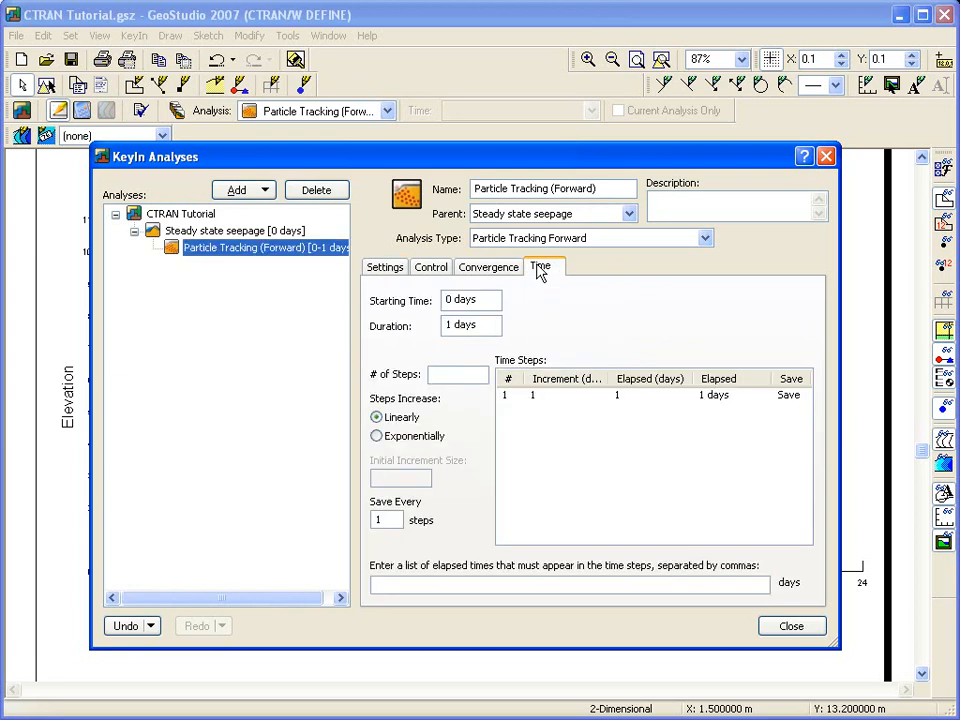
{"action": "double_click", "coordinate": [447, 325]}
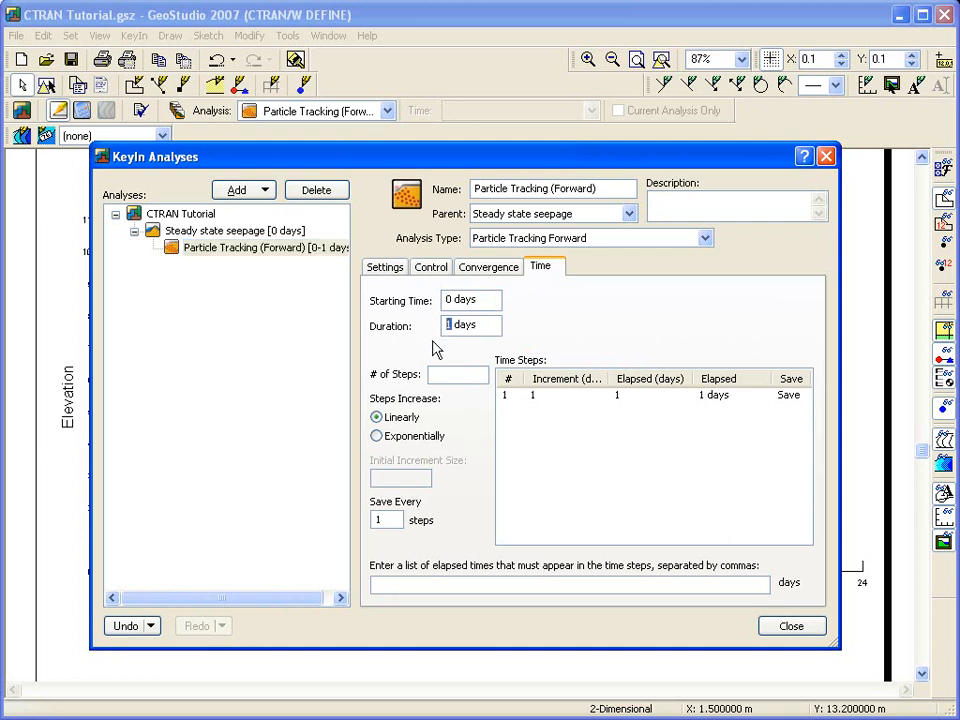
{"action": "type", "text": "2750"}
{"action": "left_click", "coordinate": [430, 374]}
{"action": "type", "text": "55"}
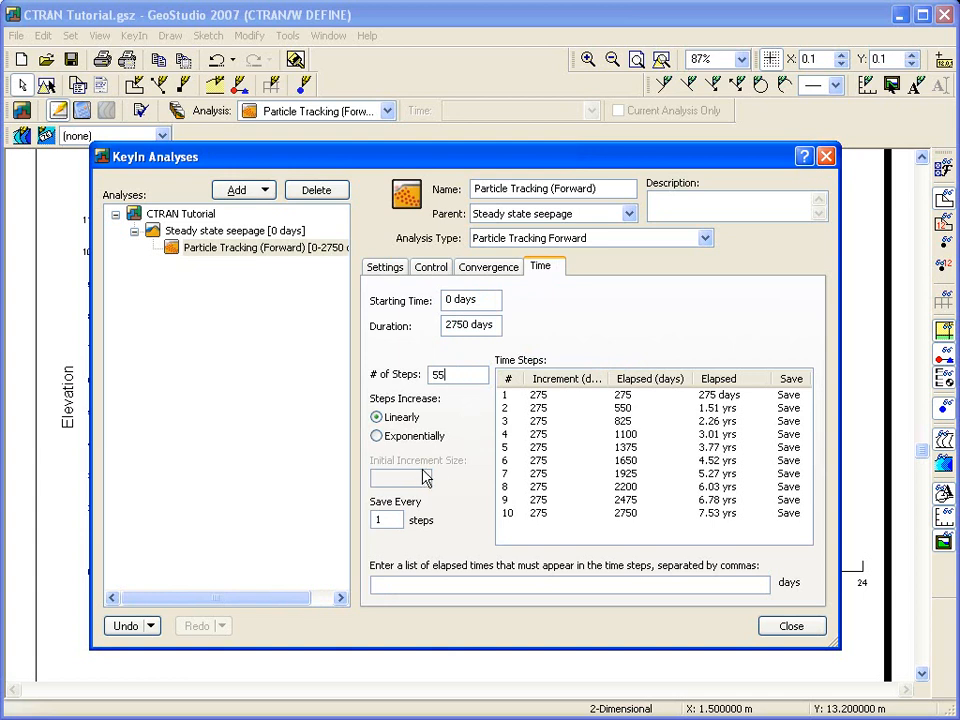
{"action": "double_click", "coordinate": [381, 518]}
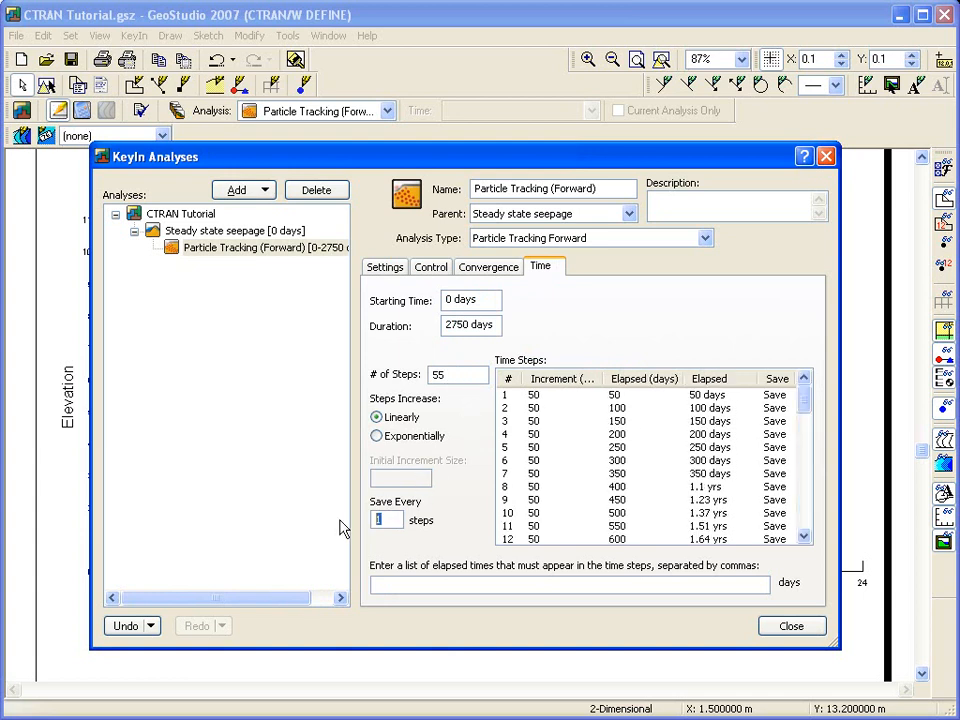
{"action": "left_click", "coordinate": [546, 514]}
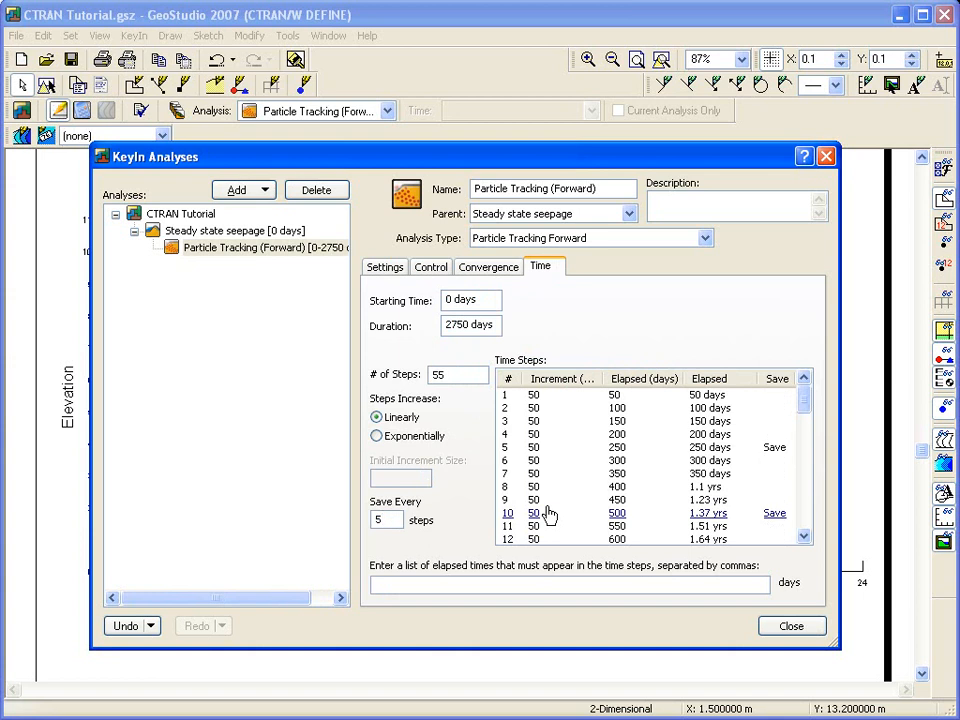
{"action": "left_click_drag", "start_coordinate": [806, 405], "coordinate": [812, 538]}
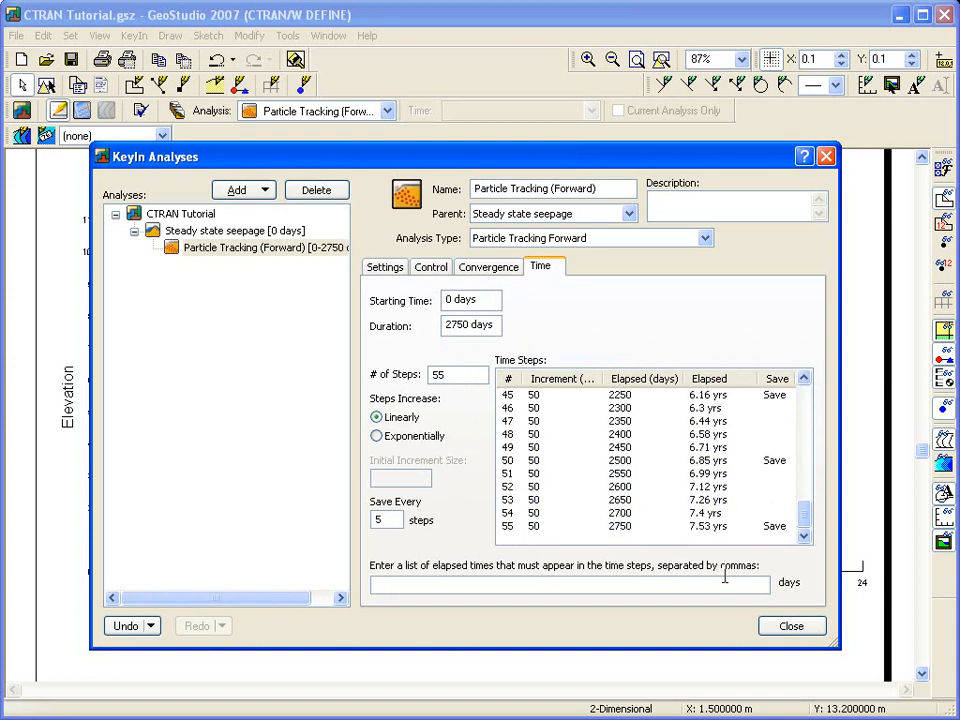
Close the analyses list and open the material properties from Draw Materials.
{"action": "left_click", "coordinate": [793, 630]}
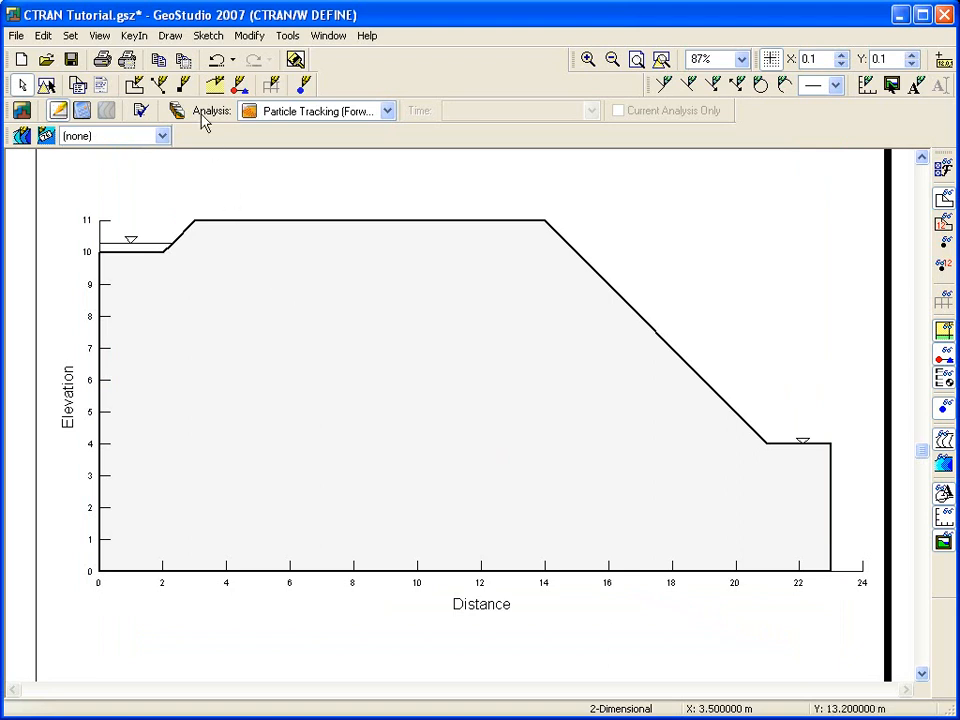
{"action": "left_click", "coordinate": [172, 36]}
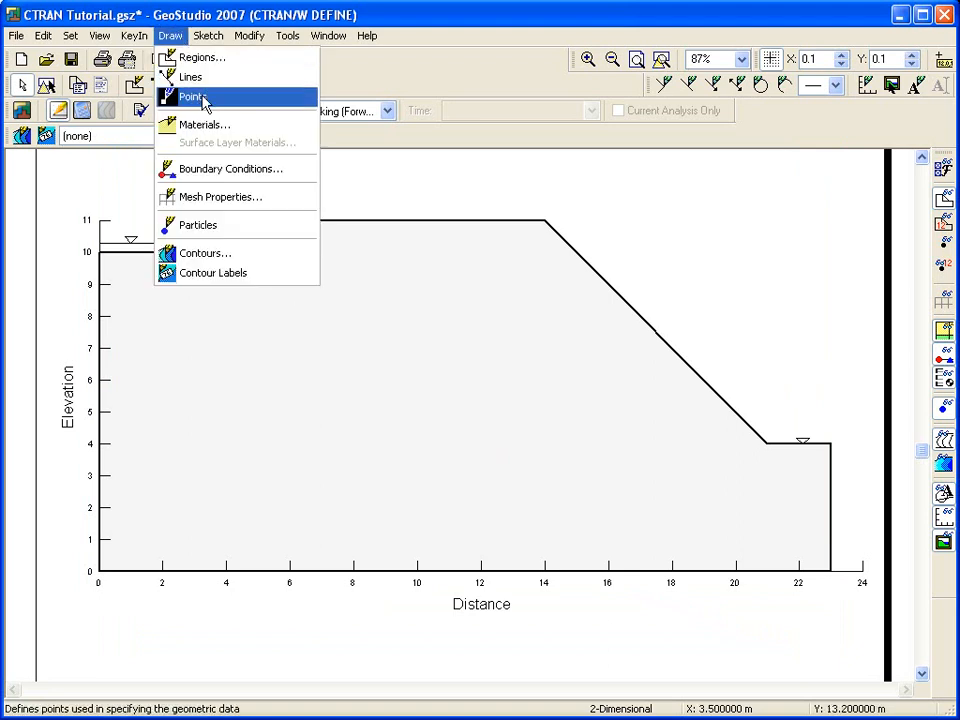
{"action": "left_click", "coordinate": [206, 127]}
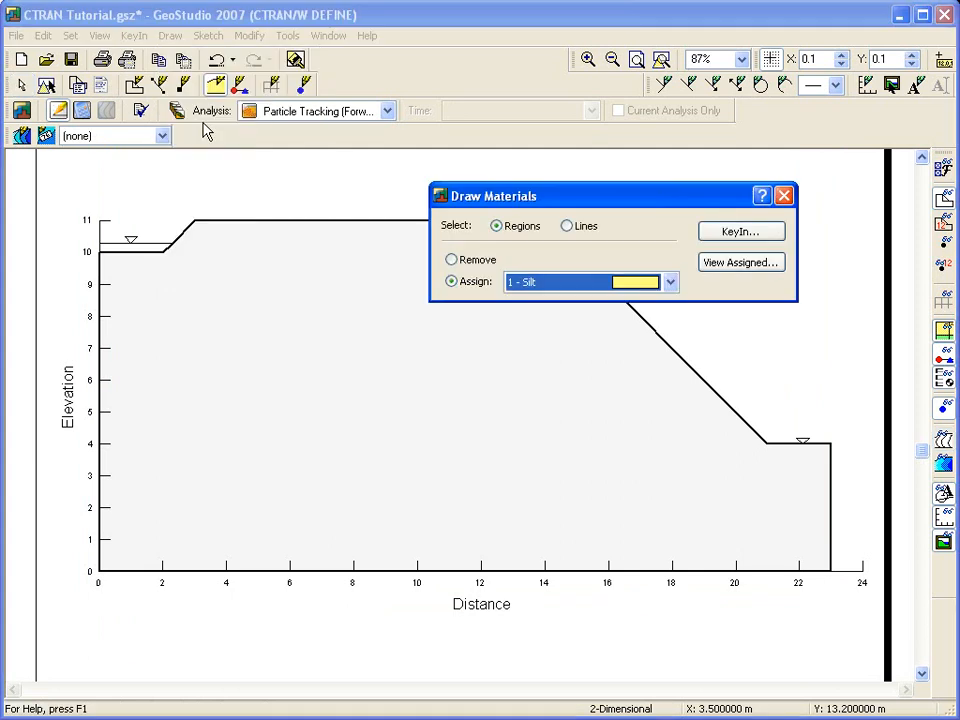
{"action": "left_click_drag", "start_coordinate": [547, 196], "coordinate": [513, 168]}
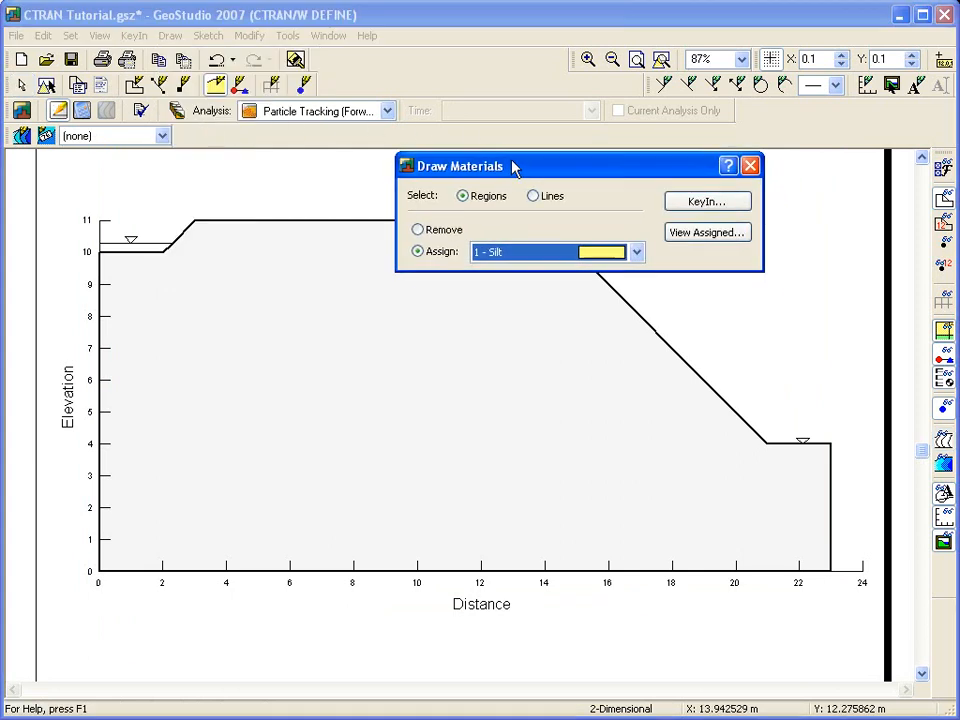
{"action": "left_click", "coordinate": [688, 203]}
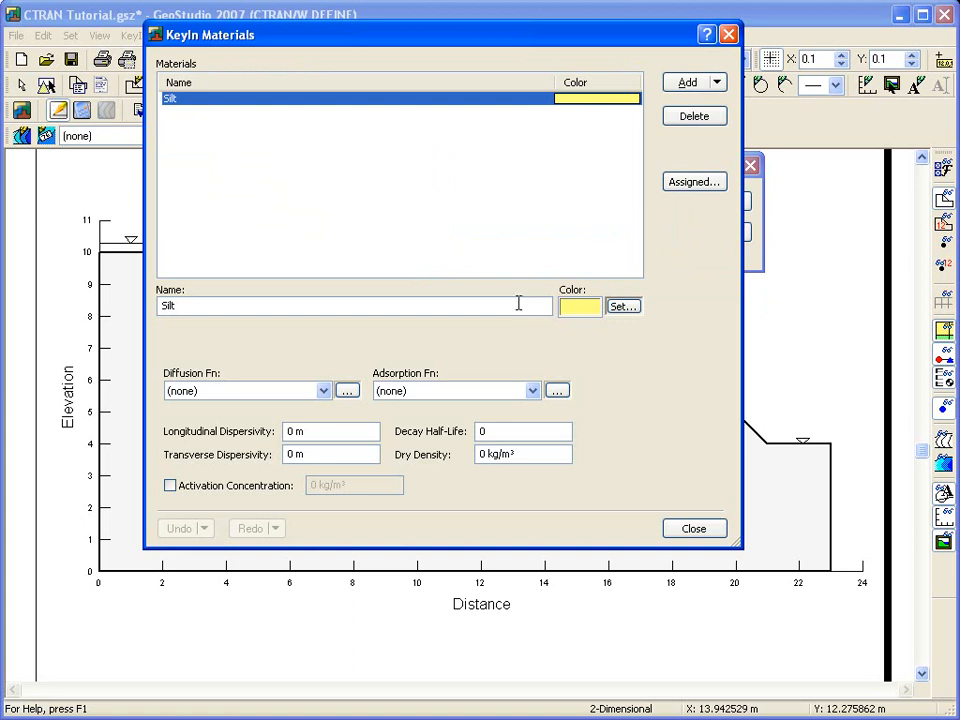
Give Silt 2 m longitudinal and 1 m transverse dispersivity, then assign Silt to the embankment region.
{"action": "left_click", "coordinate": [293, 431]}
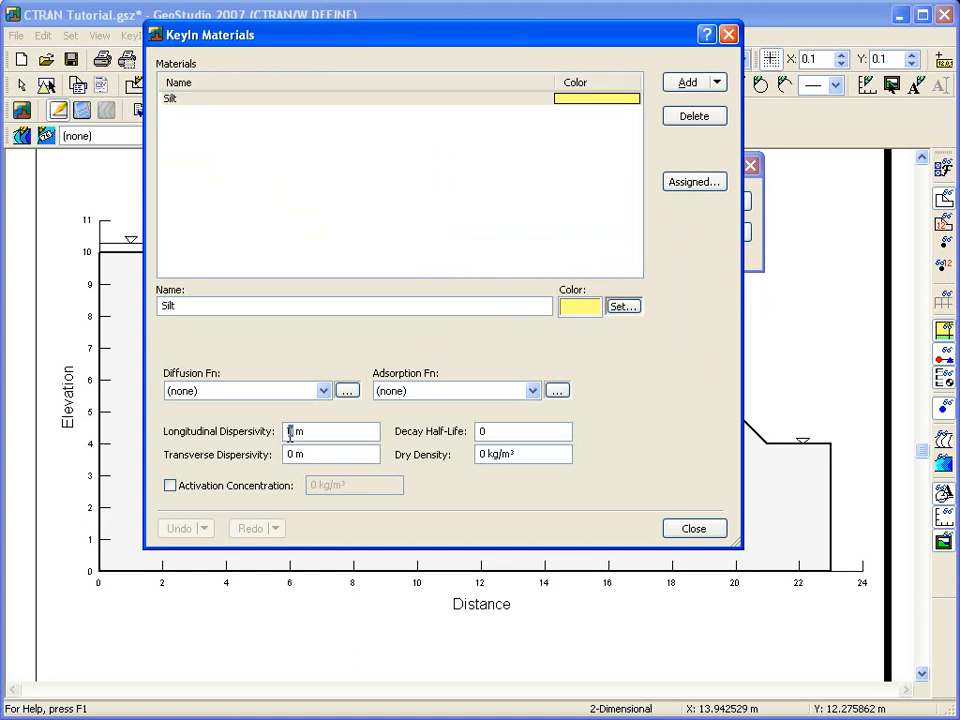
{"action": "key", "text": "BackSpace"}
{"action": "type", "text": "2"}
{"action": "double_click", "coordinate": [290, 455]}
{"action": "type", "text": "1"}
{"action": "left_click", "coordinate": [328, 432]}
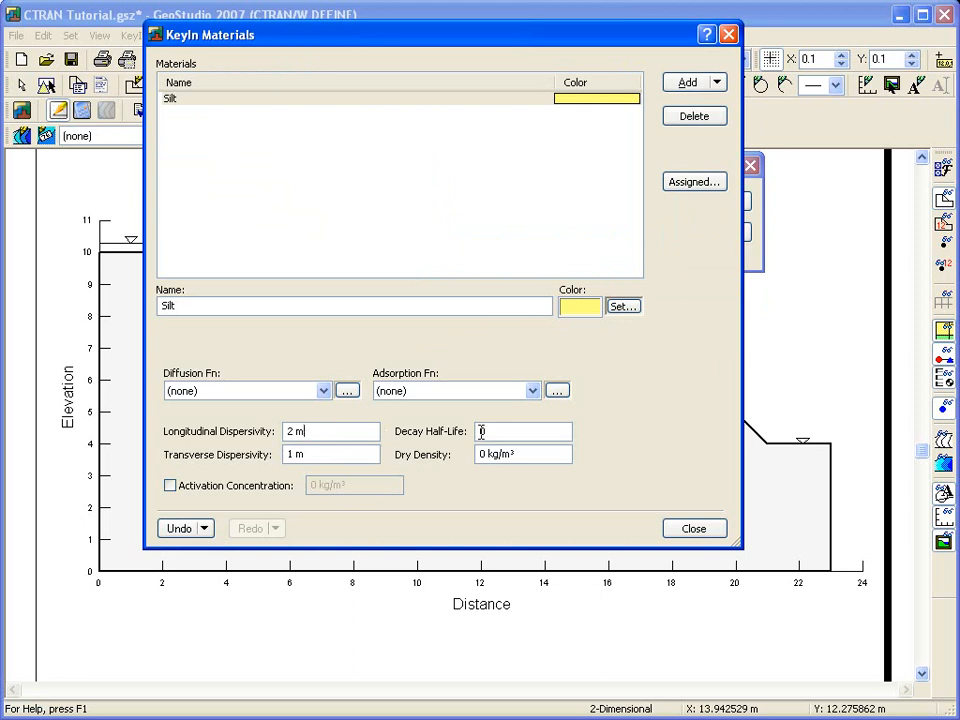
{"action": "left_click", "coordinate": [690, 534]}
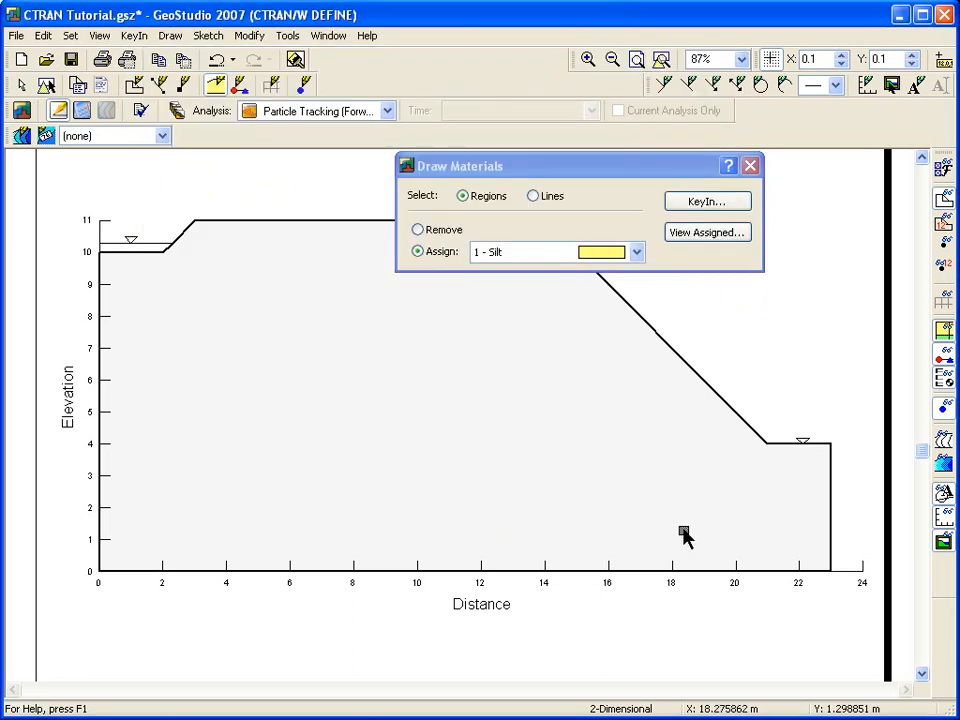
{"action": "left_click", "coordinate": [408, 440]}
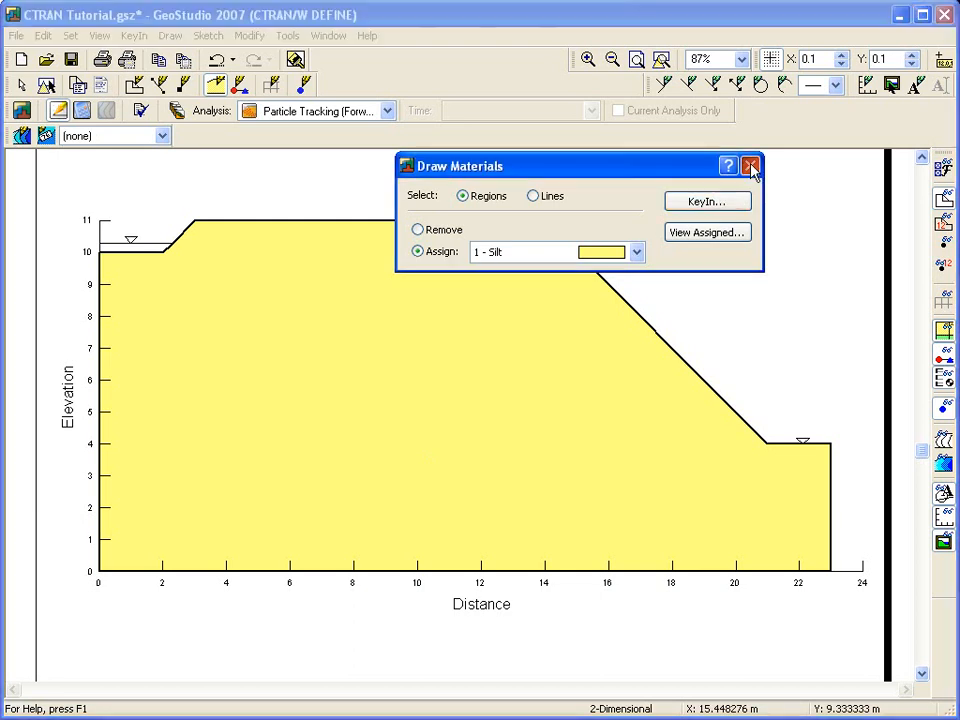
{"action": "left_click", "coordinate": [751, 167]}
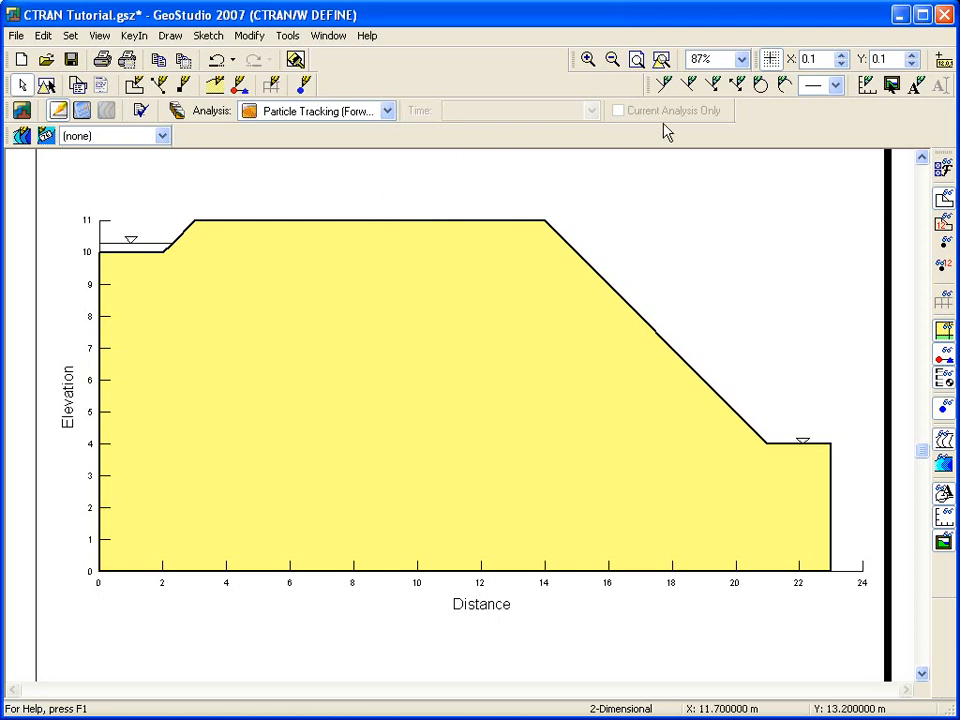
{"action": "left_click", "coordinate": [843, 56]}
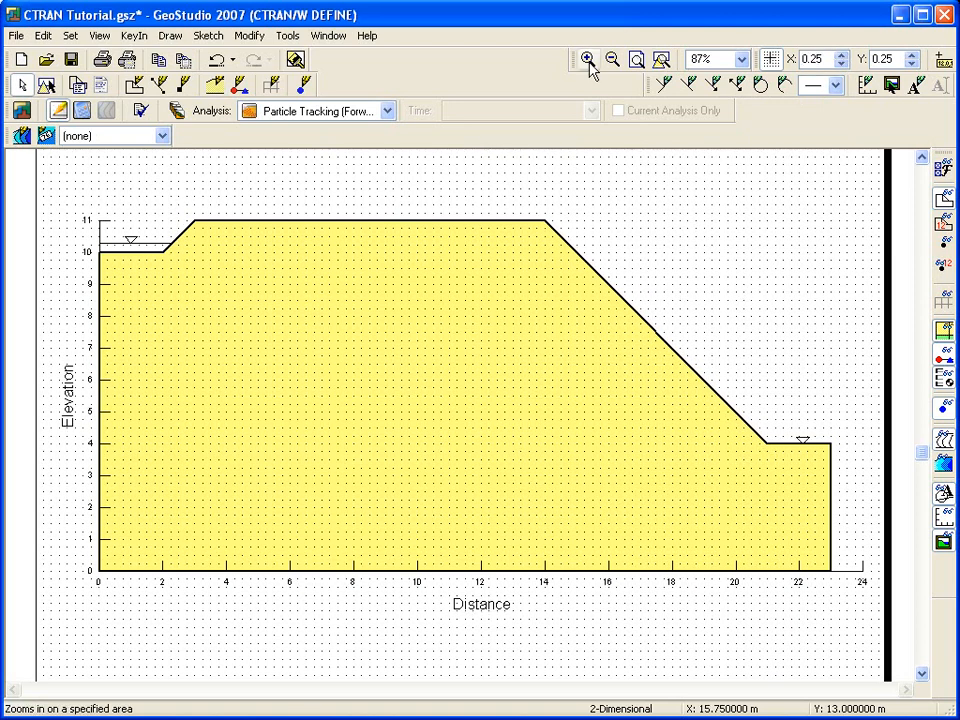
{"action": "left_click", "coordinate": [589, 61]}
{"action": "left_click_drag", "start_coordinate": [77, 208], "coordinate": [186, 302]}
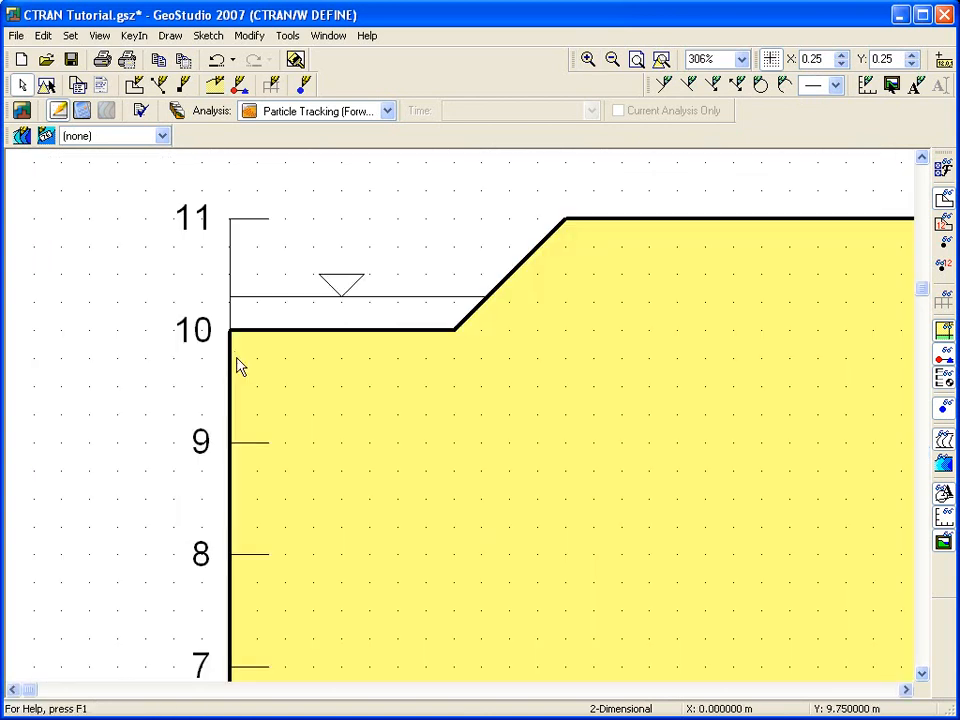
{"action": "left_click", "coordinate": [179, 37]}
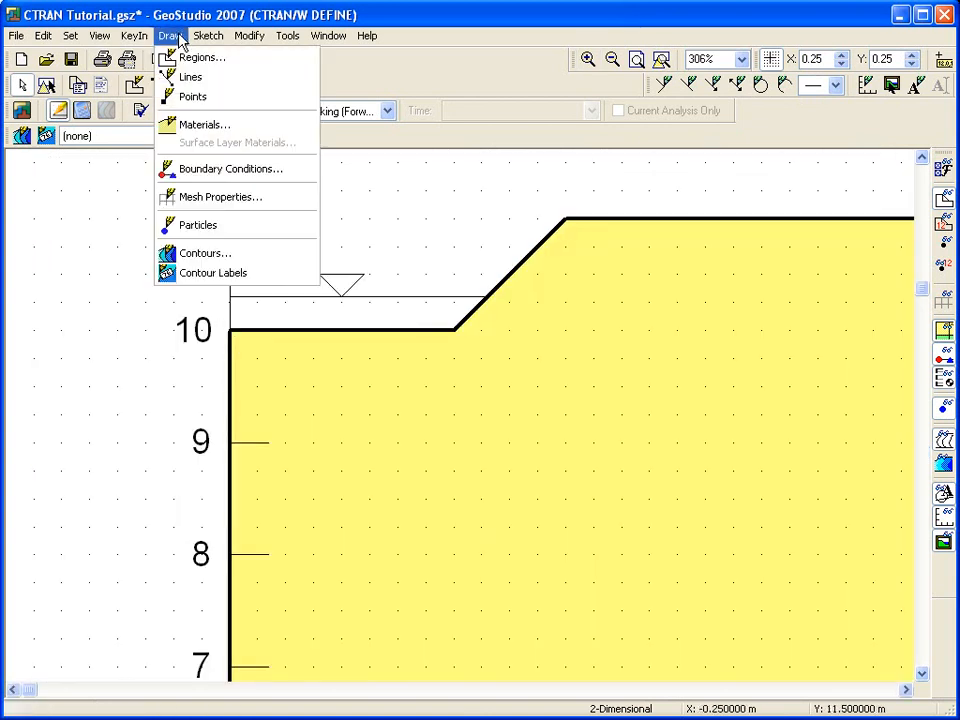
{"action": "left_click", "coordinate": [201, 225]}
{"action": "left_click", "coordinate": [286, 330]}
{"action": "left_click", "coordinate": [341, 330]}
{"action": "left_click", "coordinate": [397, 330]}
{"action": "left_click", "coordinate": [454, 330]}
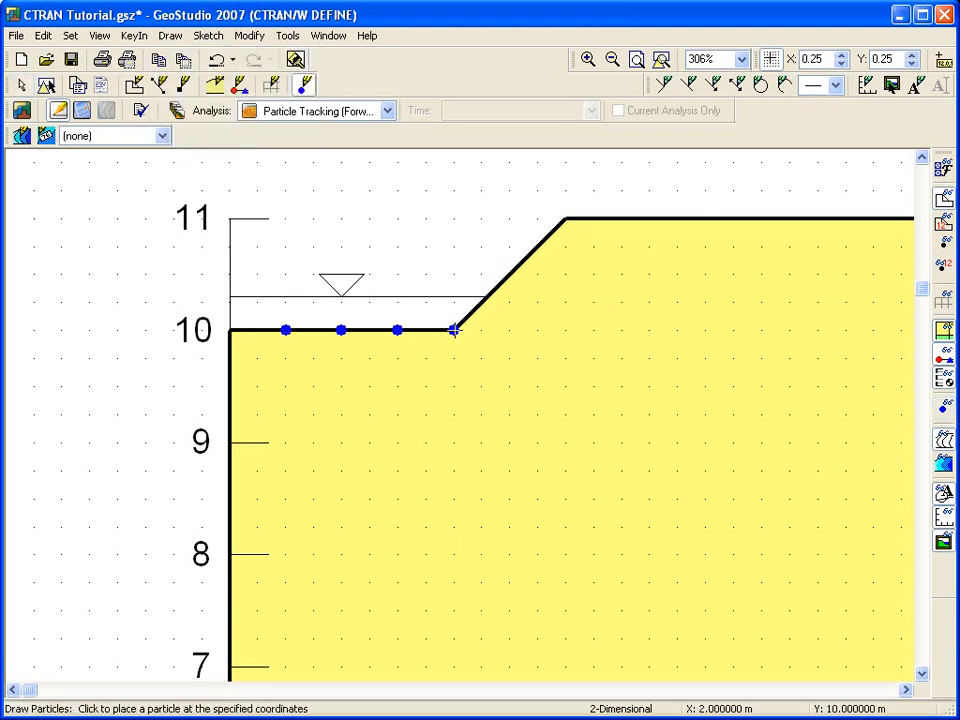
{"action": "left_click", "coordinate": [482, 301]}
{"action": "key", "text": "Escape"}
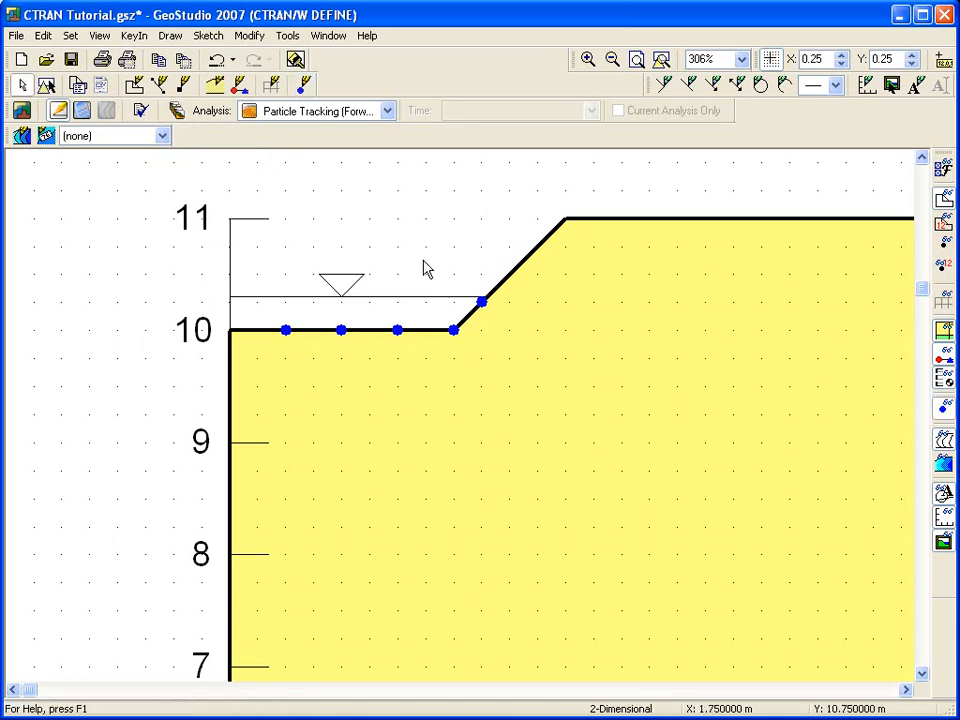
{"action": "left_click", "coordinate": [612, 59]}
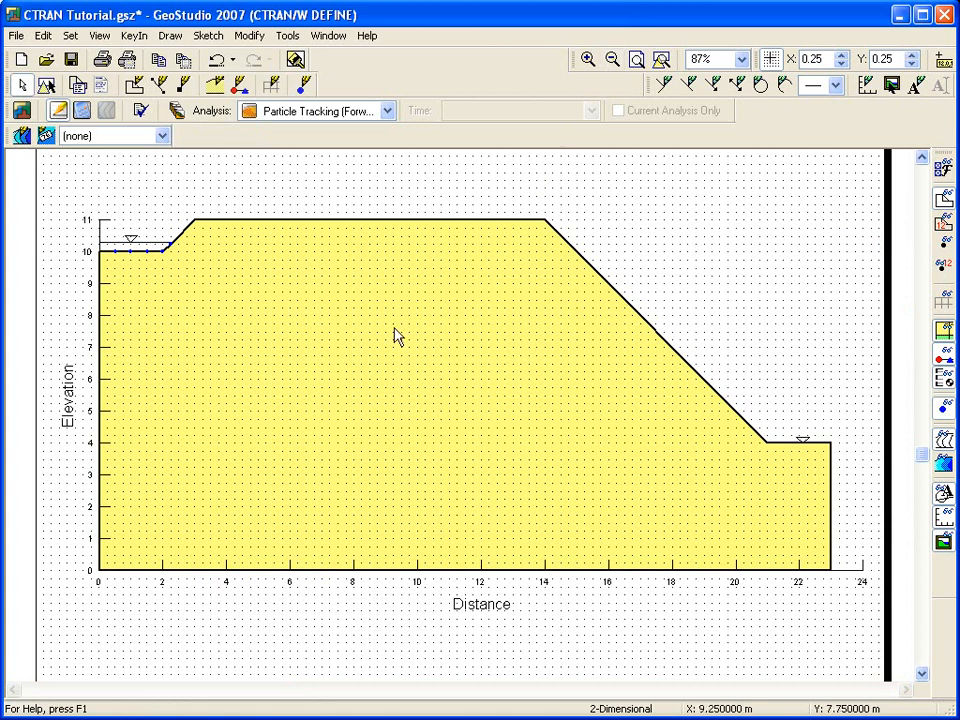
Save, then solve the particle tracking analysis with the solver window kept open to review the final step.
{"action": "left_click", "coordinate": [82, 112]}
{"action": "left_click", "coordinate": [391, 396]}
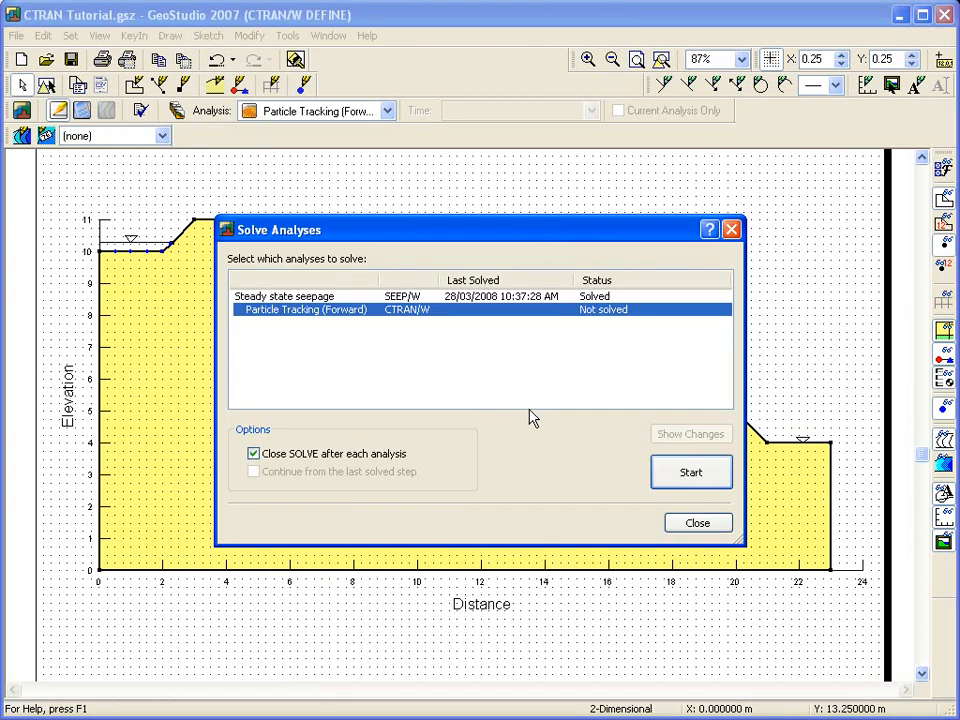
{"action": "left_click", "coordinate": [253, 454]}
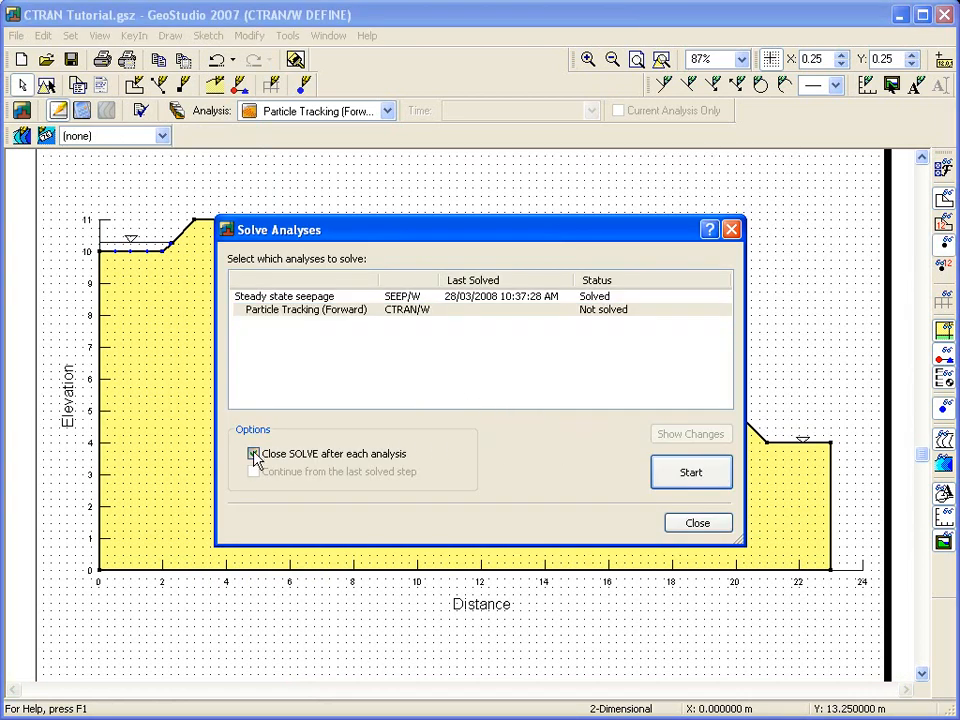
{"action": "left_click", "coordinate": [660, 473]}
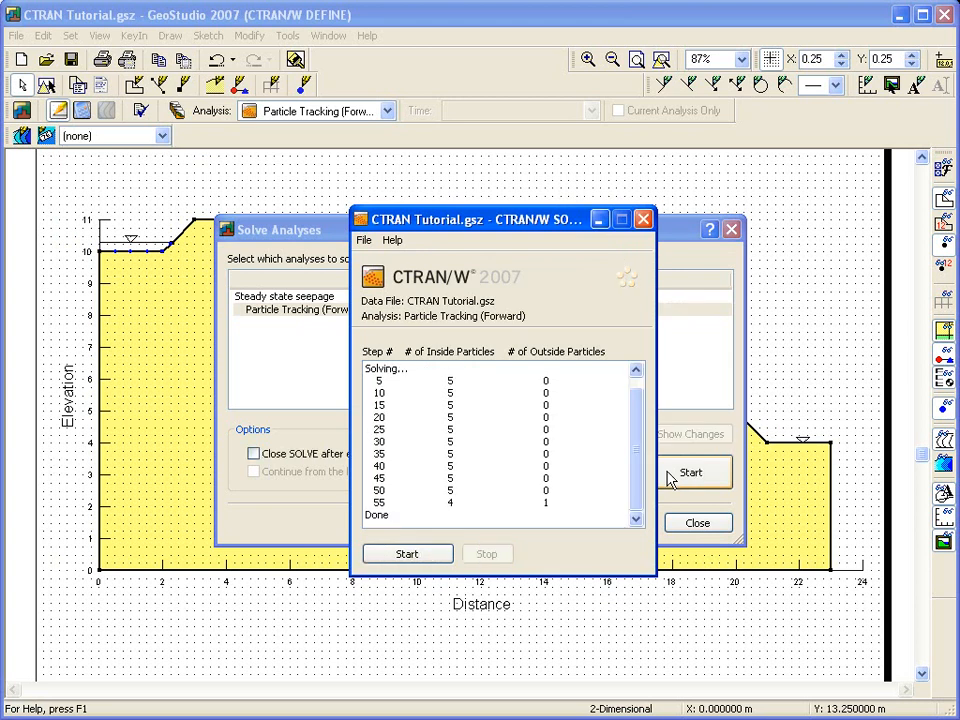
{"action": "left_click", "coordinate": [550, 506]}
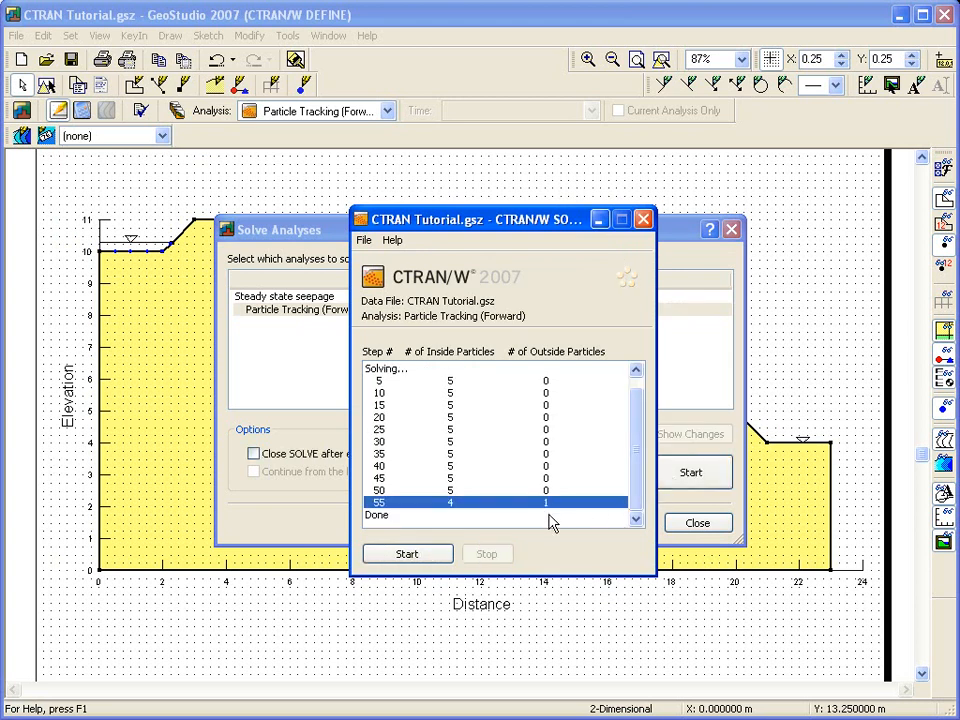
{"action": "left_click", "coordinate": [646, 221]}
{"action": "left_click", "coordinate": [730, 228]}
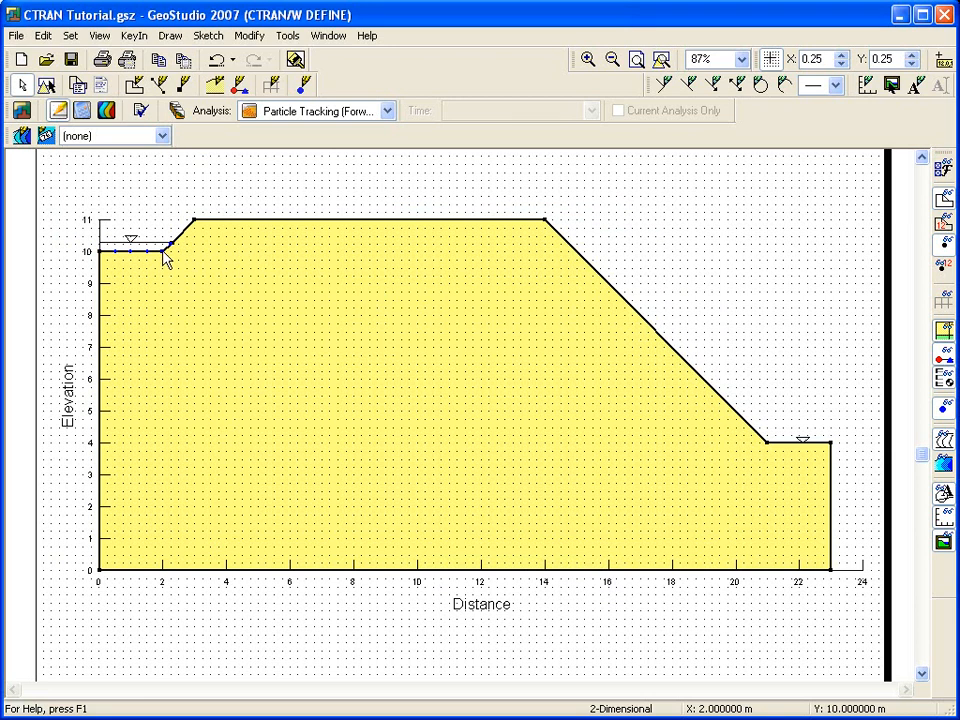
{"action": "left_click", "coordinate": [113, 120]}
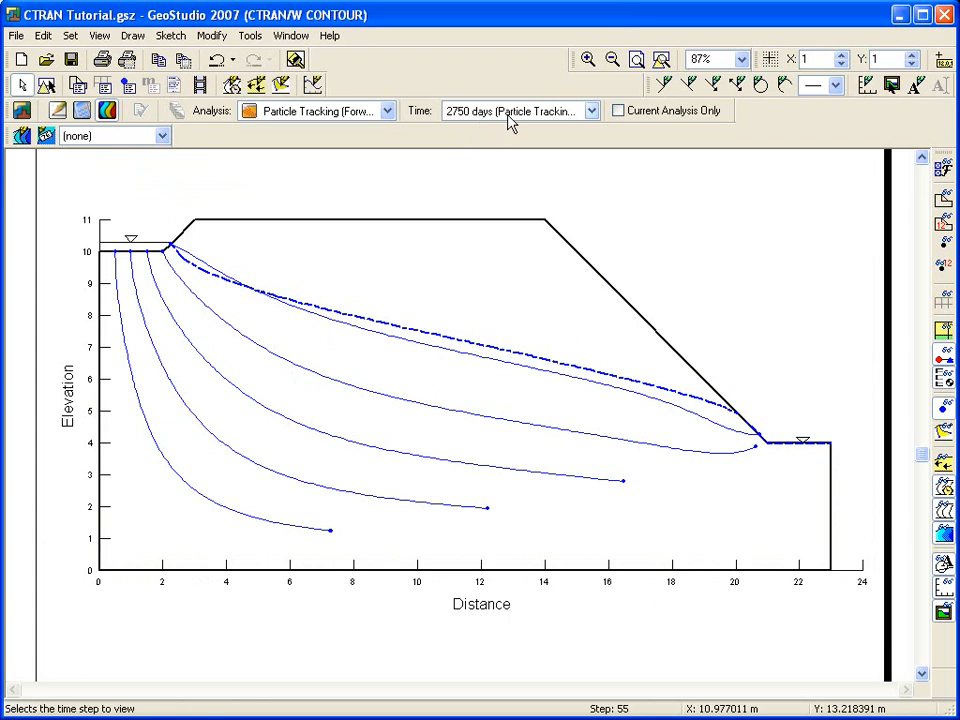
Step the pathline results from 750 days through 2500 to the final 2750 days.
{"action": "left_click", "coordinate": [591, 112]}
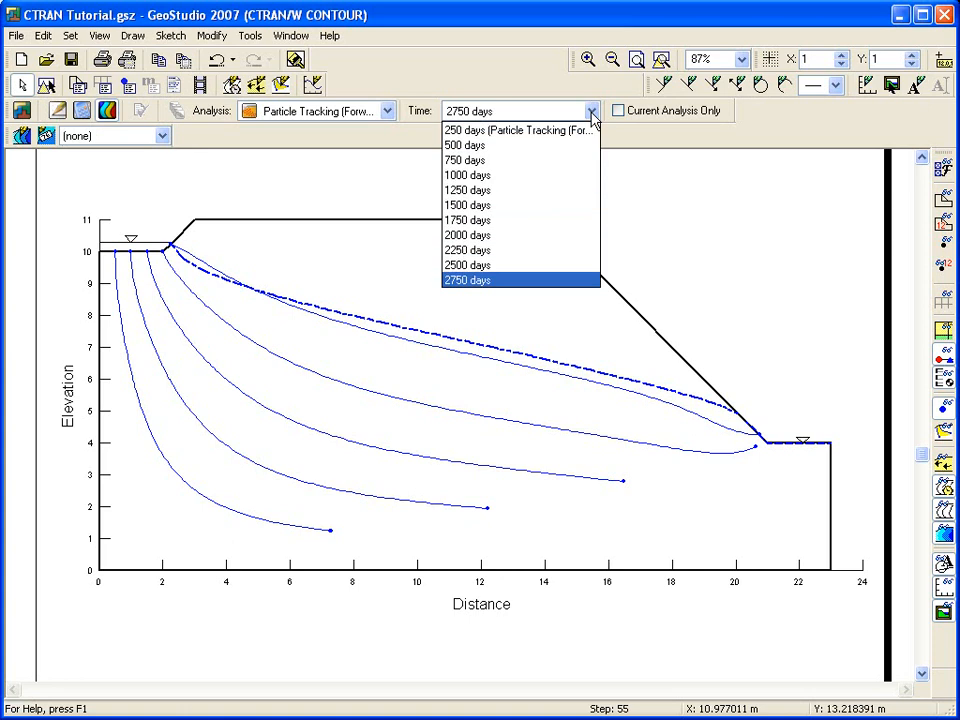
{"action": "left_click", "coordinate": [557, 160]}
{"action": "key", "text": "Down"}
{"action": "key", "text": "Down"}
{"action": "key", "text": "Down"}
{"action": "key", "text": "Down"}
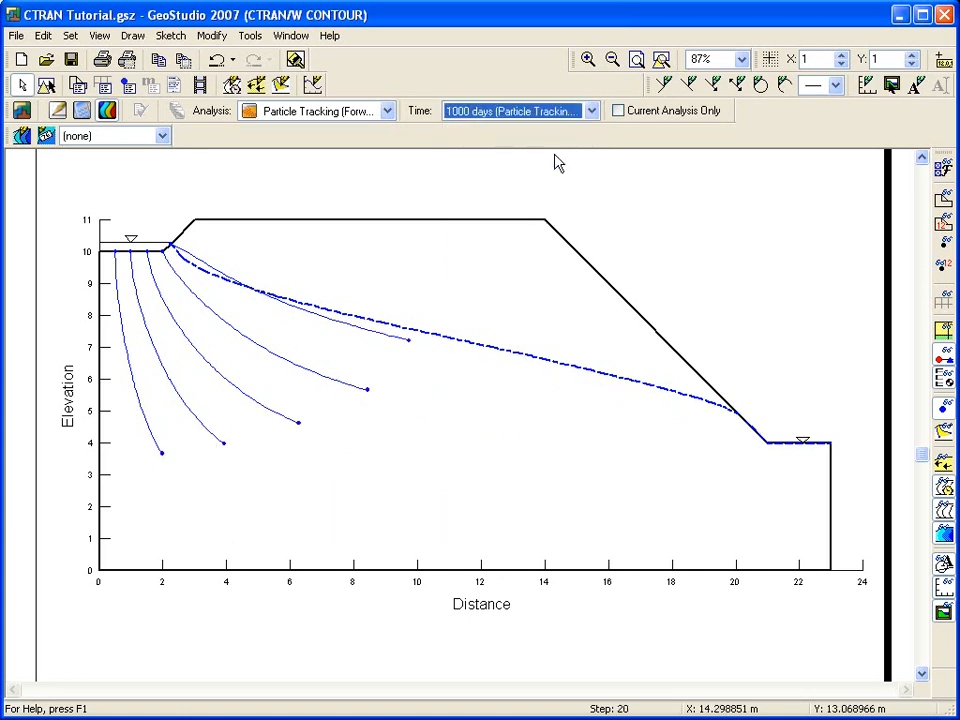
{"action": "key", "text": "Down"}
{"action": "key", "text": "Down"}
{"action": "key", "text": "Down"}
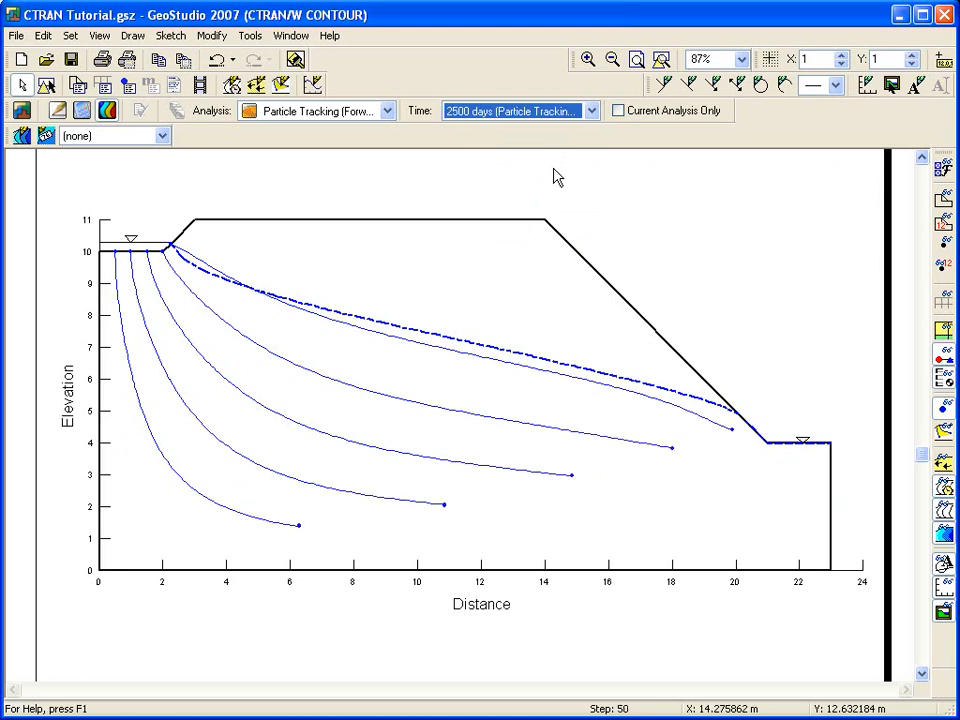
{"action": "key", "text": "Down"}
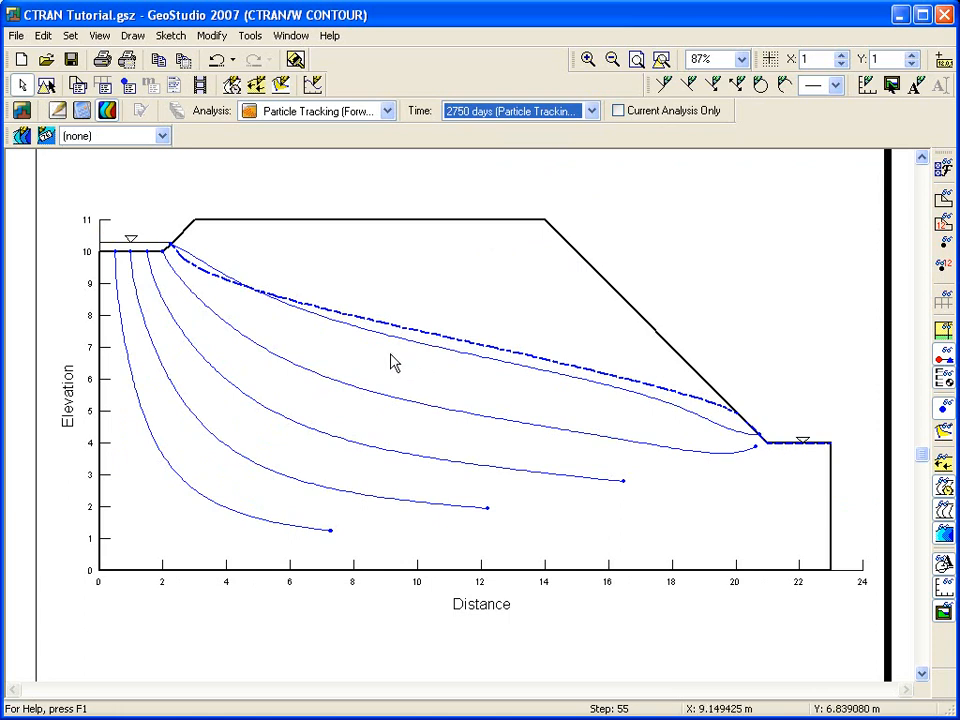
Try a particle shading between two paths, then remove all shading.
{"action": "left_click", "coordinate": [141, 40]}
{"action": "left_click", "coordinate": [180, 148]}
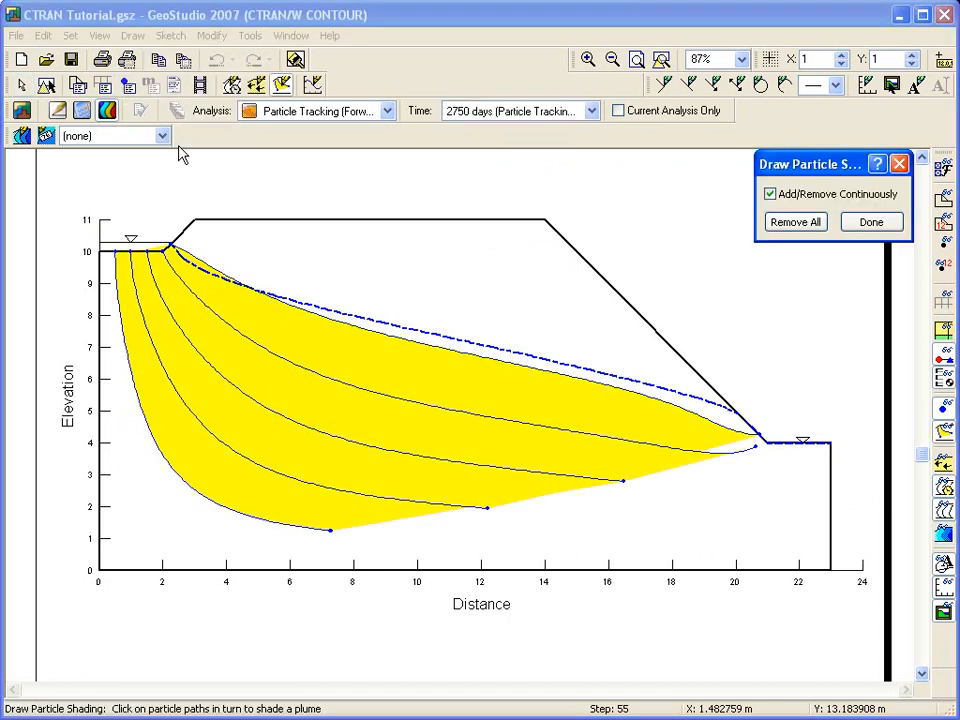
{"action": "left_click", "coordinate": [195, 348]}
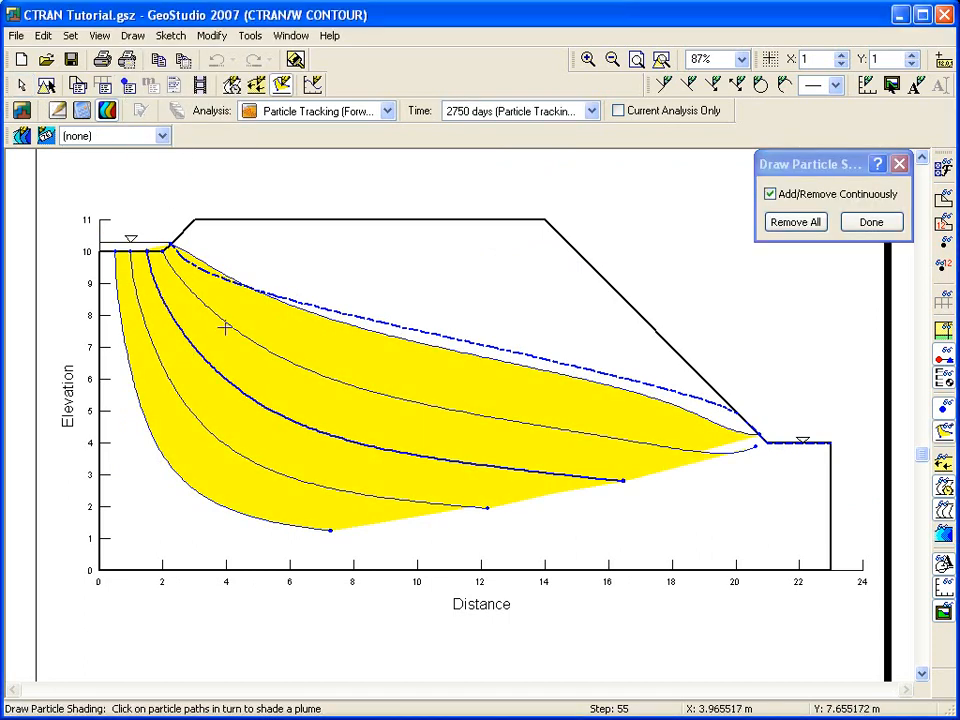
{"action": "left_click", "coordinate": [228, 323]}
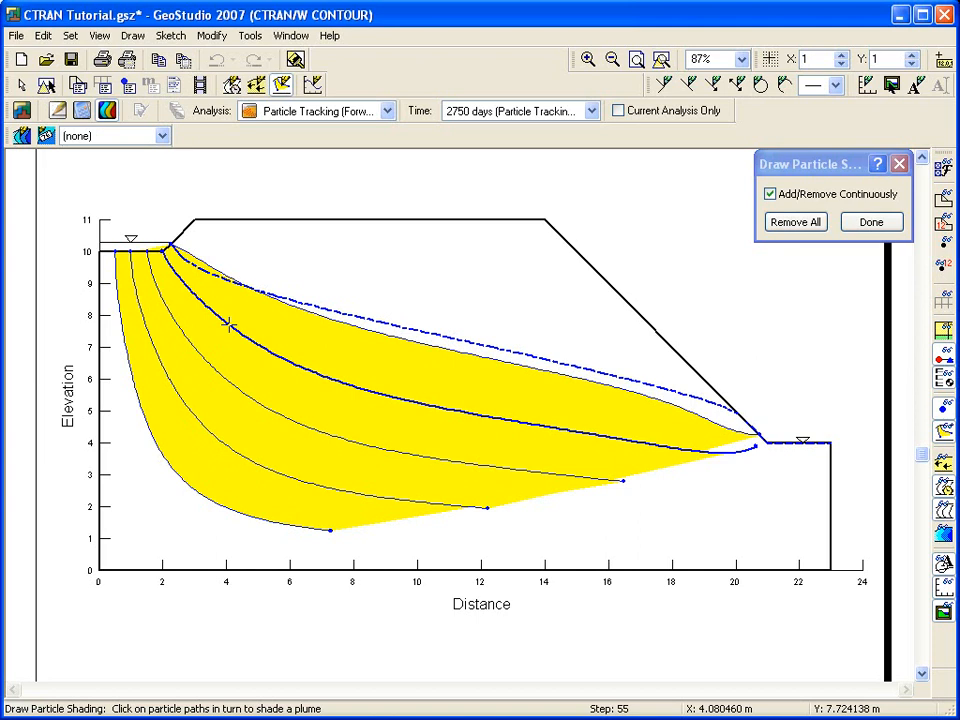
{"action": "left_click", "coordinate": [788, 224]}
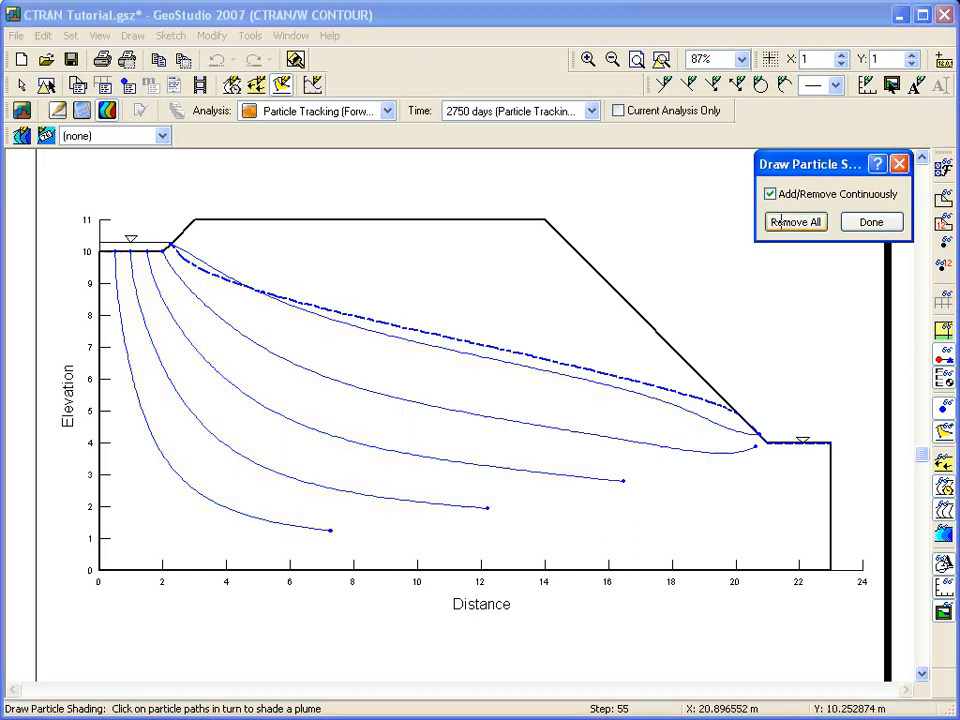
Shade the yellow plume from the lower and outermost particle paths up to the top path.
{"action": "left_click", "coordinate": [249, 396]}
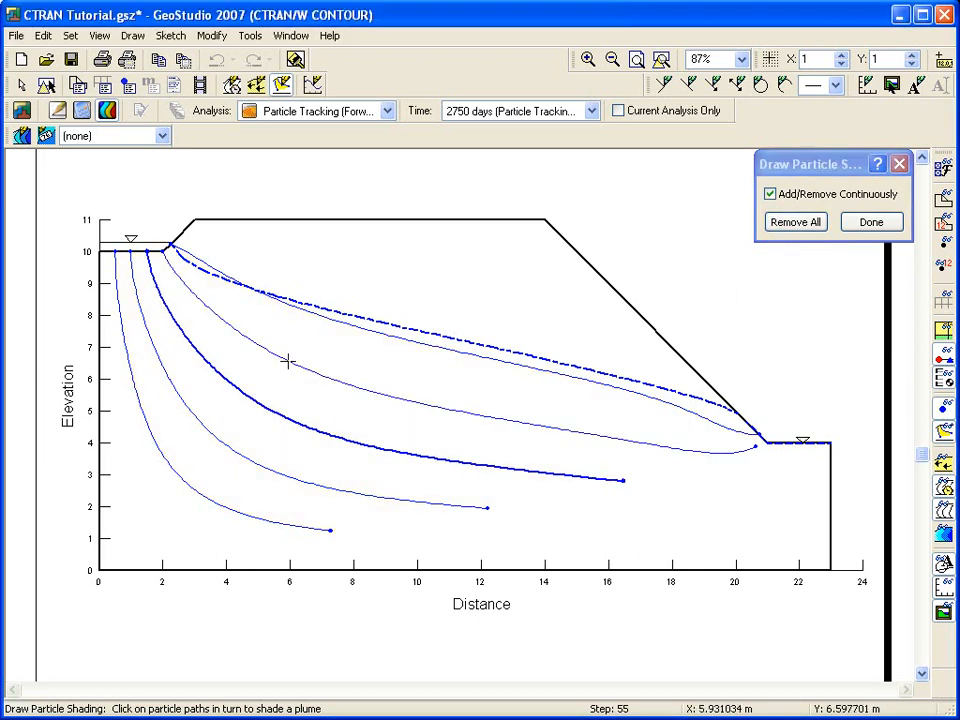
{"action": "left_click", "coordinate": [287, 365]}
{"action": "left_click", "coordinate": [205, 429]}
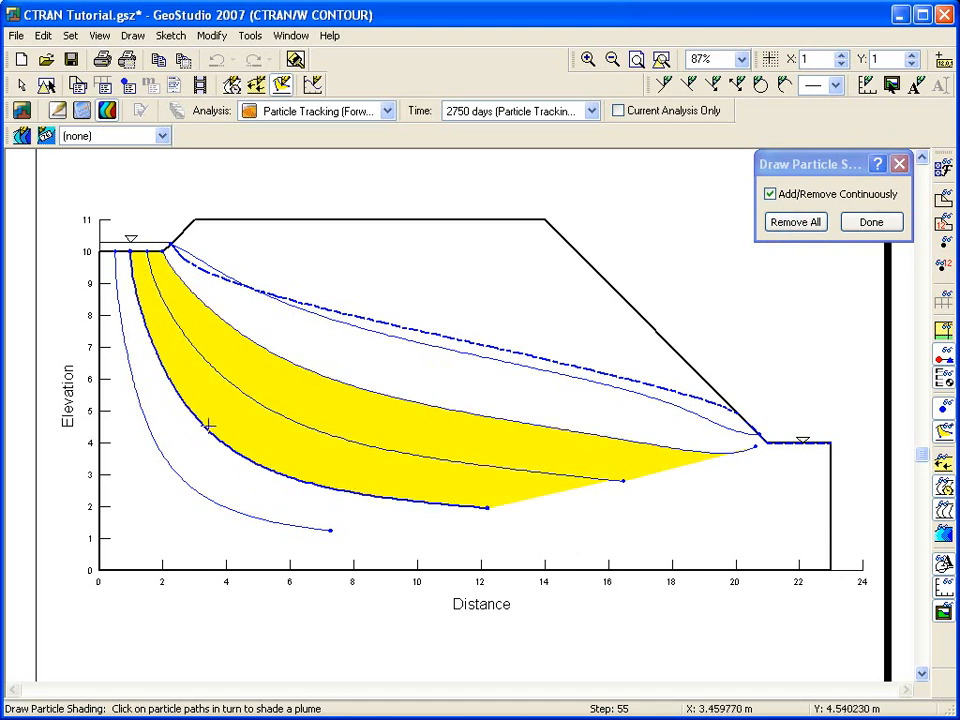
{"action": "left_click", "coordinate": [163, 459]}
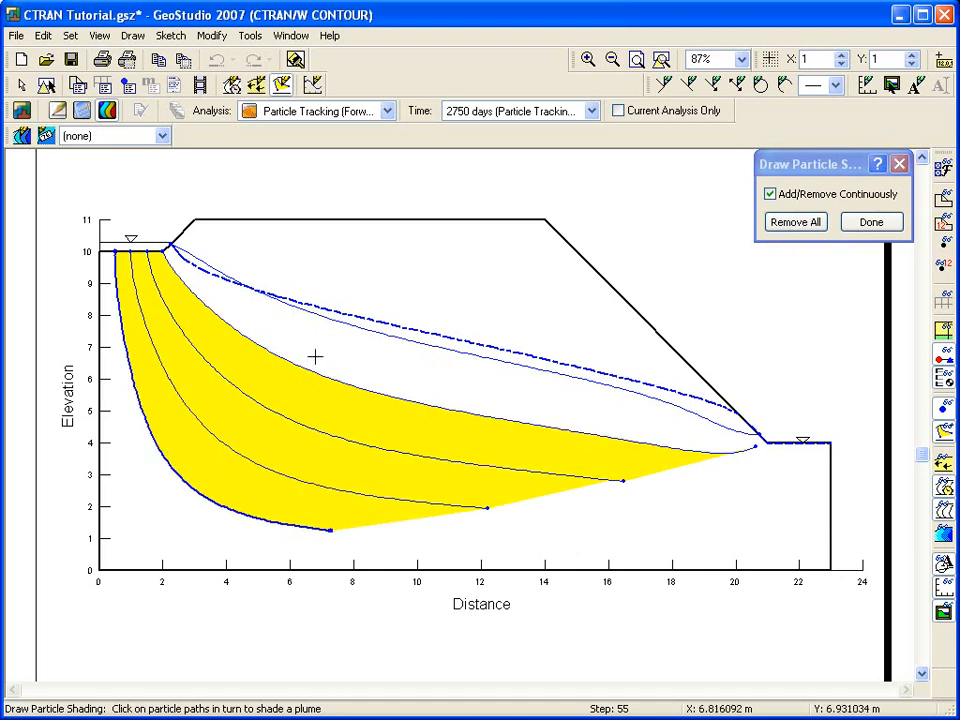
{"action": "left_click", "coordinate": [325, 316]}
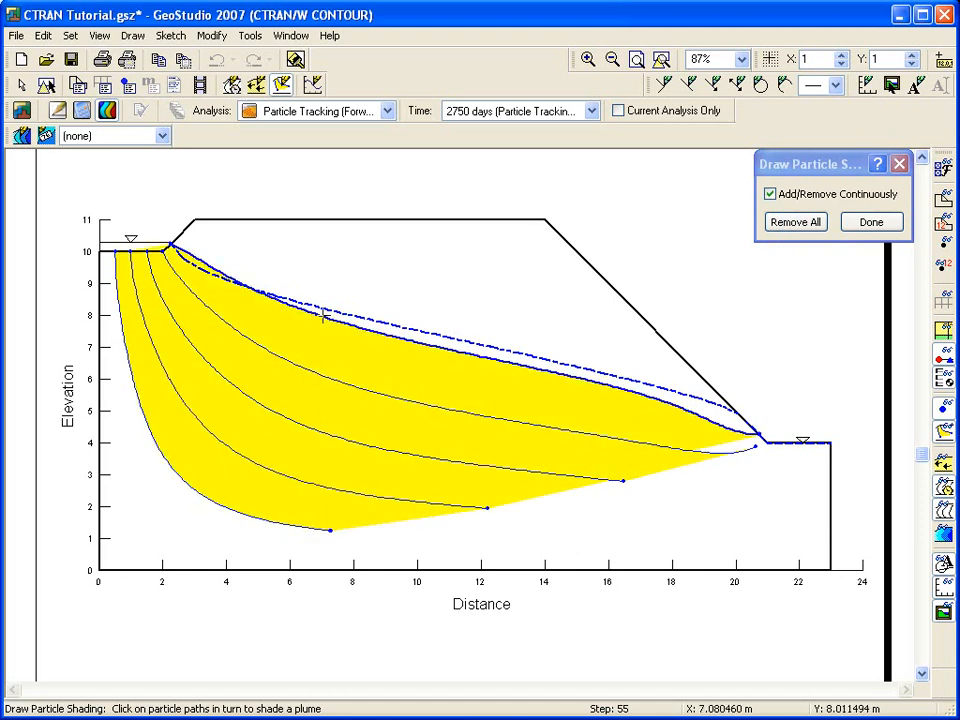
{"action": "left_click", "coordinate": [871, 222]}
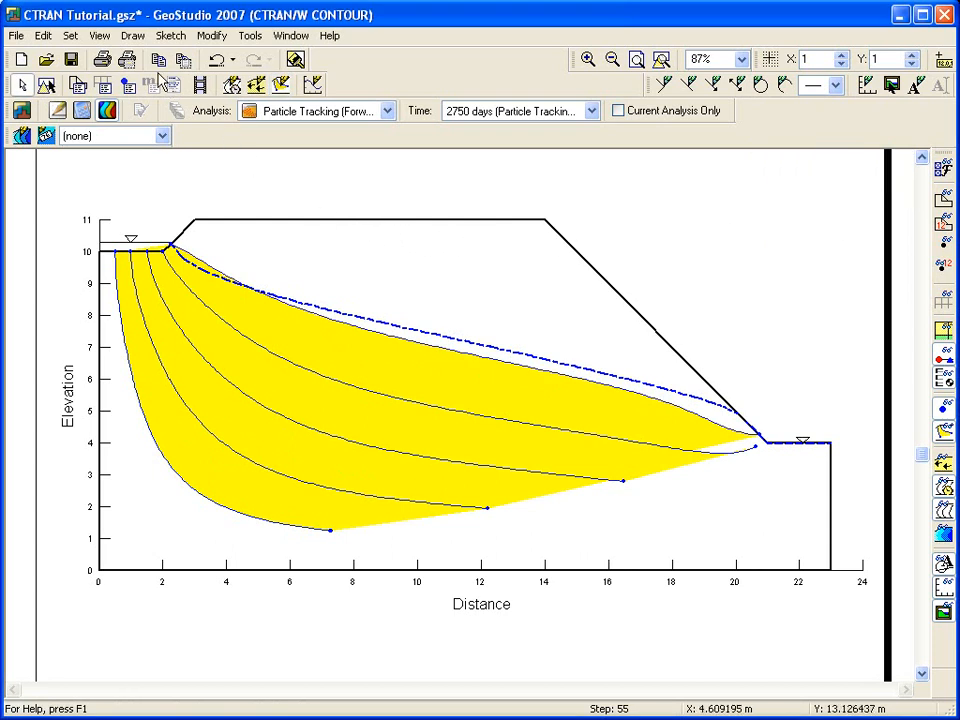
Read particle 2's details at its track end with Particle Information, then return to Define.
{"action": "left_click", "coordinate": [100, 35]}
{"action": "left_click", "coordinate": [116, 96]}
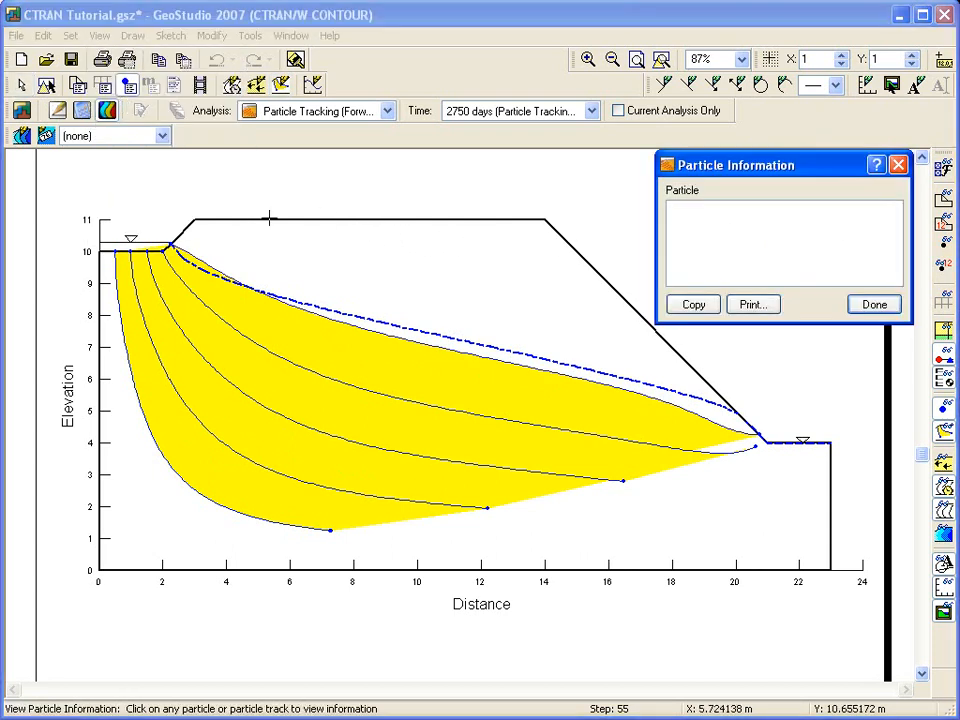
{"action": "left_click", "coordinate": [487, 507]}
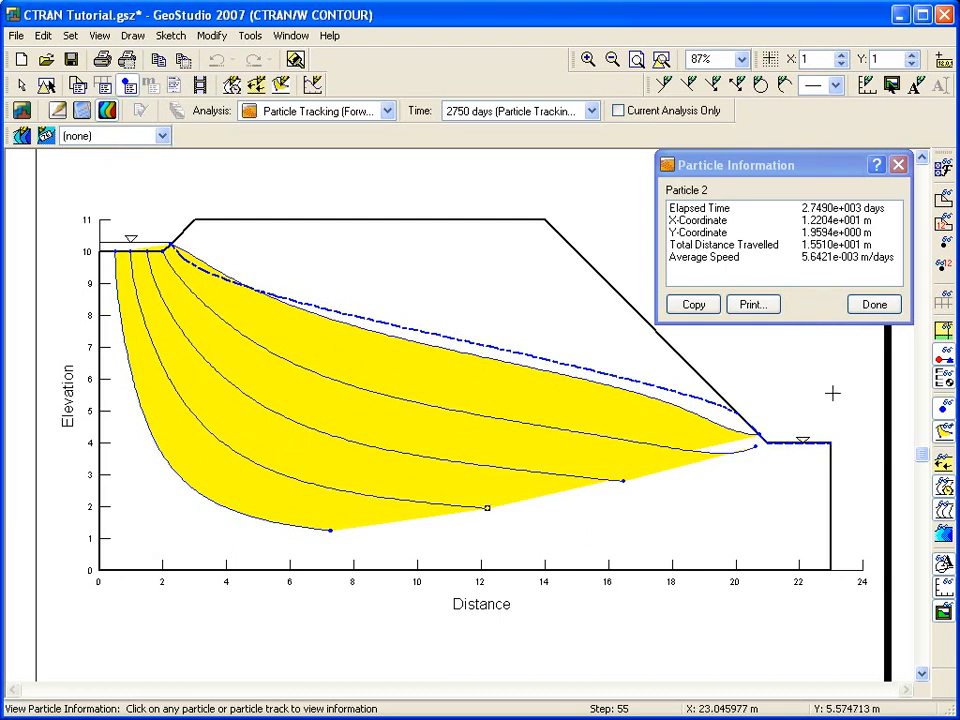
{"action": "left_click", "coordinate": [858, 306]}
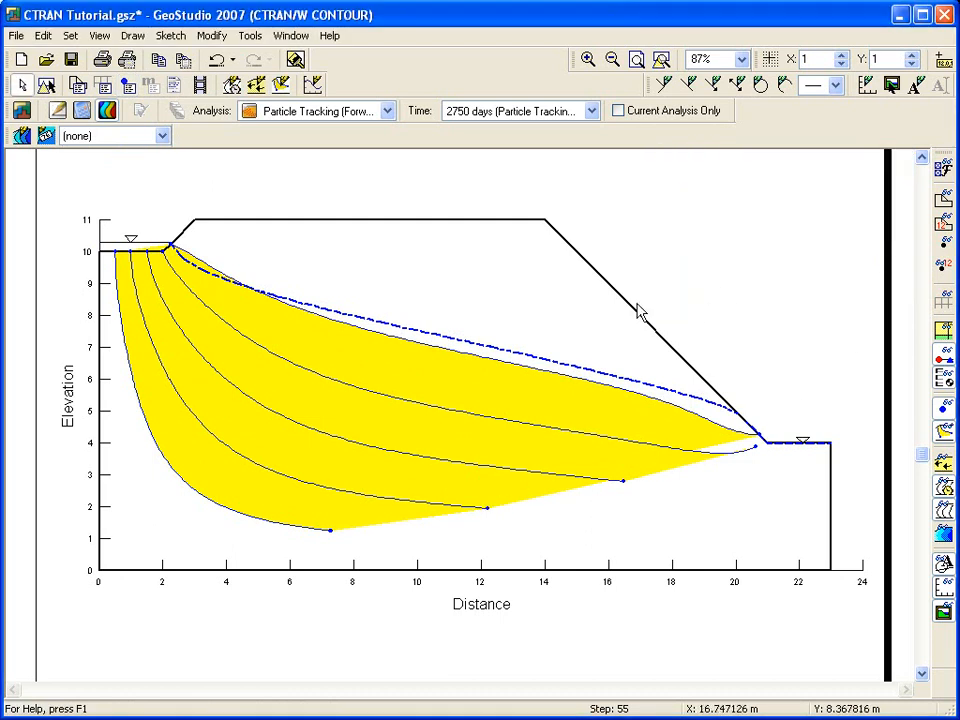
{"action": "left_click", "coordinate": [58, 112]}
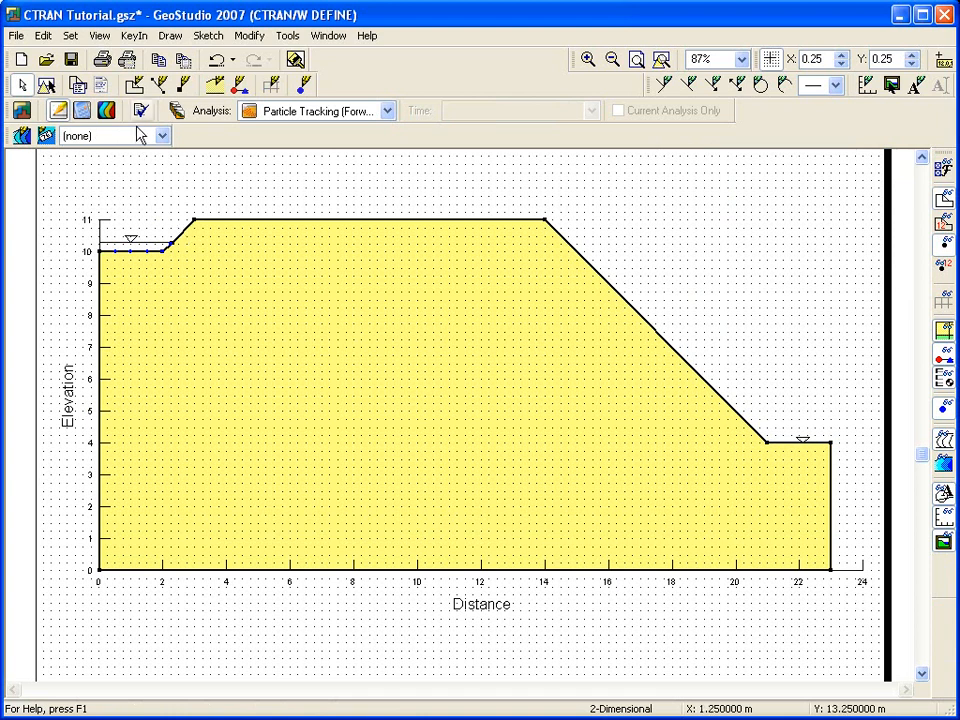
Clone the particle tracking analysis as 'Advection Dispersion' with the Advection-Dispersion analysis type.
{"action": "left_click", "coordinate": [133, 36]}
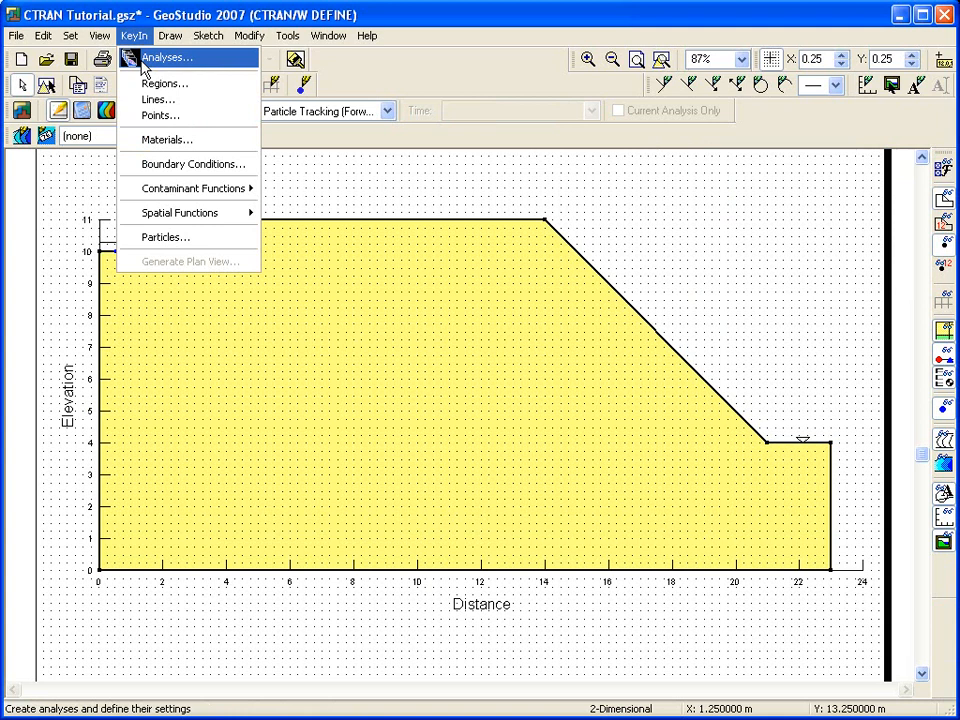
{"action": "left_click", "coordinate": [142, 60]}
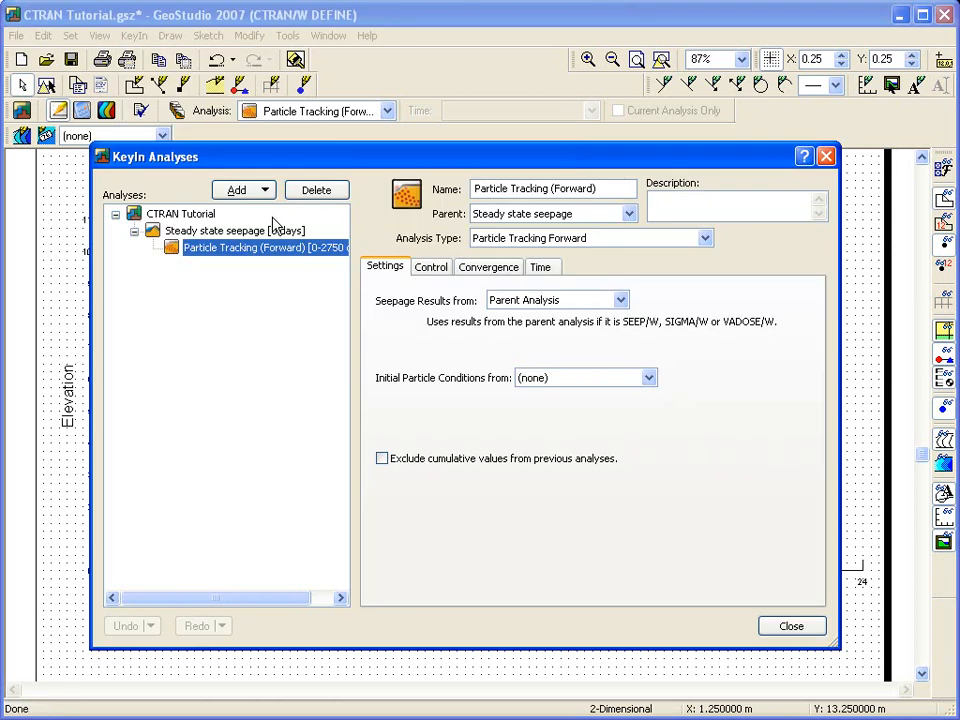
{"action": "left_click", "coordinate": [268, 191]}
{"action": "left_click", "coordinate": [268, 191]}
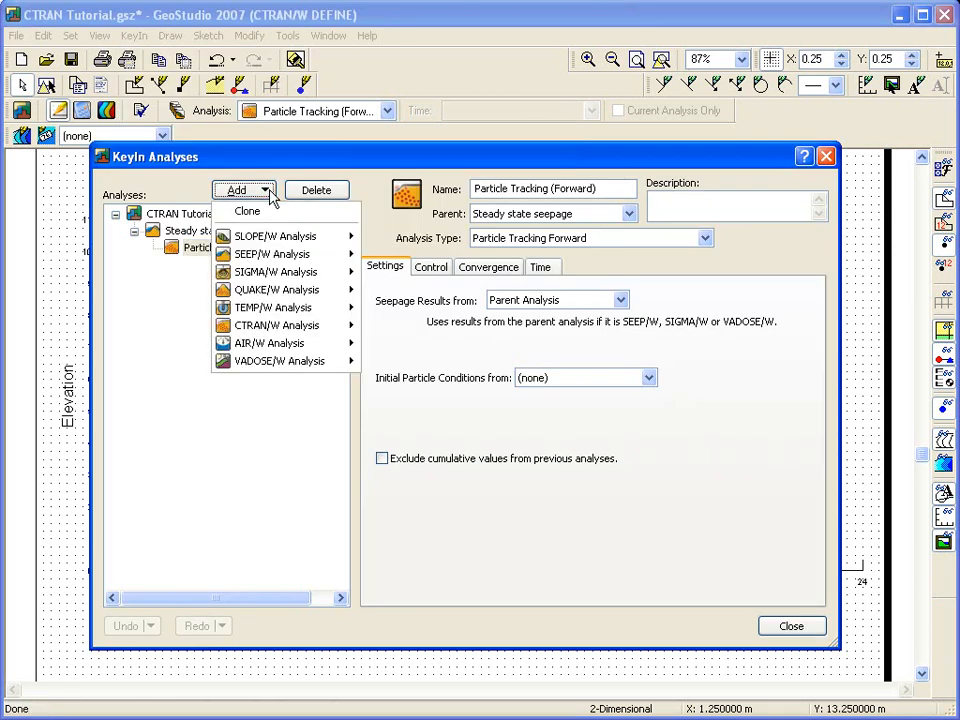
{"action": "left_click", "coordinate": [251, 220]}
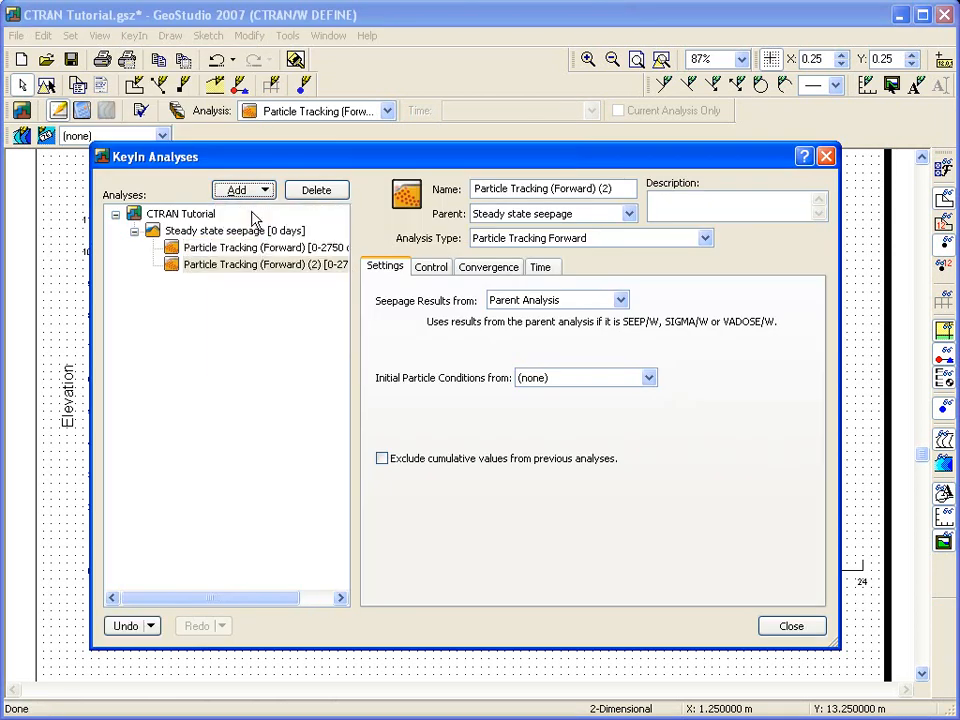
{"action": "left_click", "coordinate": [242, 266]}
{"action": "left_click_drag", "start_coordinate": [634, 189], "coordinate": [405, 196]}
{"action": "type", "text": "Ad"}
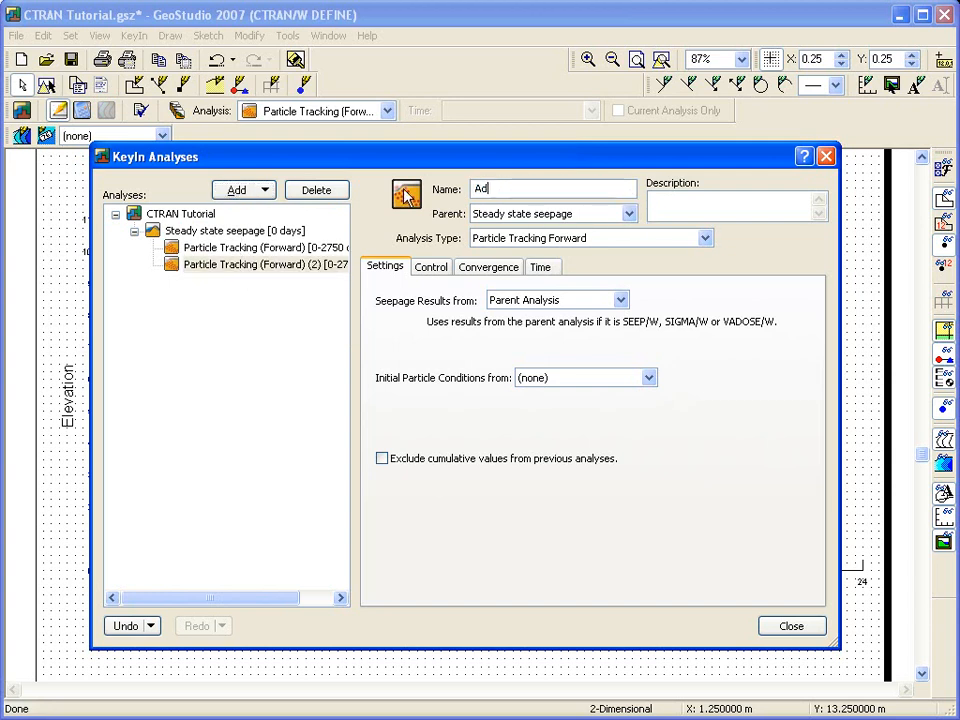
{"action": "type", "text": "vection Dispersion"}
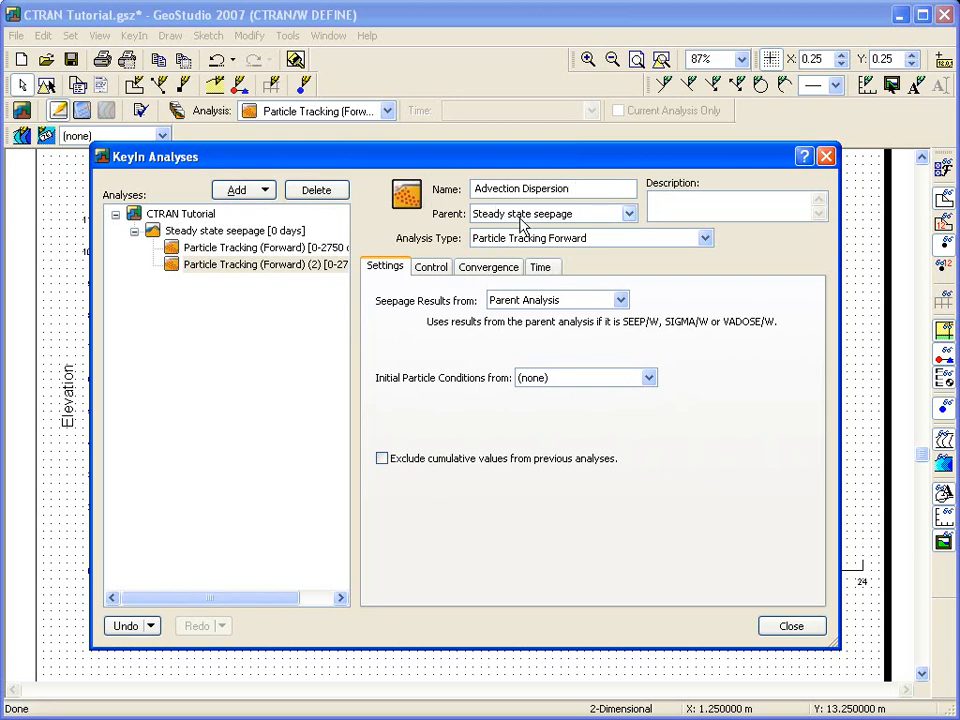
{"action": "left_click", "coordinate": [705, 239]}
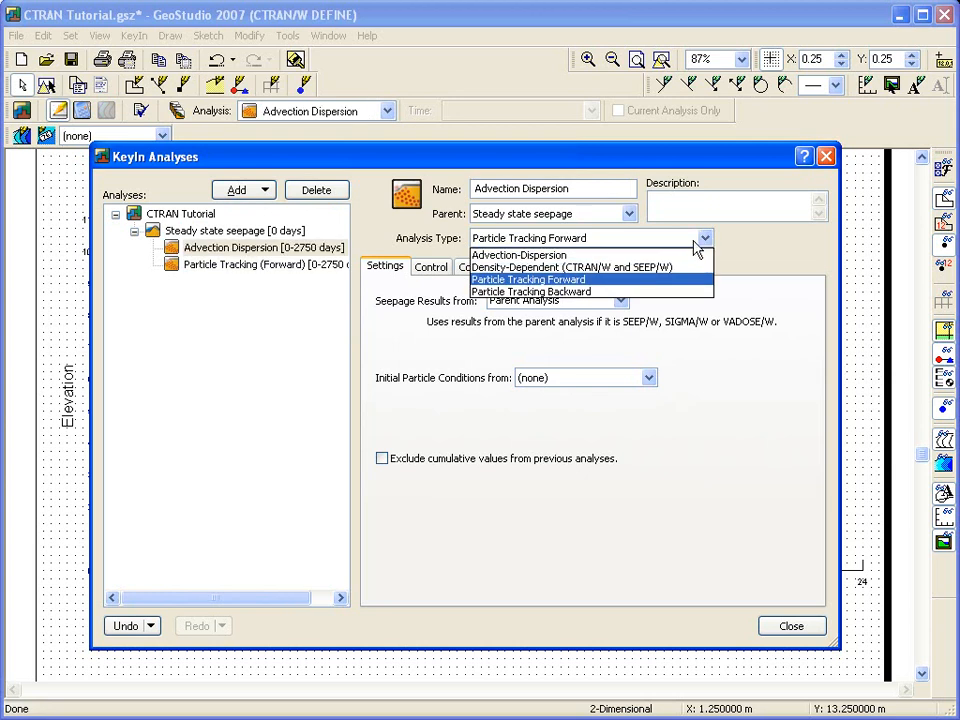
{"action": "left_click", "coordinate": [535, 256]}
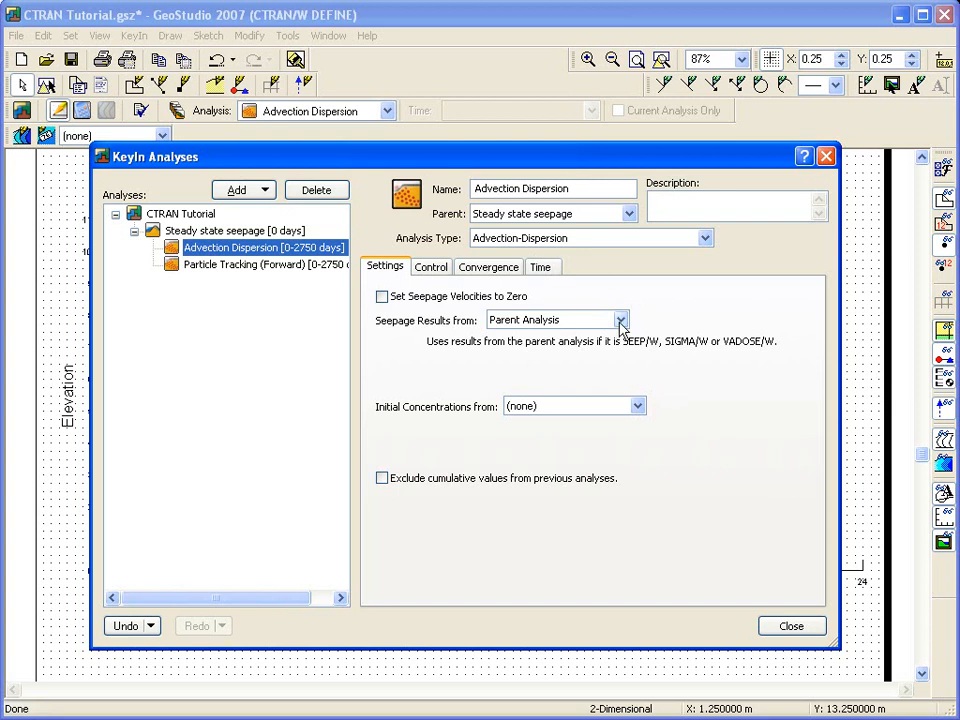
{"action": "left_click", "coordinate": [771, 632]}
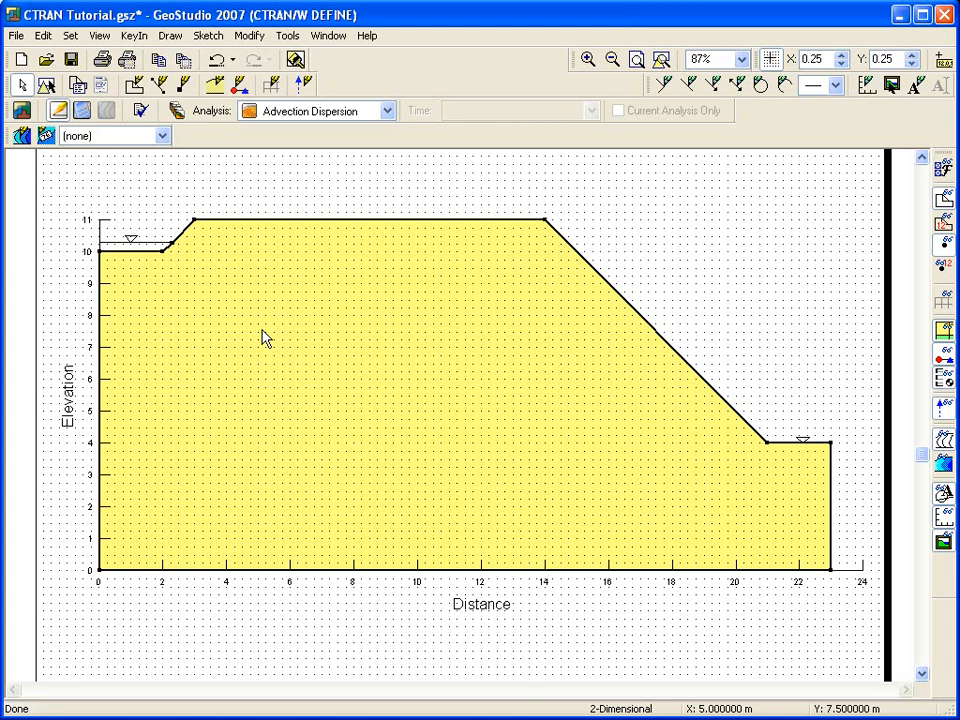
Add a 'Pit concentration' boundary with concentration 10 kg/m³, coloured pink.
{"action": "left_click", "coordinate": [170, 35]}
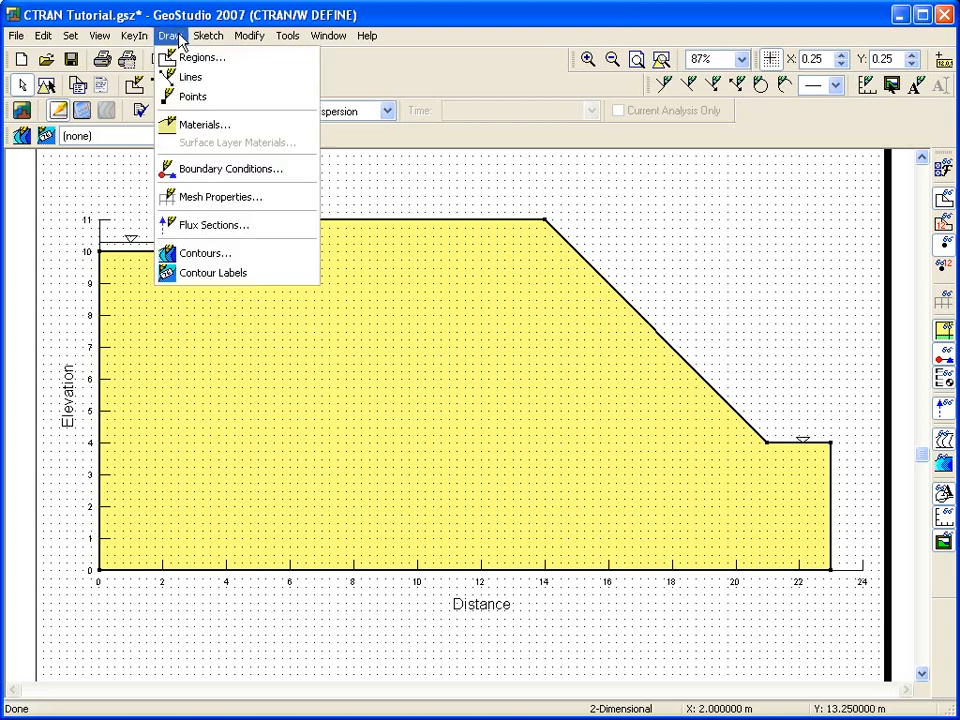
{"action": "left_click", "coordinate": [182, 170]}
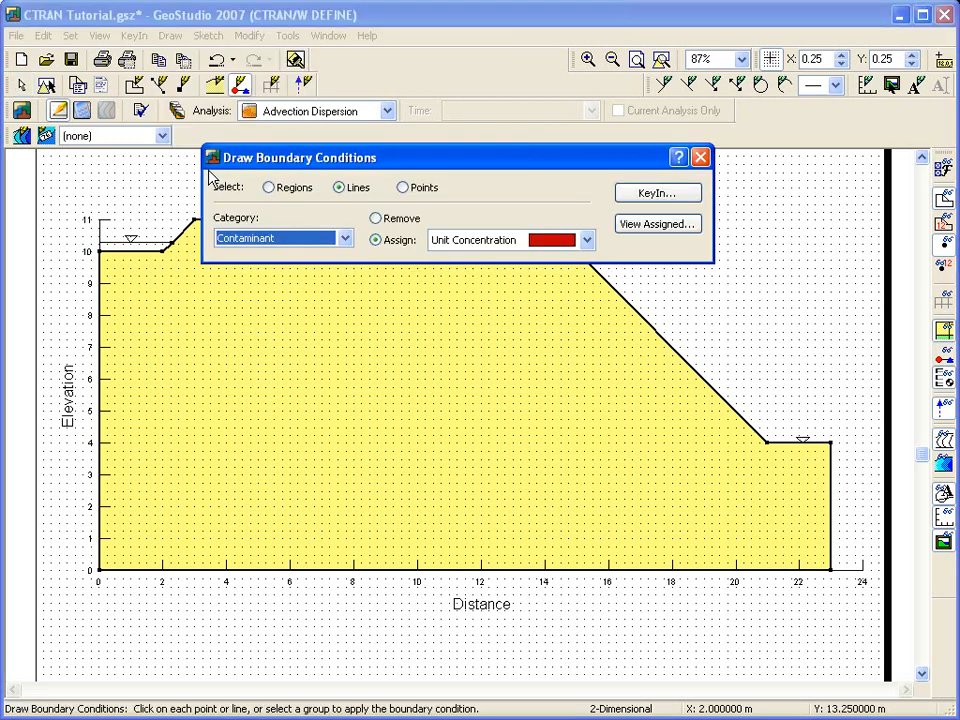
{"action": "left_click", "coordinate": [658, 194]}
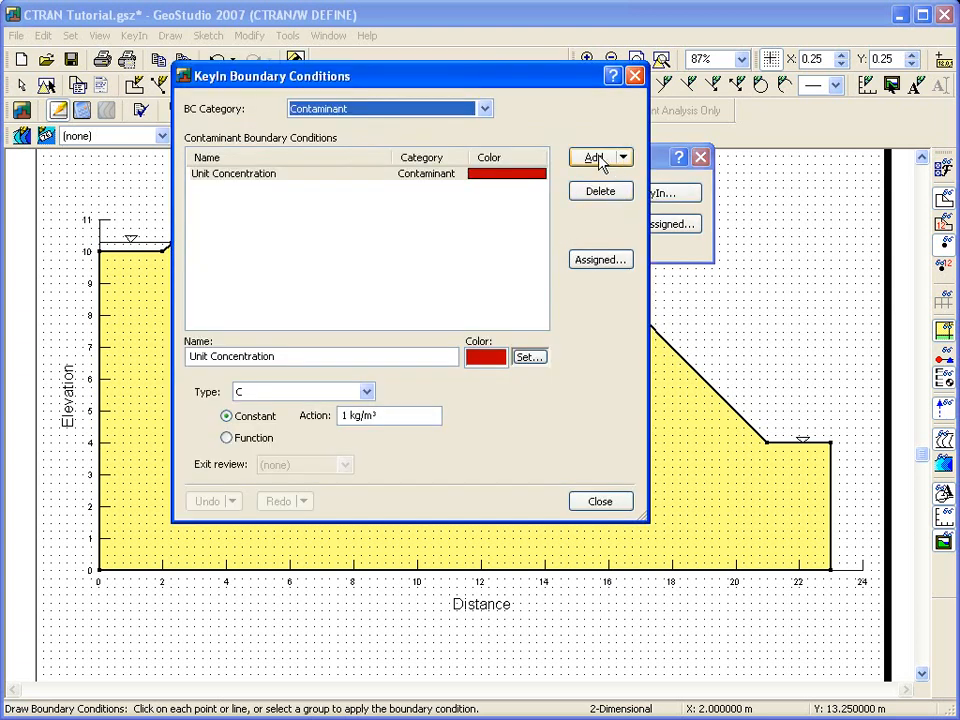
{"action": "left_click", "coordinate": [596, 160]}
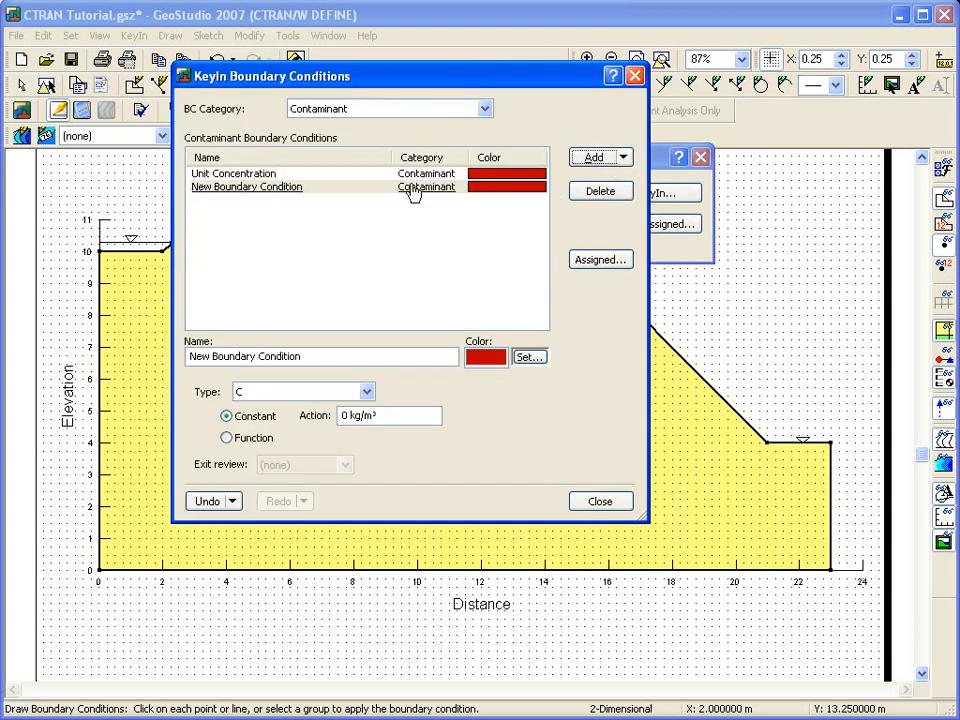
{"action": "left_click", "coordinate": [288, 197]}
{"action": "key", "text": "Tab"}
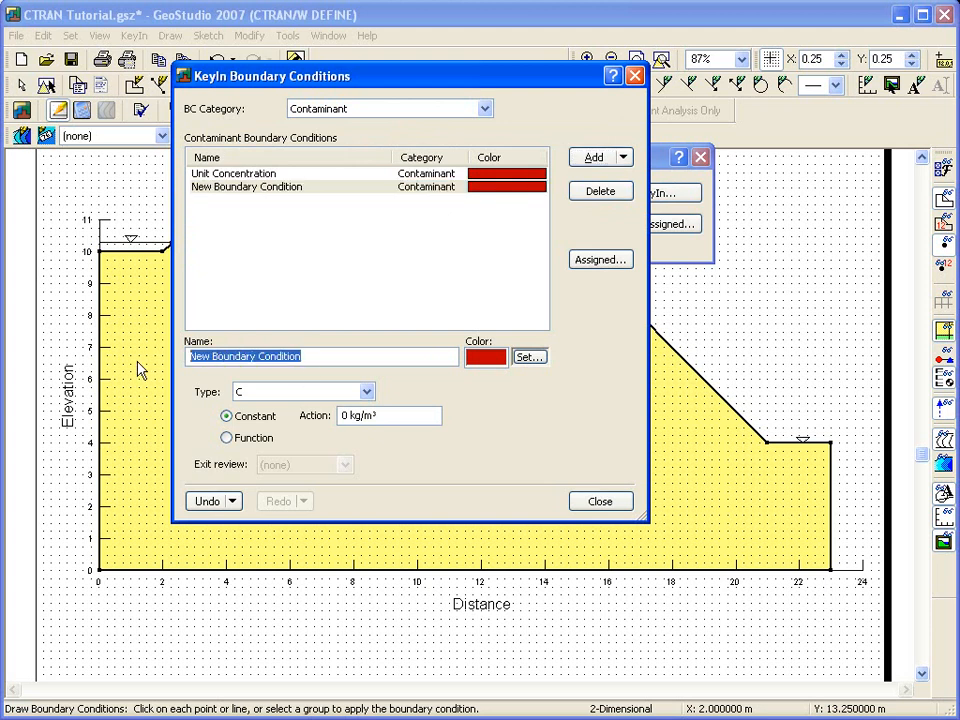
{"action": "type", "text": "Plt concentration"}
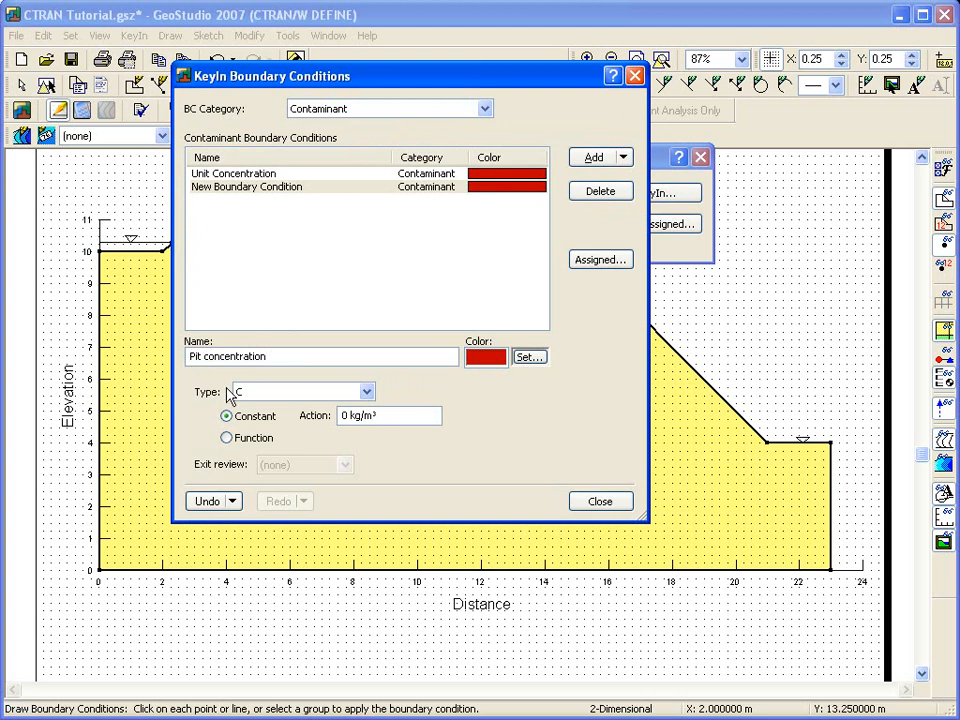
{"action": "left_click", "coordinate": [344, 414]}
{"action": "type", "text": "10"}
{"action": "left_click", "coordinate": [530, 358]}
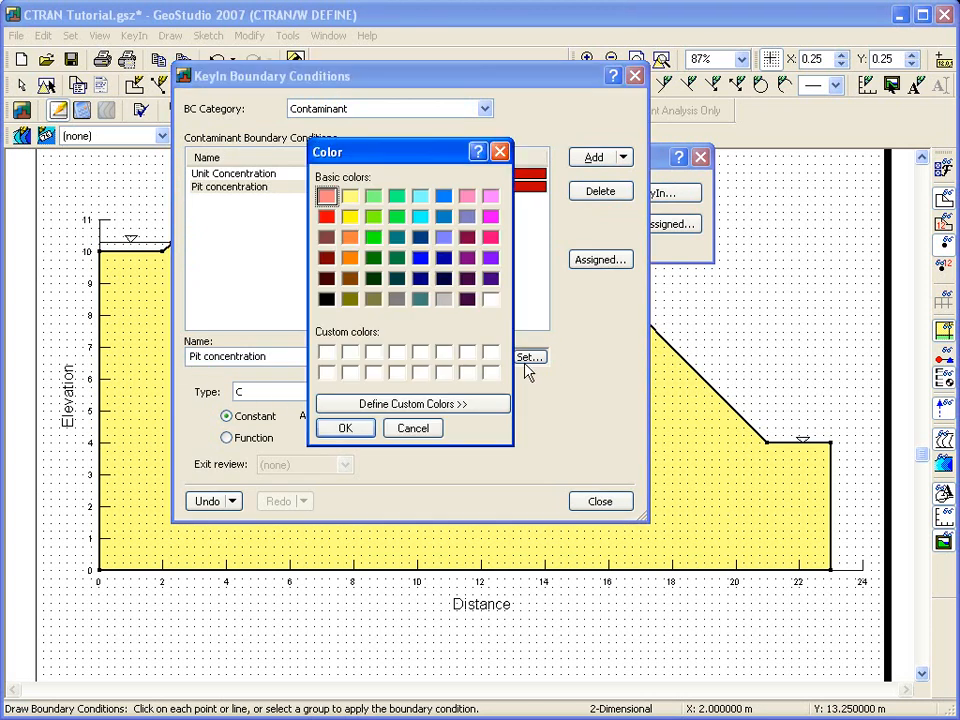
{"action": "left_click", "coordinate": [490, 237]}
{"action": "left_click", "coordinate": [345, 428]}
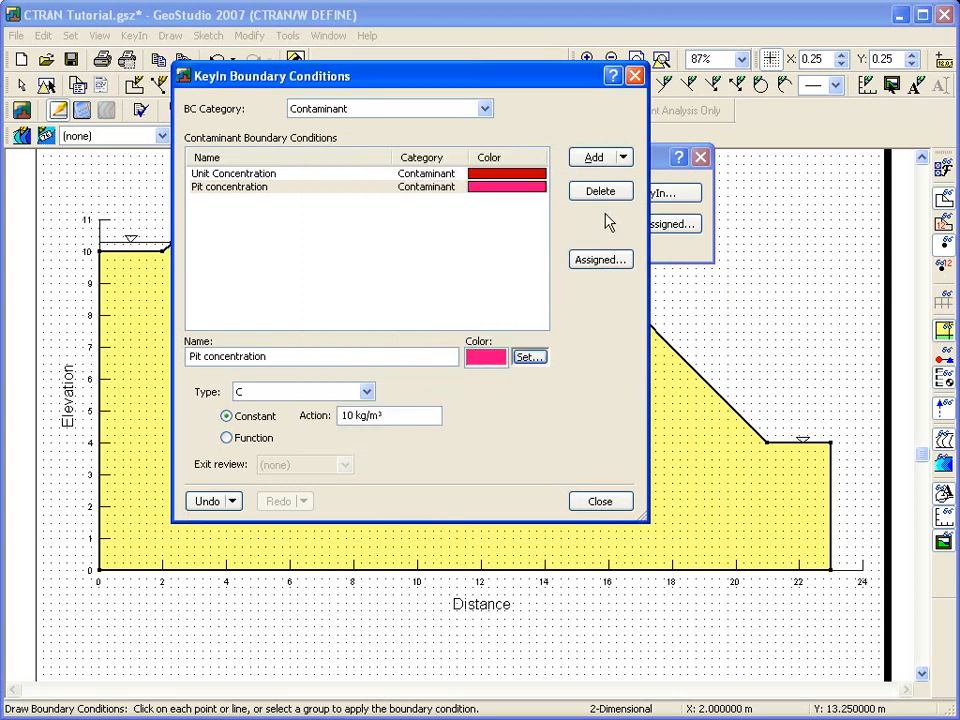
Add a blue 'Free exit boundary on valley floor' of type Qm with Qd>0 exit review.
{"action": "left_click", "coordinate": [622, 157]}
{"action": "left_click", "coordinate": [601, 202]}
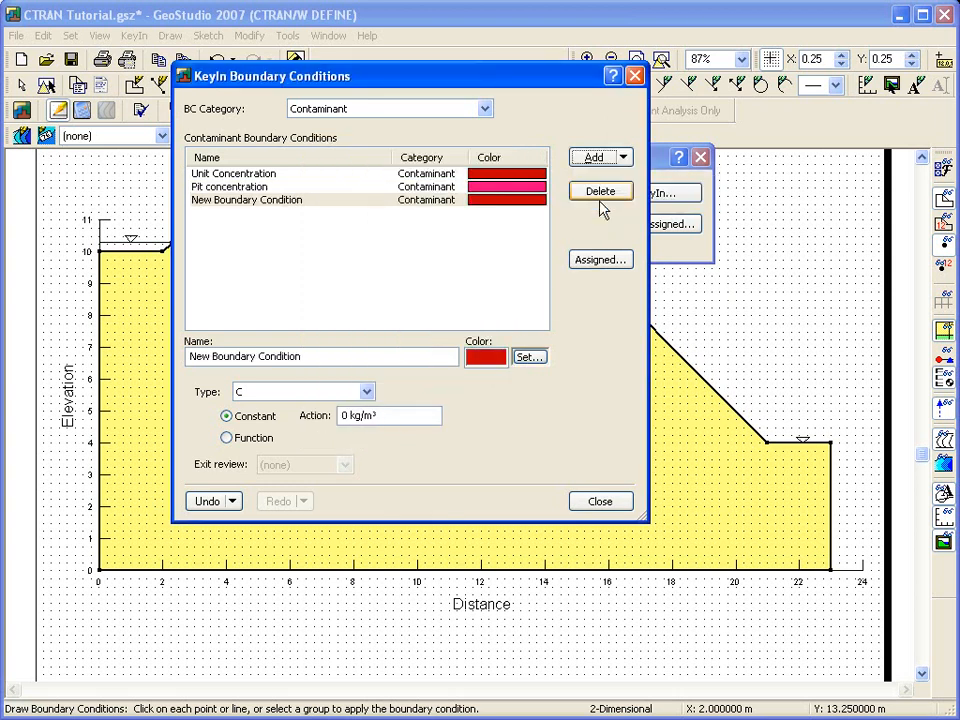
{"action": "left_click_drag", "start_coordinate": [308, 358], "coordinate": [104, 368]}
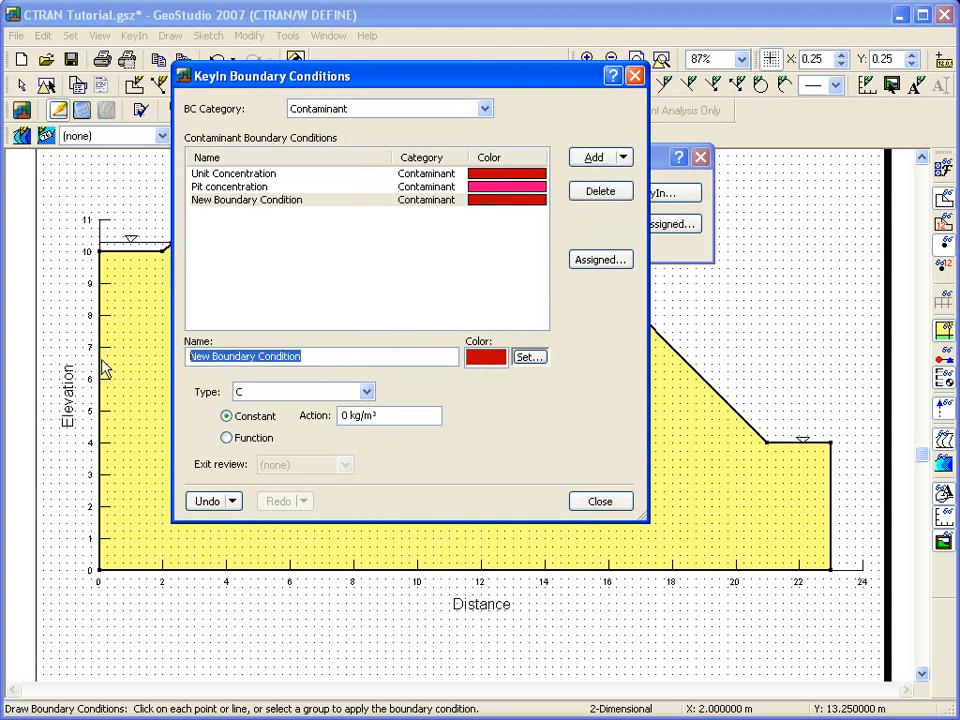
{"action": "type", "text": "Free exit boundary on valley floor"}
{"action": "left_click", "coordinate": [528, 357]}
{"action": "left_click", "coordinate": [420, 257]}
{"action": "left_click", "coordinate": [345, 430]}
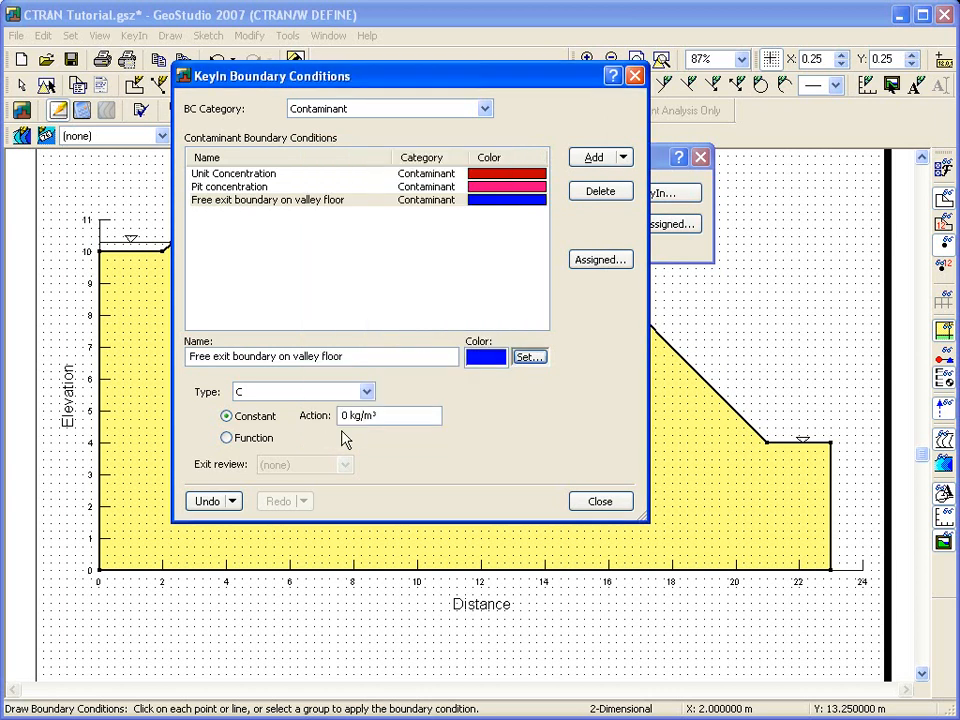
{"action": "left_click", "coordinate": [368, 393]}
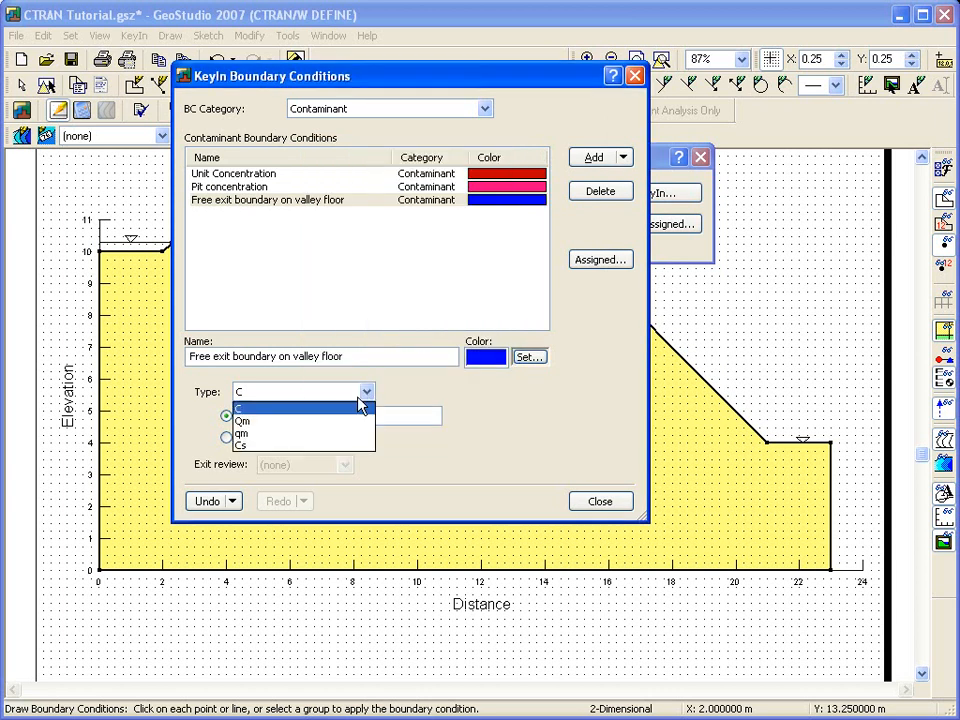
{"action": "left_click", "coordinate": [335, 421]}
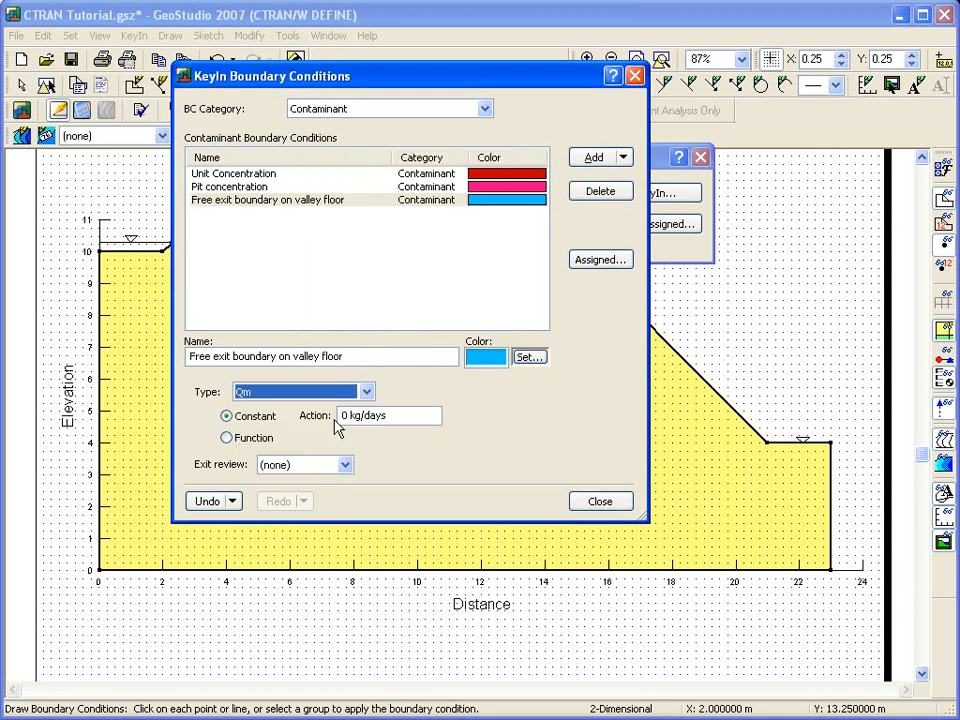
{"action": "left_click", "coordinate": [343, 465]}
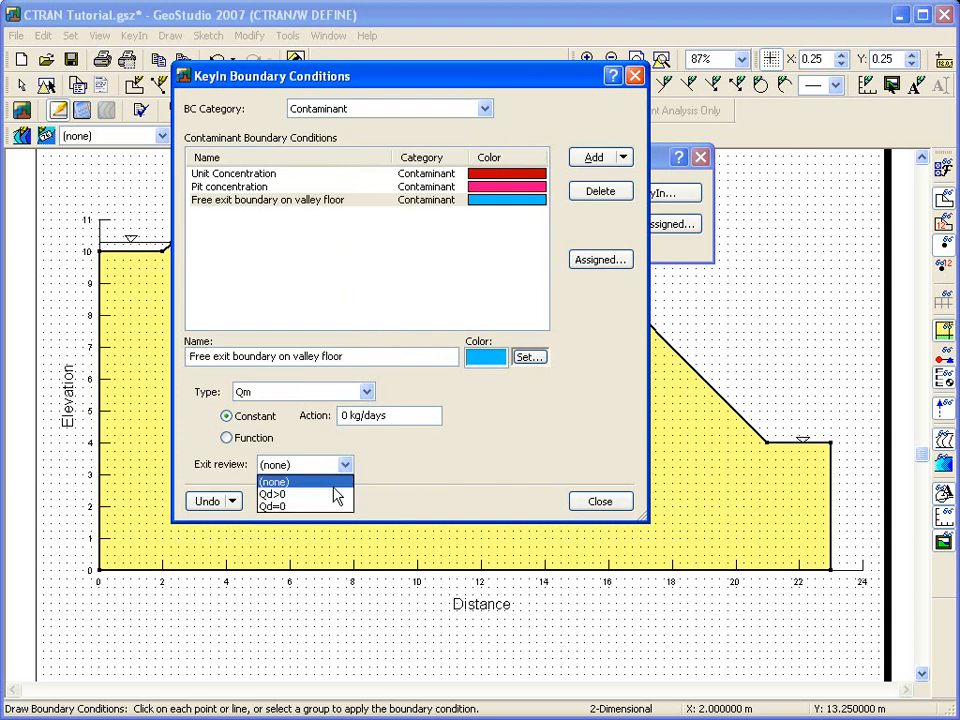
{"action": "left_click", "coordinate": [332, 495]}
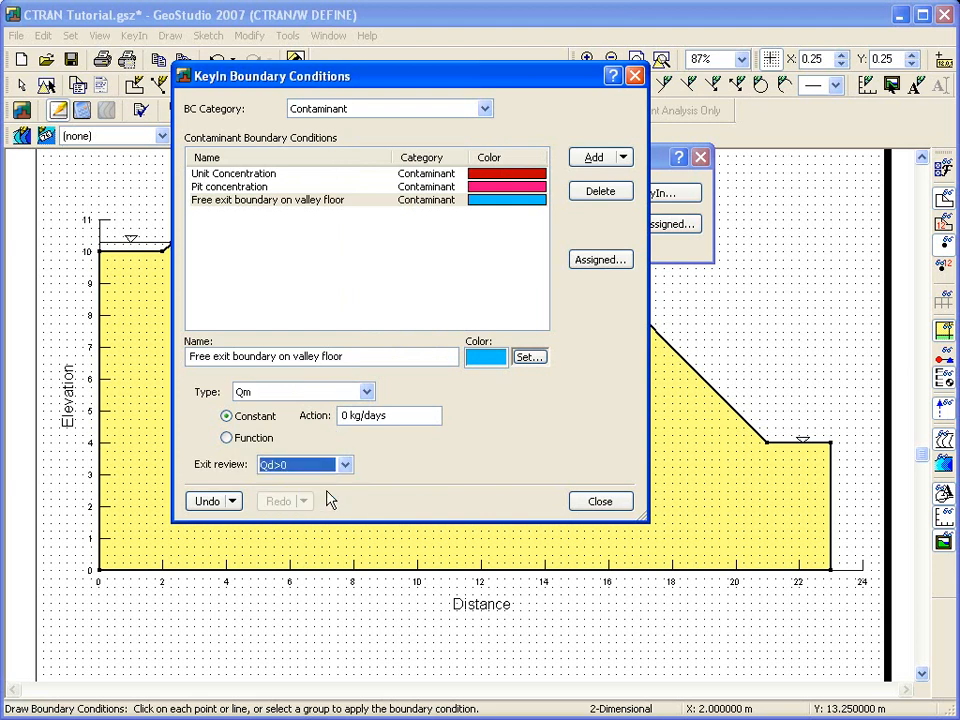
{"action": "left_click", "coordinate": [595, 509]}
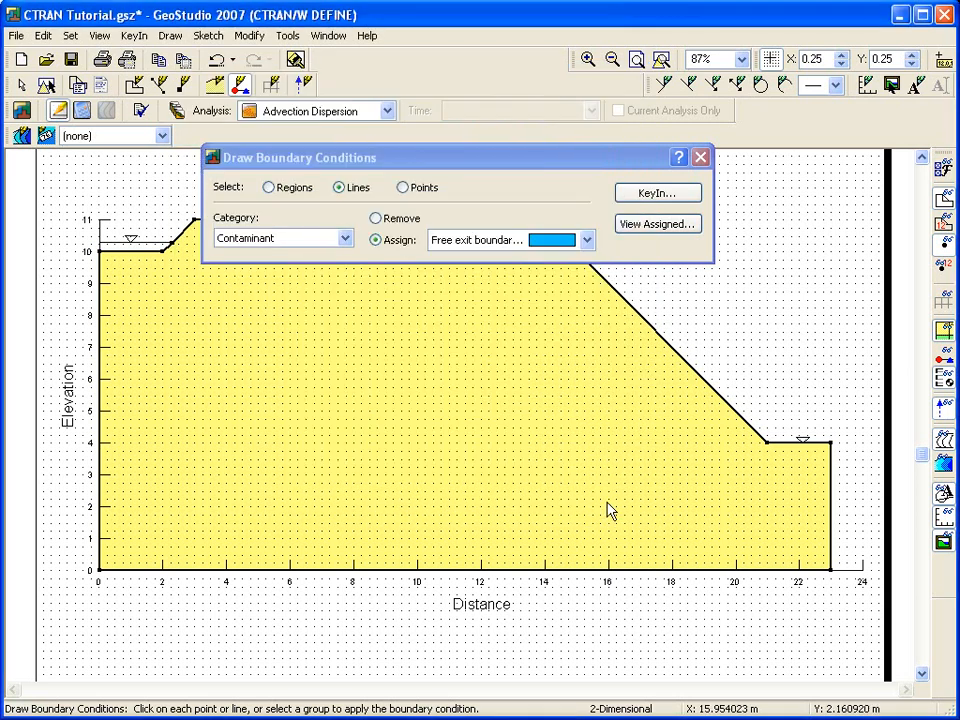
Apply free exit to the downstream slope and valley floor, and Pit concentration to the pit floor and side slope.
{"action": "left_click", "coordinate": [741, 418]}
{"action": "left_click", "coordinate": [784, 444]}
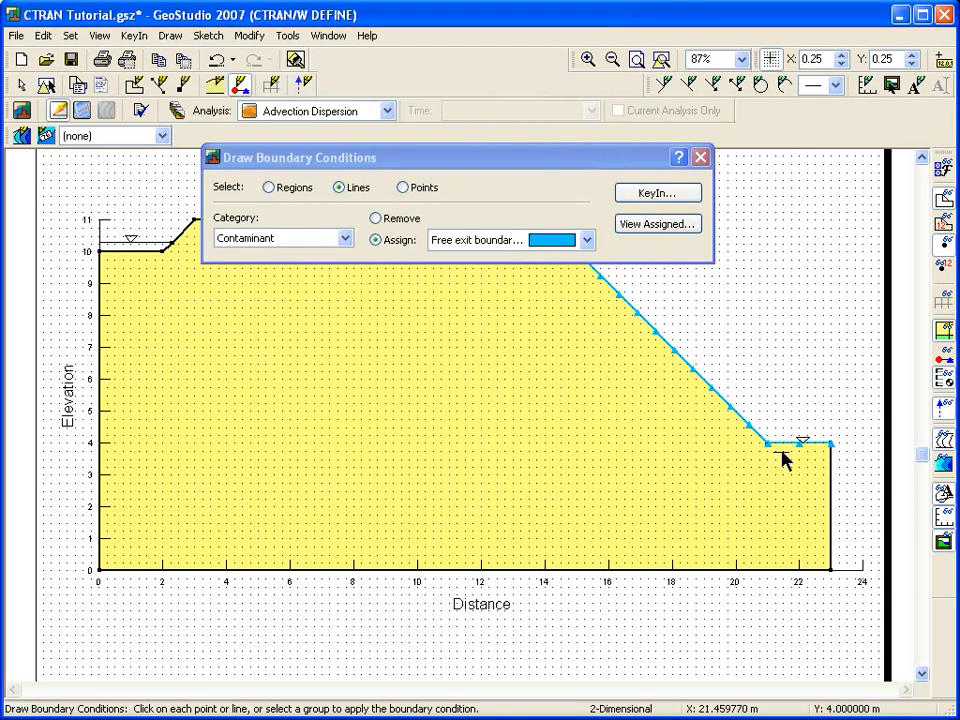
{"action": "left_click", "coordinate": [497, 242]}
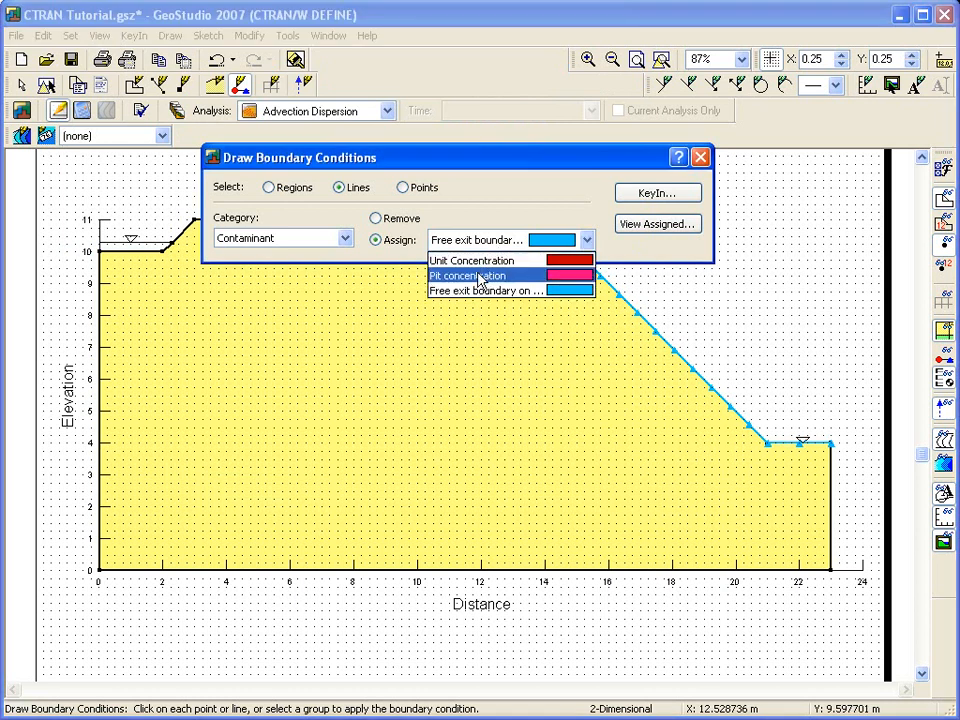
{"action": "left_click", "coordinate": [483, 276]}
{"action": "left_click", "coordinate": [139, 251]}
{"action": "left_click", "coordinate": [167, 248]}
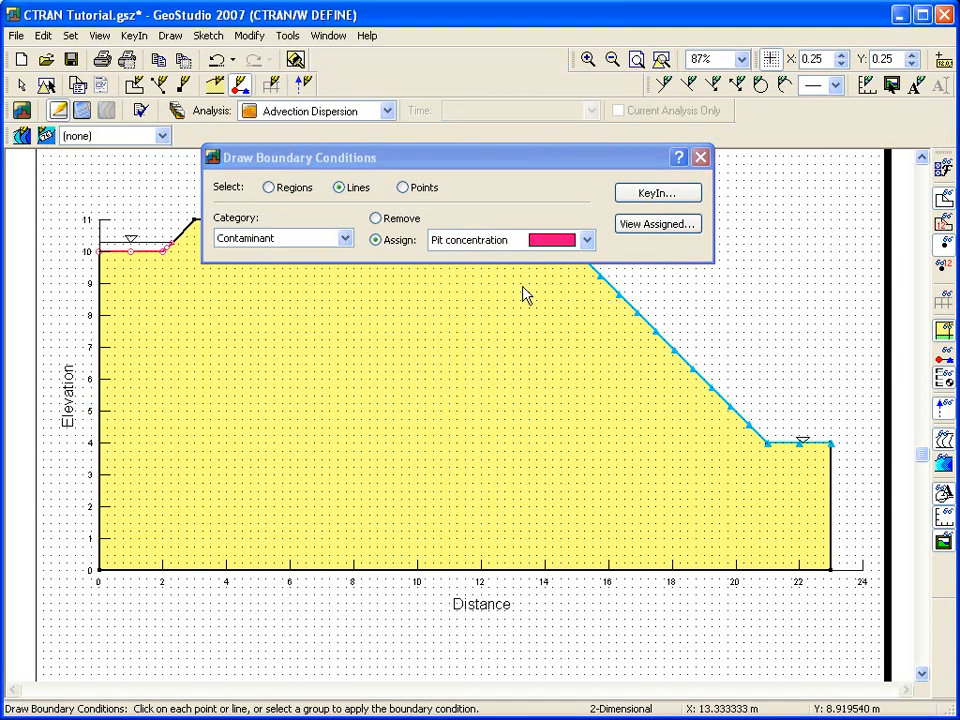
{"action": "left_click", "coordinate": [705, 160]}
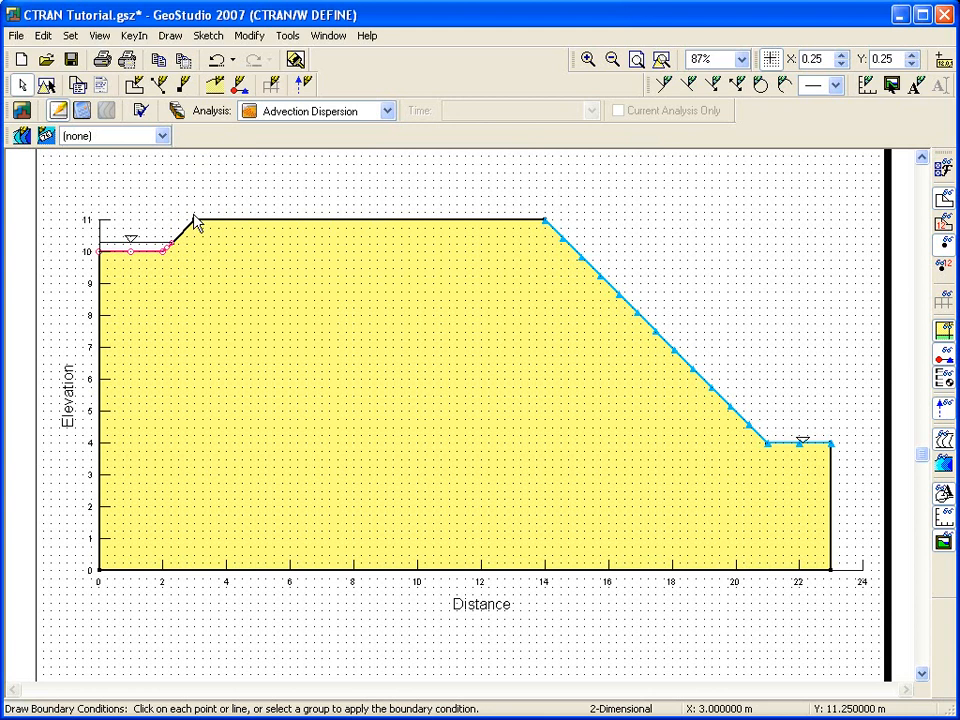
Save, solve the Advection Dispersion analysis in 55 time steps, and show the 2750-day concentration contours.
{"action": "left_click", "coordinate": [81, 108]}
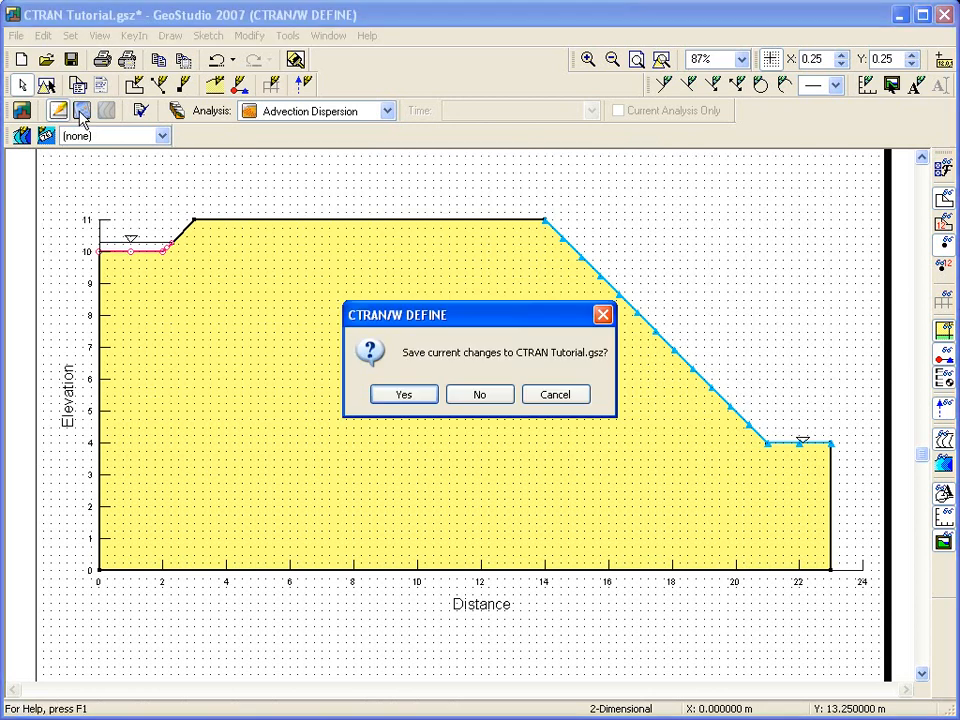
{"action": "left_click", "coordinate": [392, 397]}
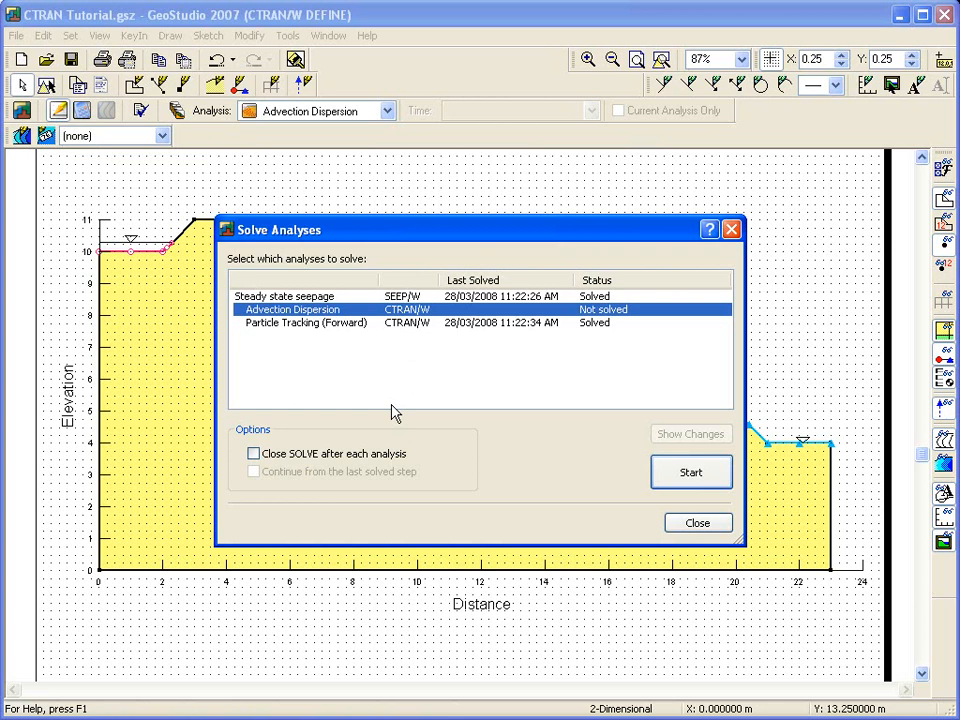
{"action": "left_click", "coordinate": [686, 472]}
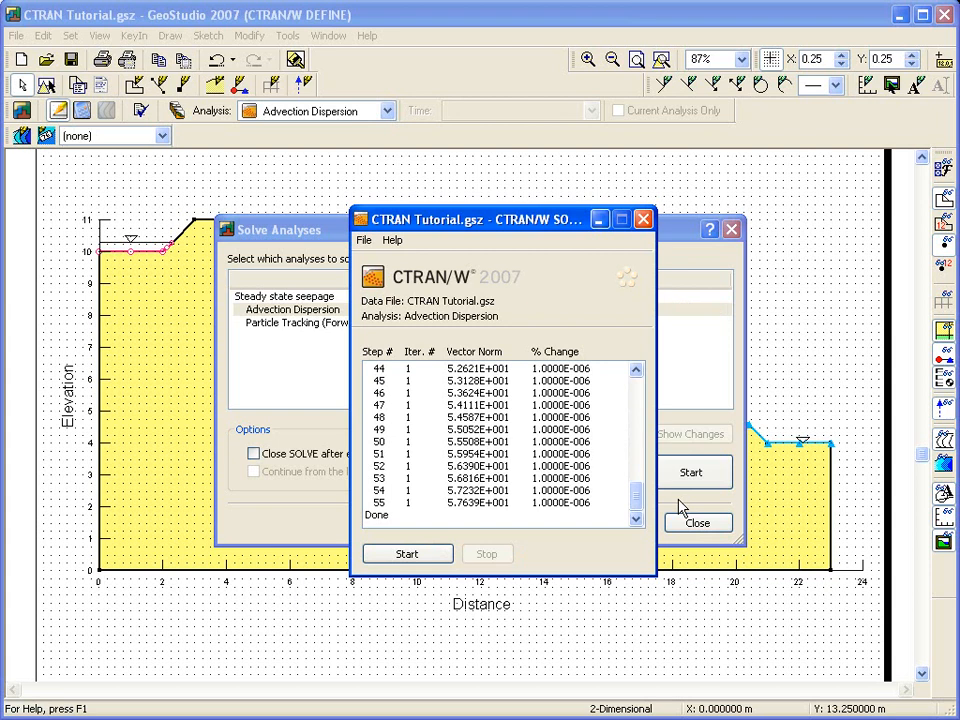
{"action": "left_click", "coordinate": [643, 219]}
{"action": "left_click", "coordinate": [731, 231]}
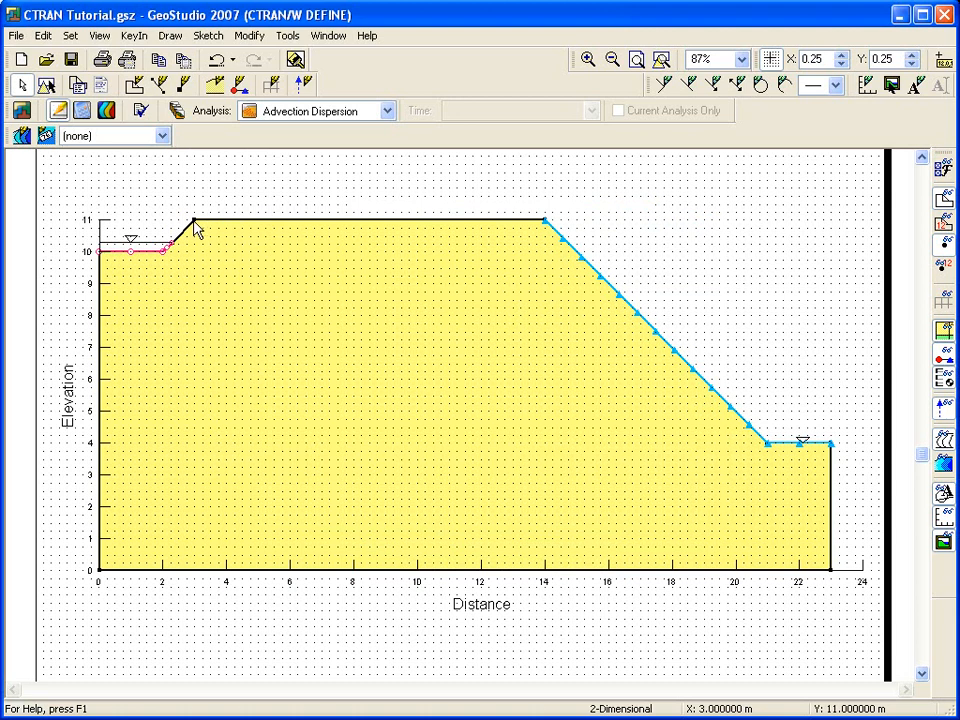
{"action": "left_click", "coordinate": [107, 110]}
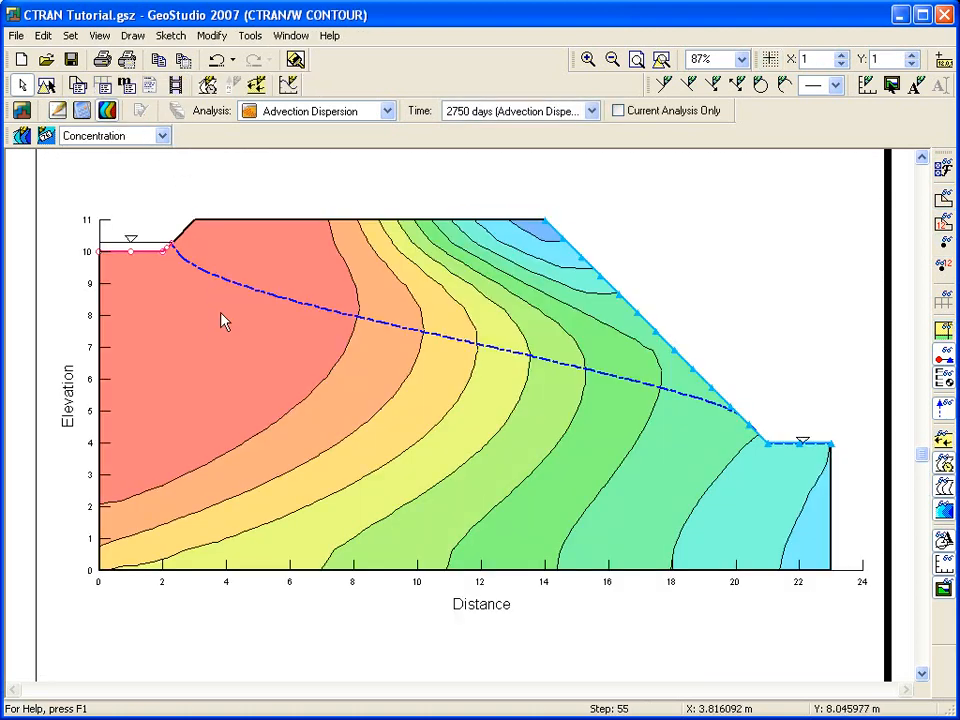
Add contour labels 8, 7, 5 and 3 to the 2750-day concentration contours.
{"action": "left_click", "coordinate": [133, 35]}
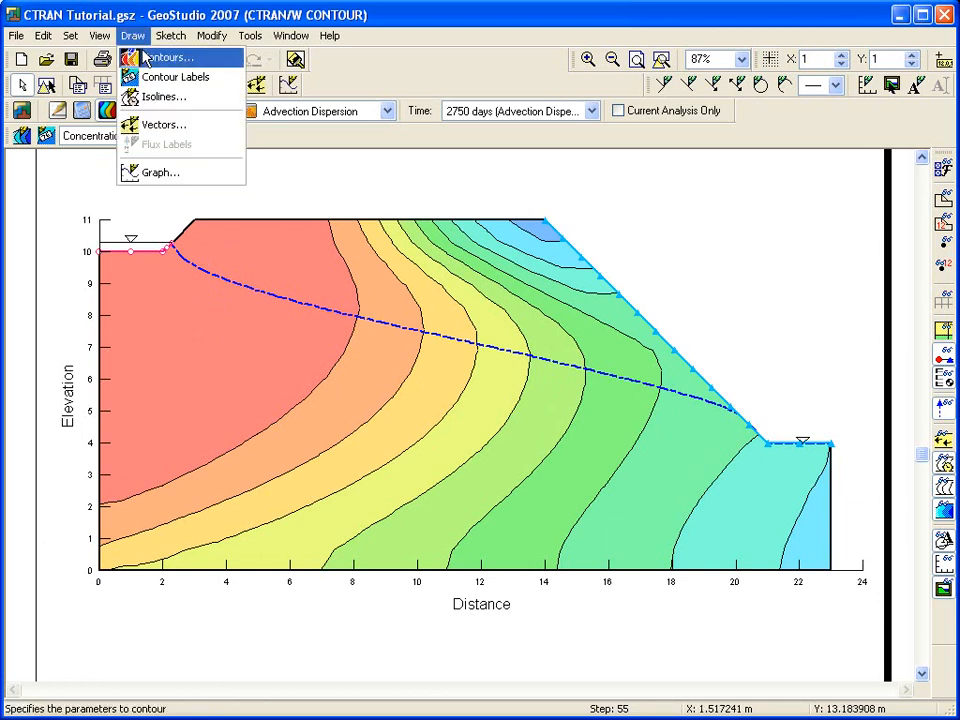
{"action": "left_click", "coordinate": [137, 77]}
{"action": "left_click", "coordinate": [280, 418]}
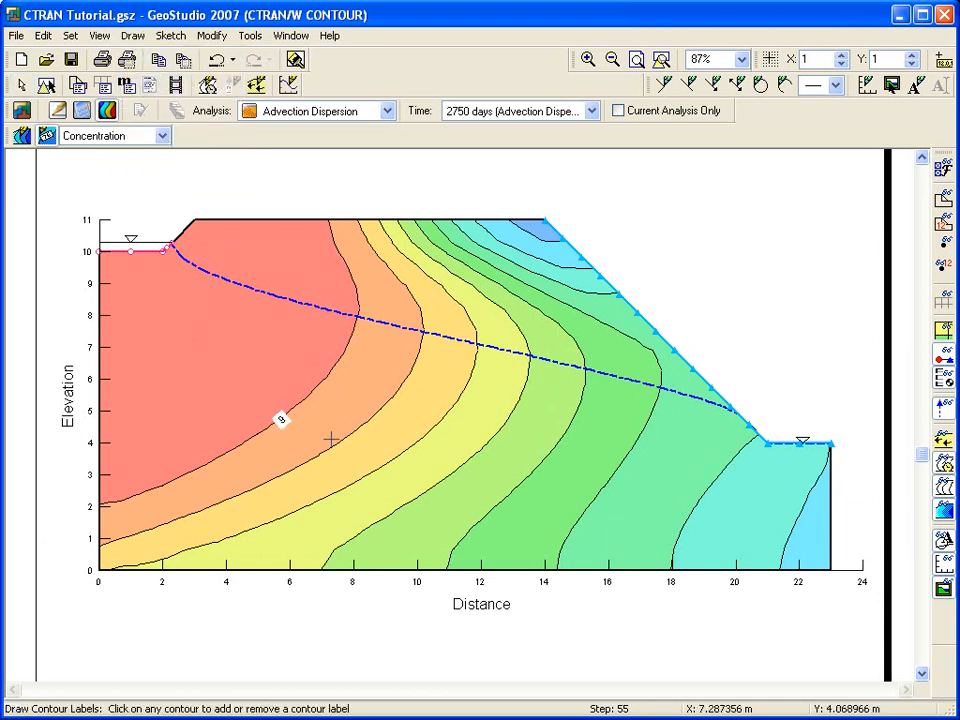
{"action": "left_click", "coordinate": [379, 469]}
{"action": "left_click", "coordinate": [512, 493]}
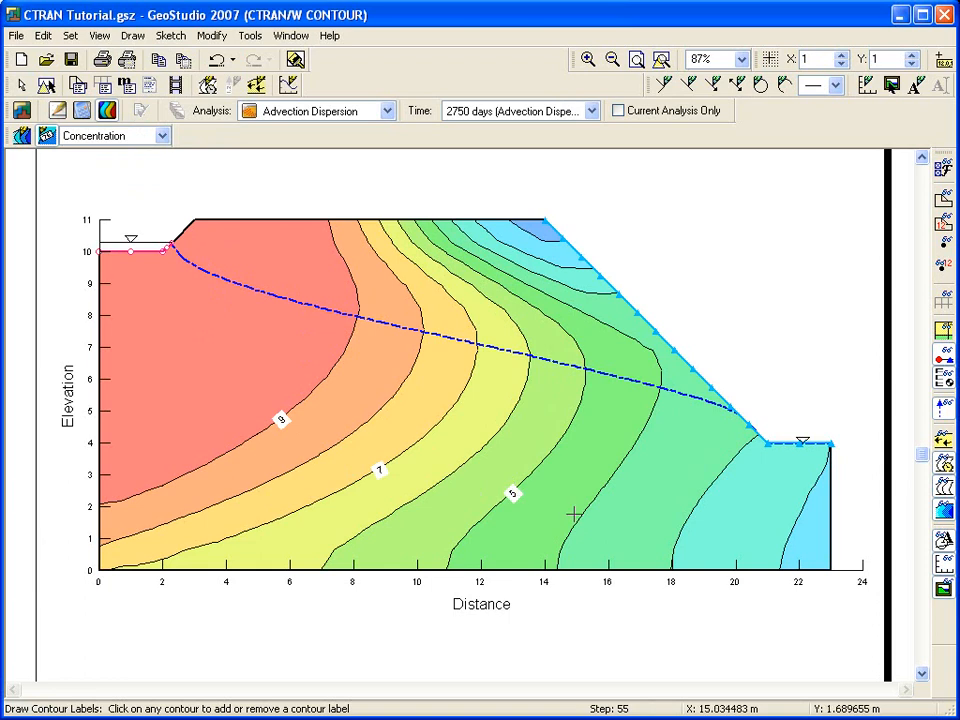
{"action": "left_click", "coordinate": [683, 529]}
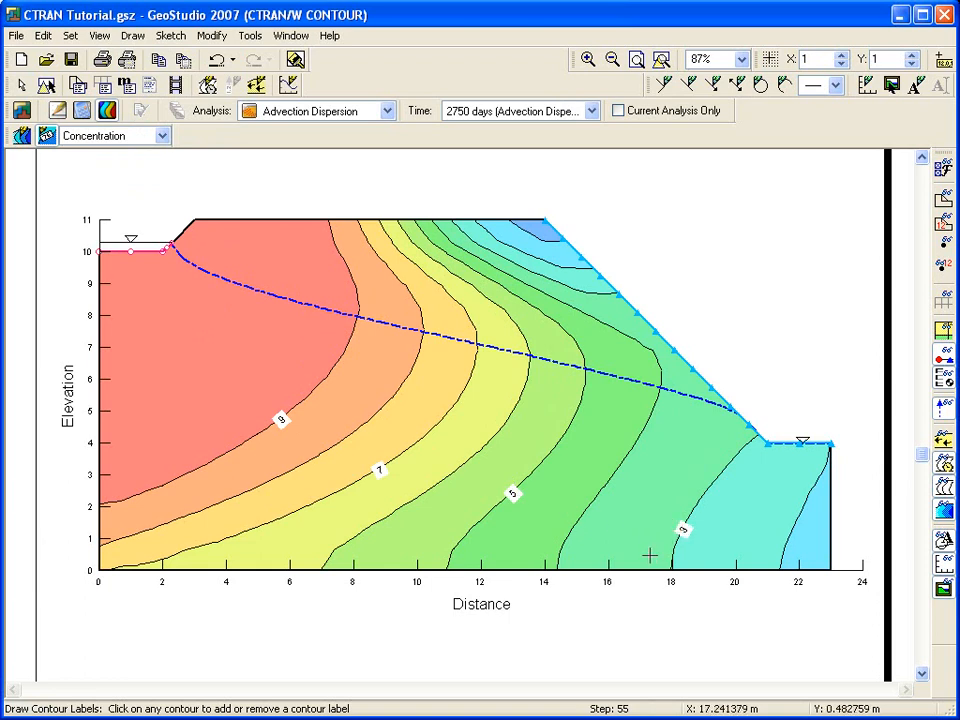
{"action": "key", "text": "Escape"}
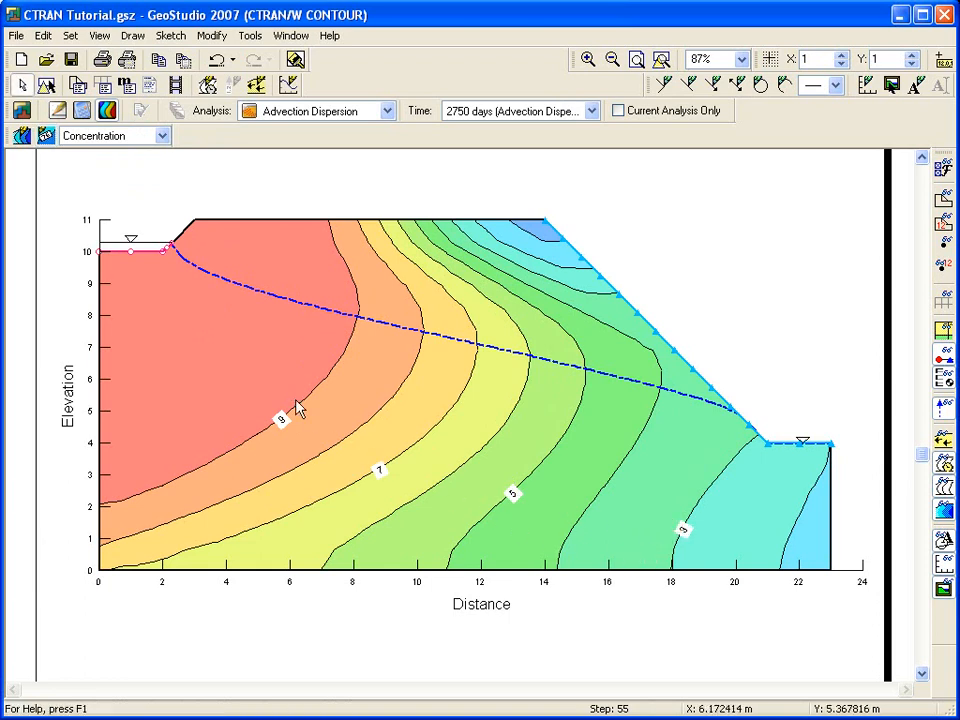
Check the computed concentrations at nodes 36, 54 and 80, then overlay the finite-element mesh.
{"action": "left_click", "coordinate": [99, 35]}
{"action": "left_click", "coordinate": [108, 80]}
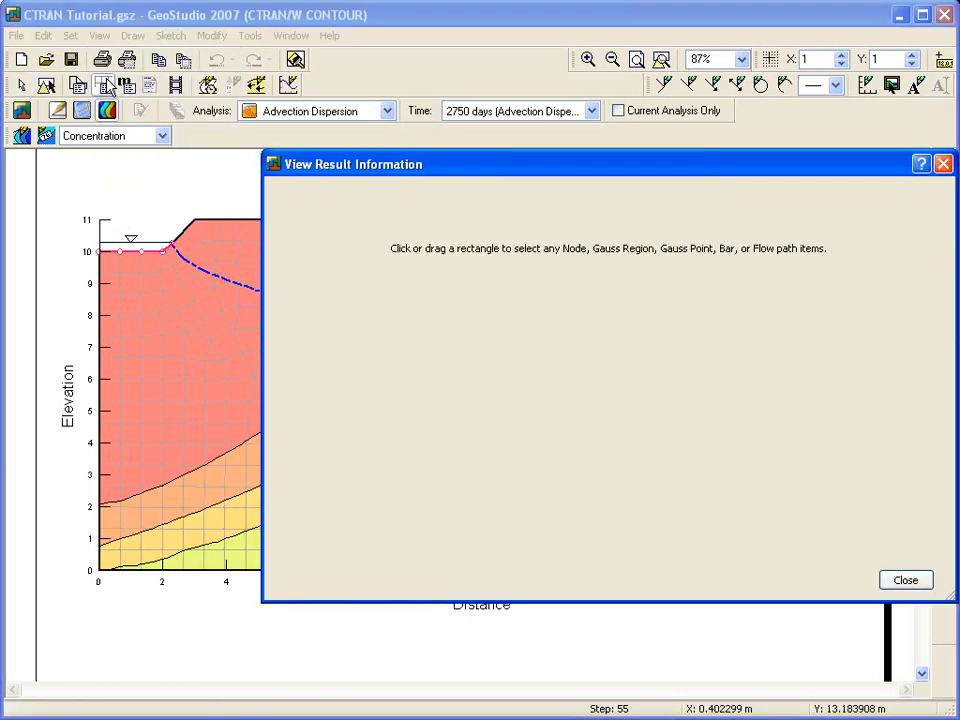
{"action": "left_click", "coordinate": [141, 337]}
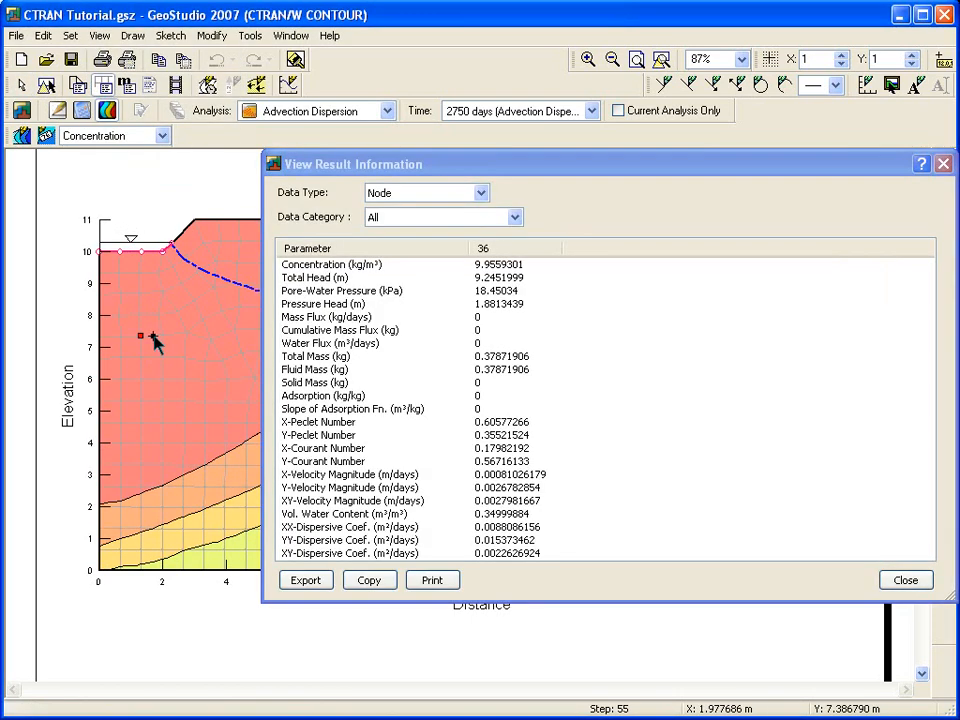
{"action": "left_click", "coordinate": [163, 337]}
{"action": "left_click", "coordinate": [184, 333]}
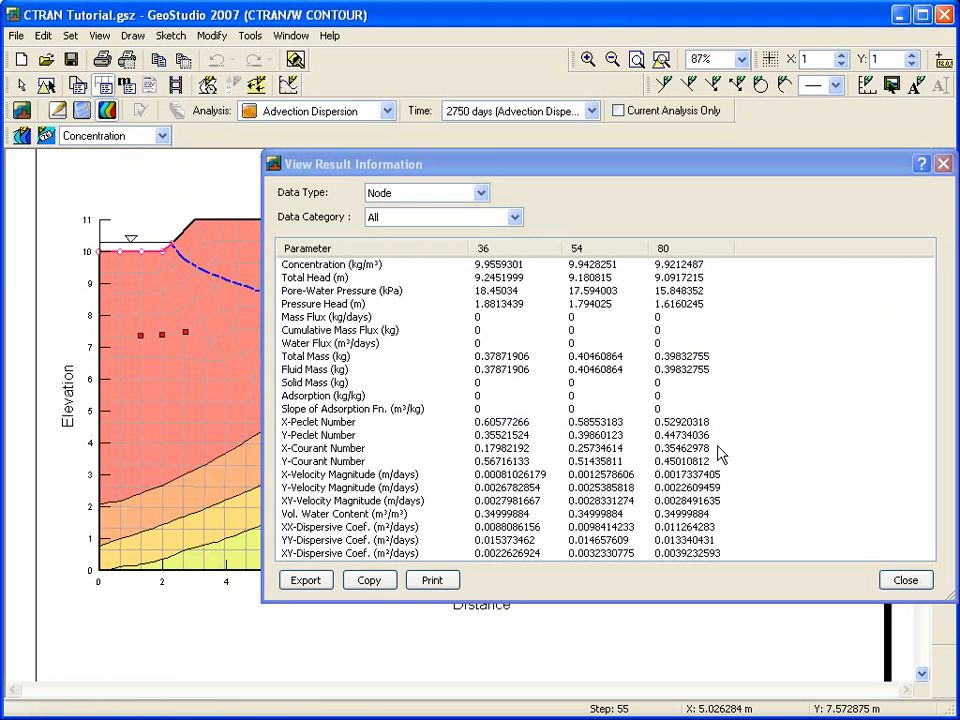
{"action": "left_click", "coordinate": [906, 578]}
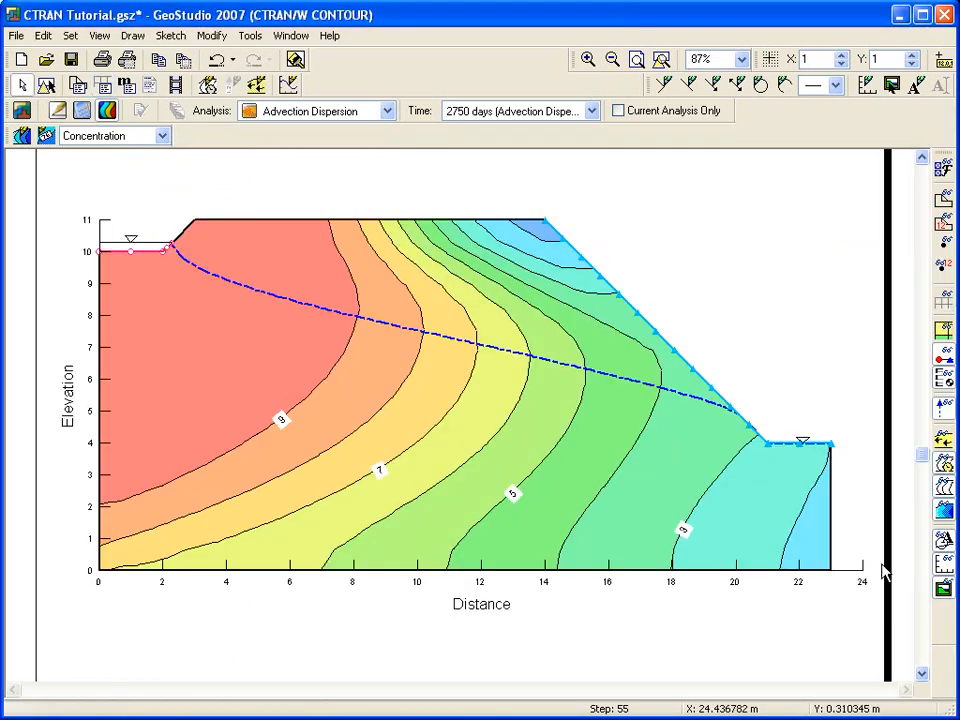
{"action": "left_click", "coordinate": [942, 300]}
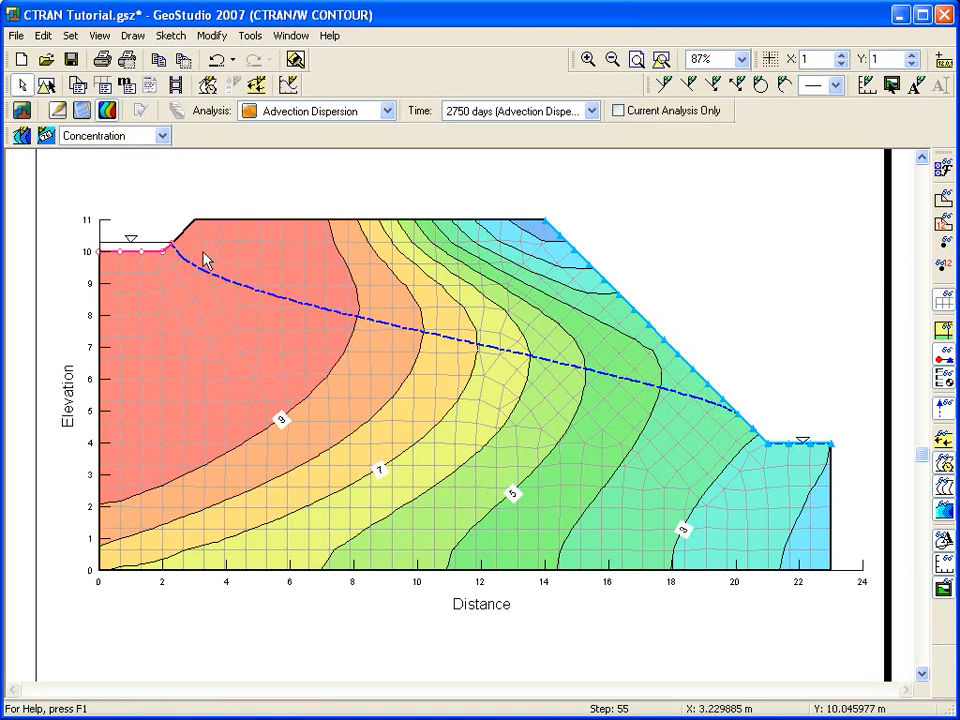
{"action": "left_click", "coordinate": [100, 36]}
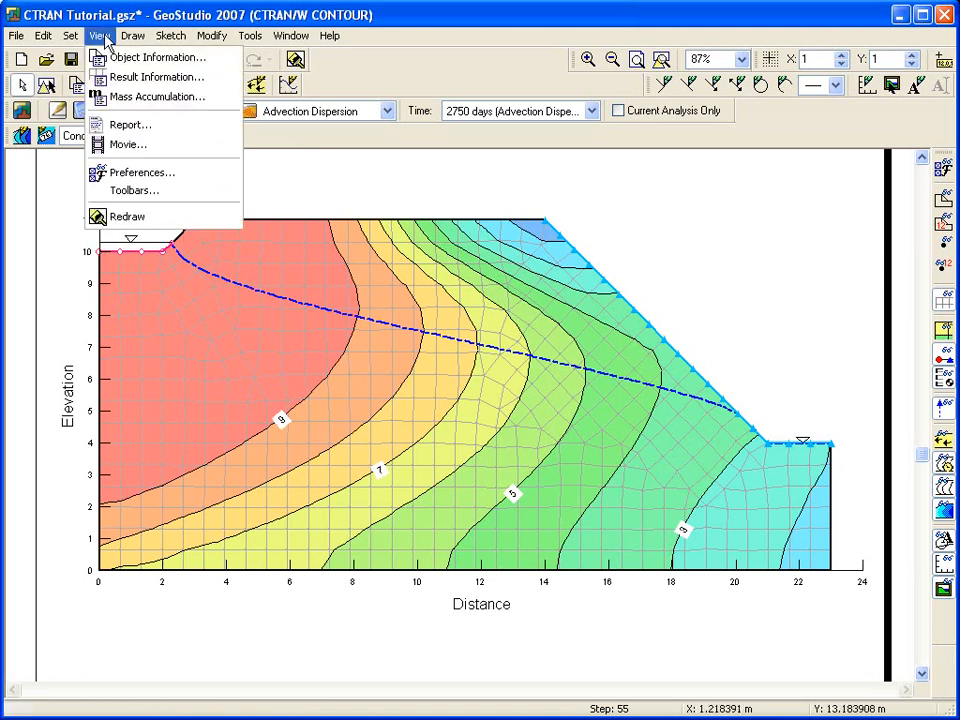
{"action": "left_click", "coordinate": [150, 97]}
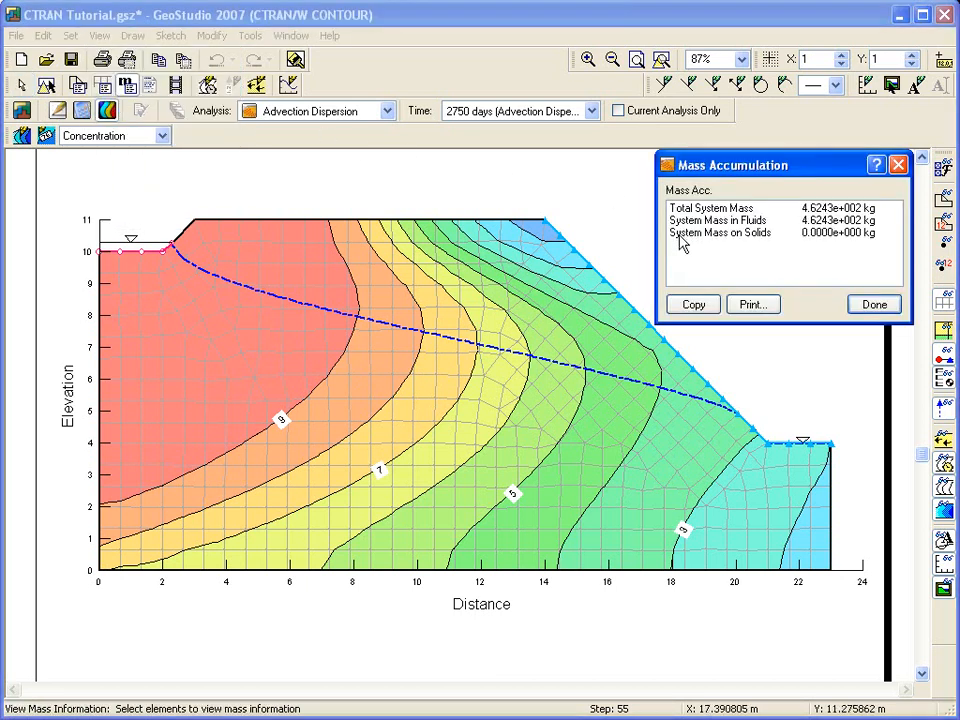
{"action": "left_click", "coordinate": [292, 340]}
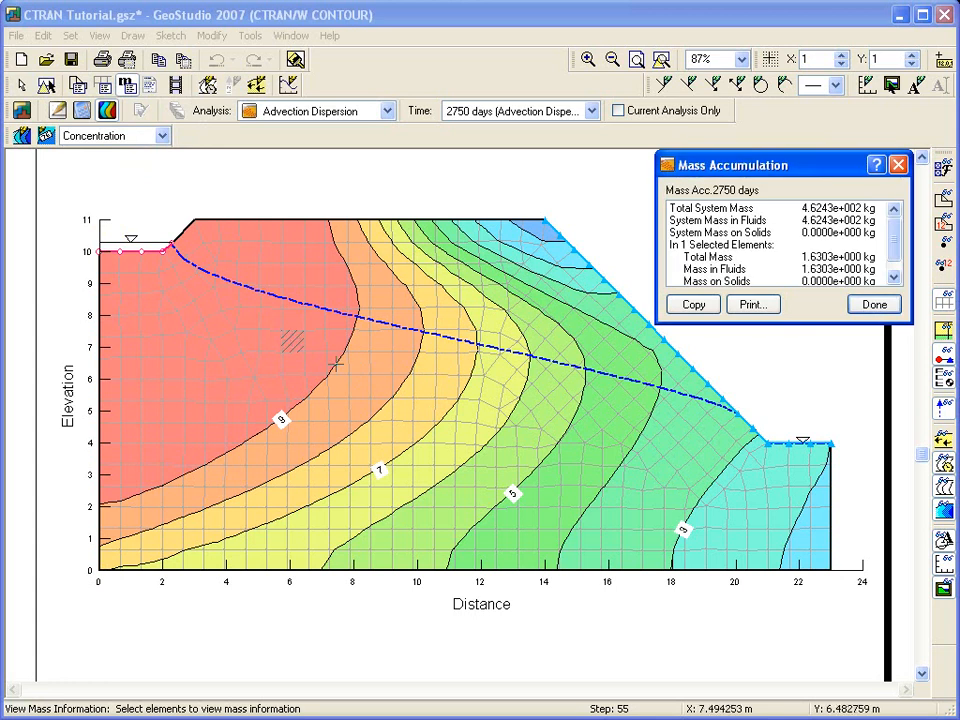
{"action": "left_click", "coordinate": [356, 388]}
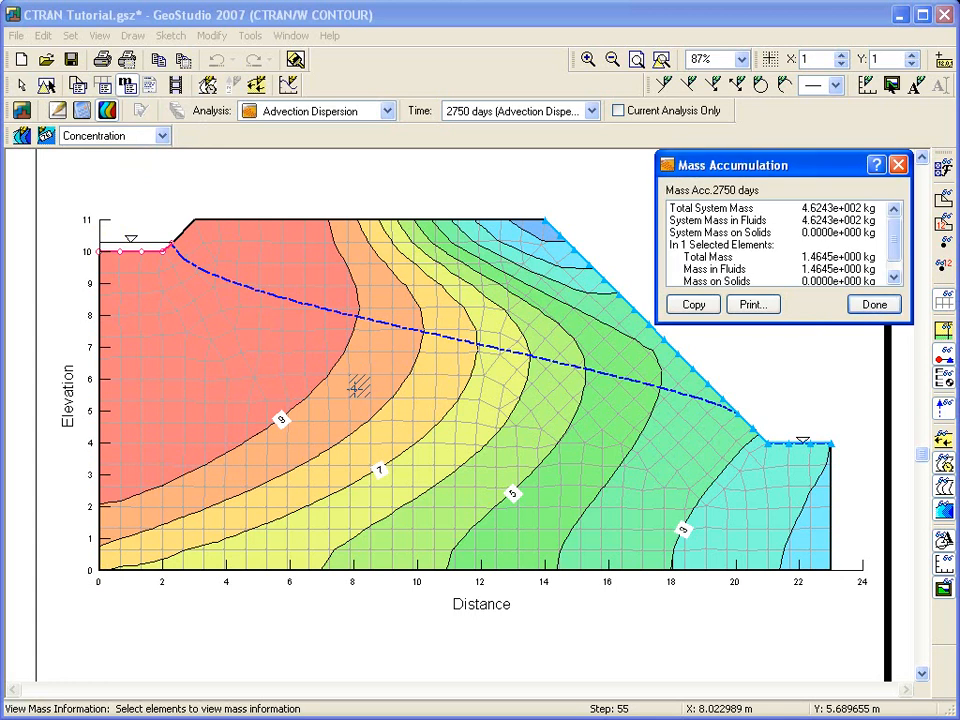
{"action": "left_click", "coordinate": [403, 431]}
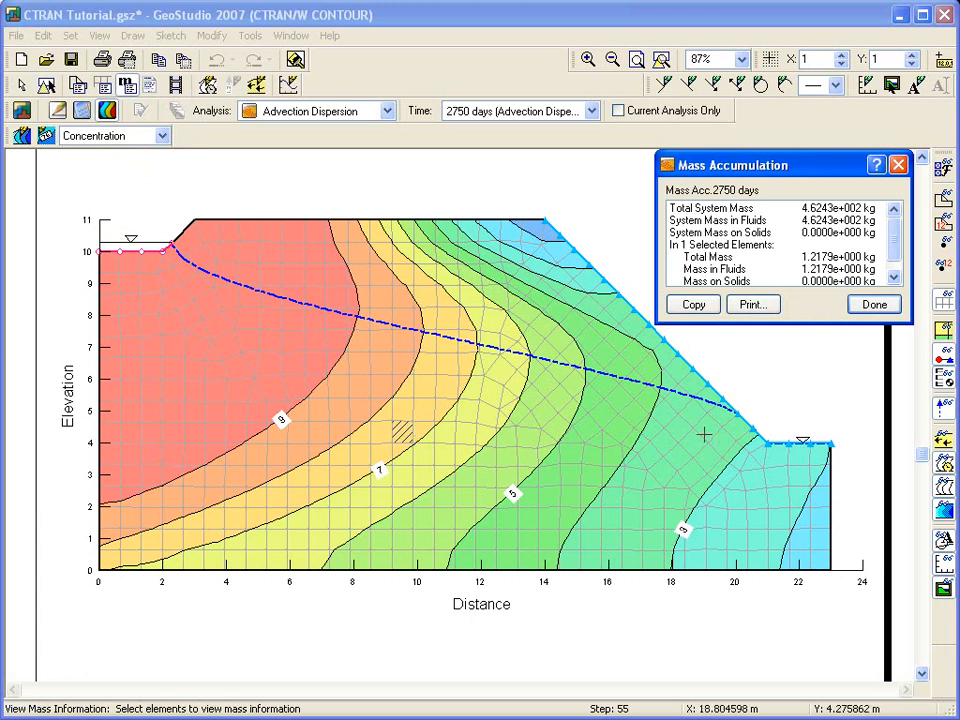
{"action": "left_click", "coordinate": [874, 304]}
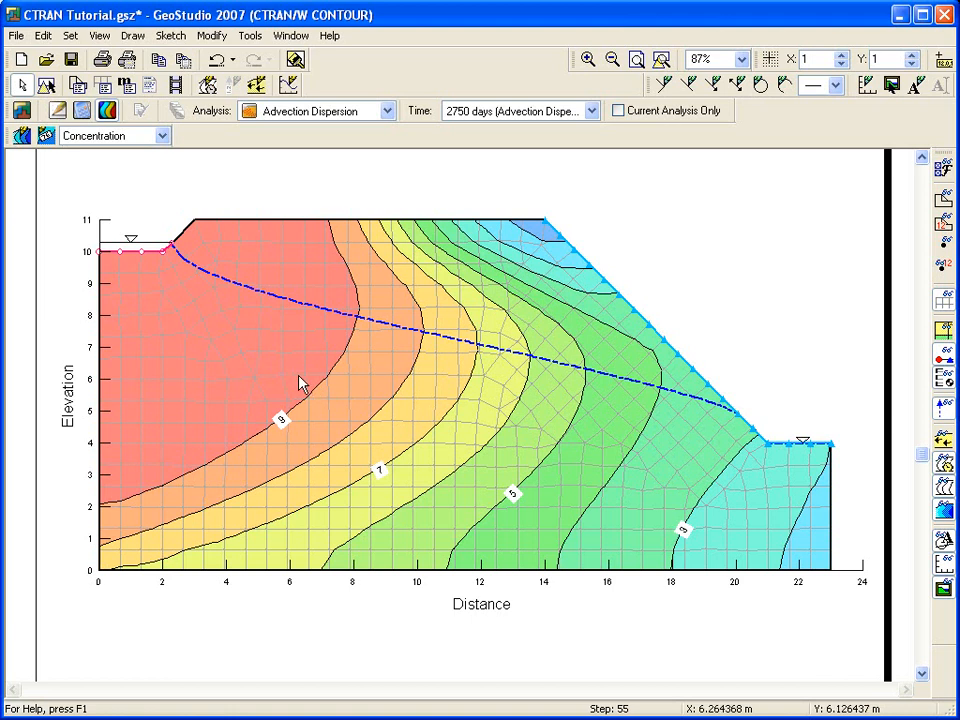
Create a graph named 'Vertical concentration' plotting concentration versus Y for nodes along x=8.
{"action": "left_click", "coordinate": [128, 37]}
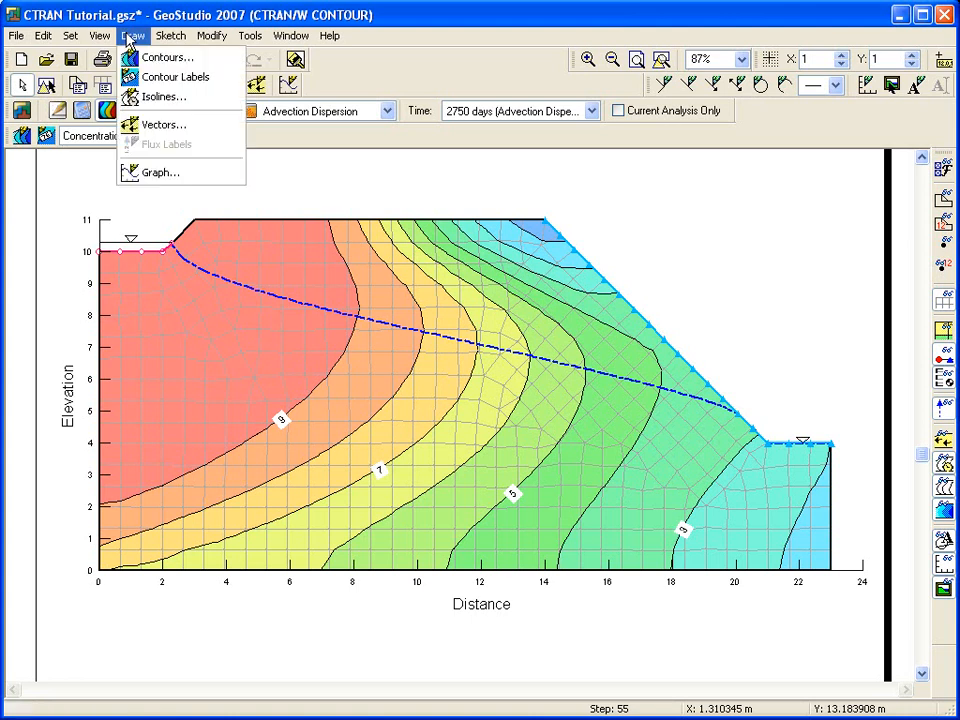
{"action": "left_click", "coordinate": [185, 174]}
{"action": "left_click", "coordinate": [203, 137]}
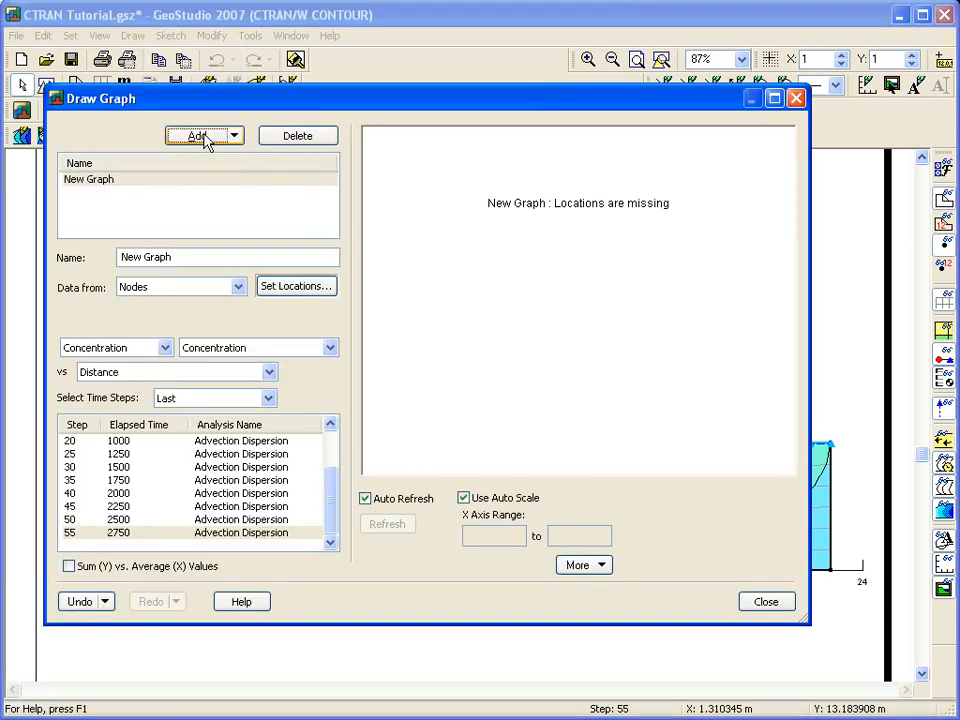
{"action": "left_click_drag", "start_coordinate": [187, 262], "coordinate": [94, 268]}
{"action": "type", "text": "Vertical con"}
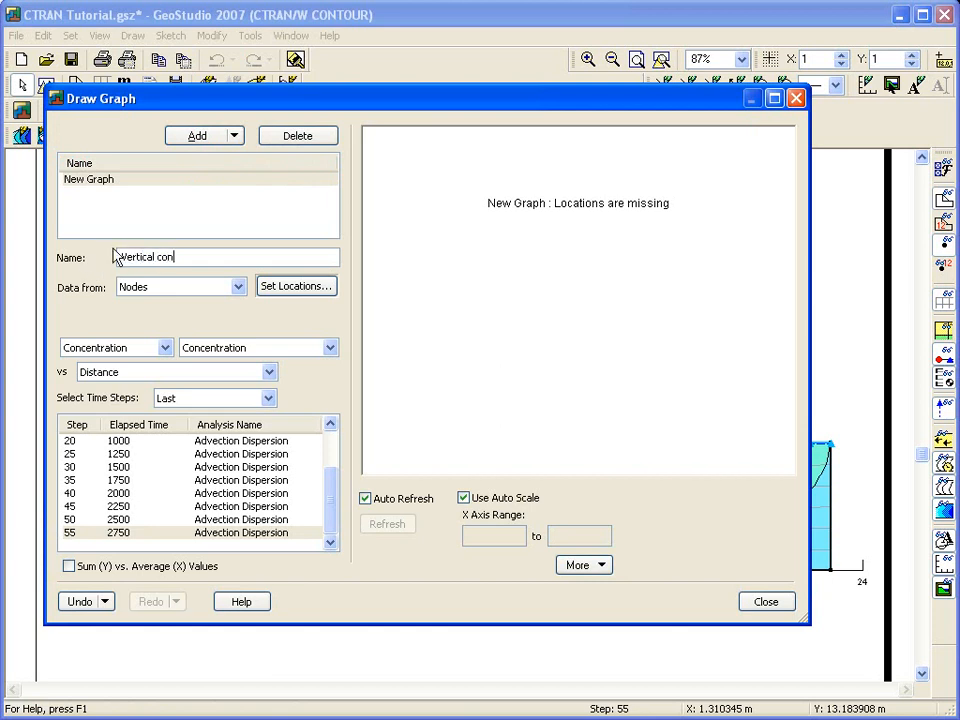
{"action": "type", "text": "centration"}
{"action": "left_click", "coordinate": [247, 376]}
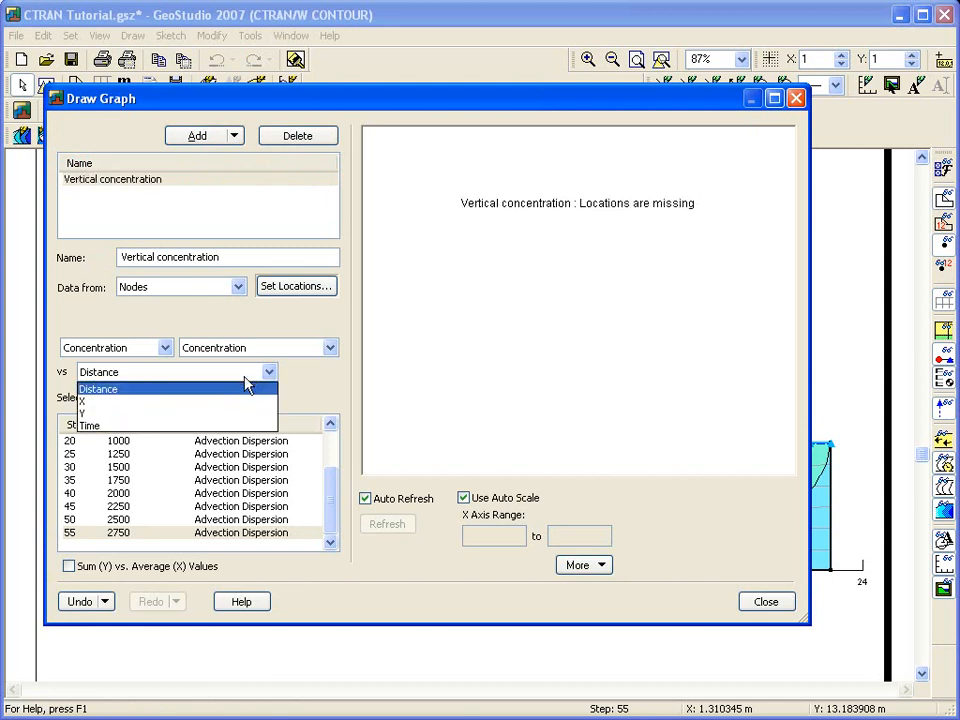
{"action": "left_click", "coordinate": [218, 413]}
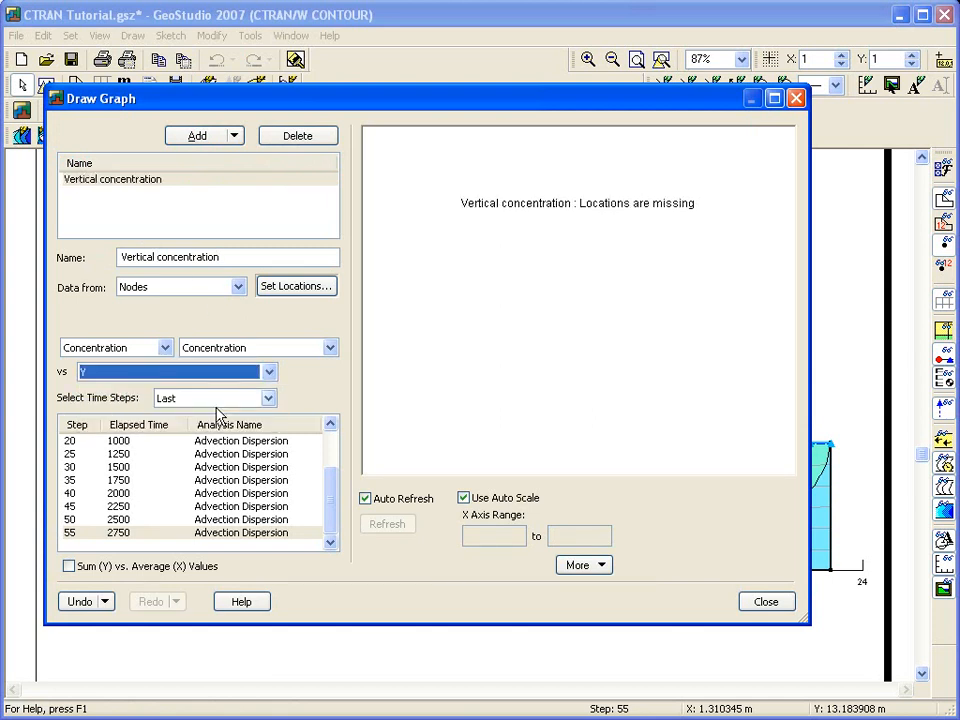
{"action": "left_click", "coordinate": [304, 290]}
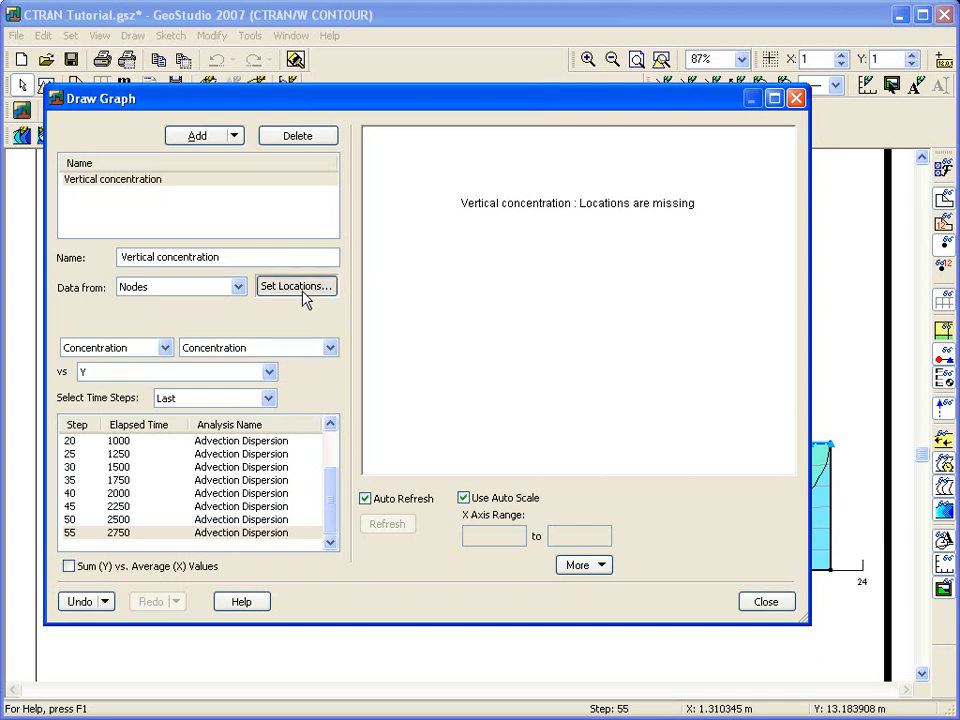
{"action": "left_click_drag", "start_coordinate": [340, 199], "coordinate": [362, 582]}
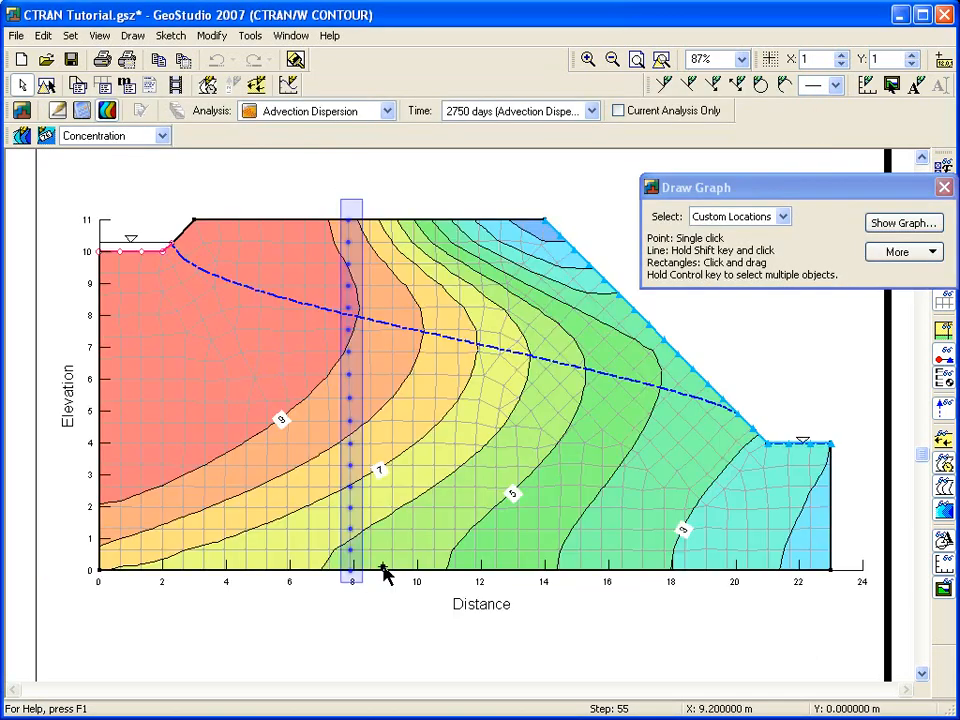
Display the graph and rotate it 90° so Y runs upward.
{"action": "left_click", "coordinate": [897, 229]}
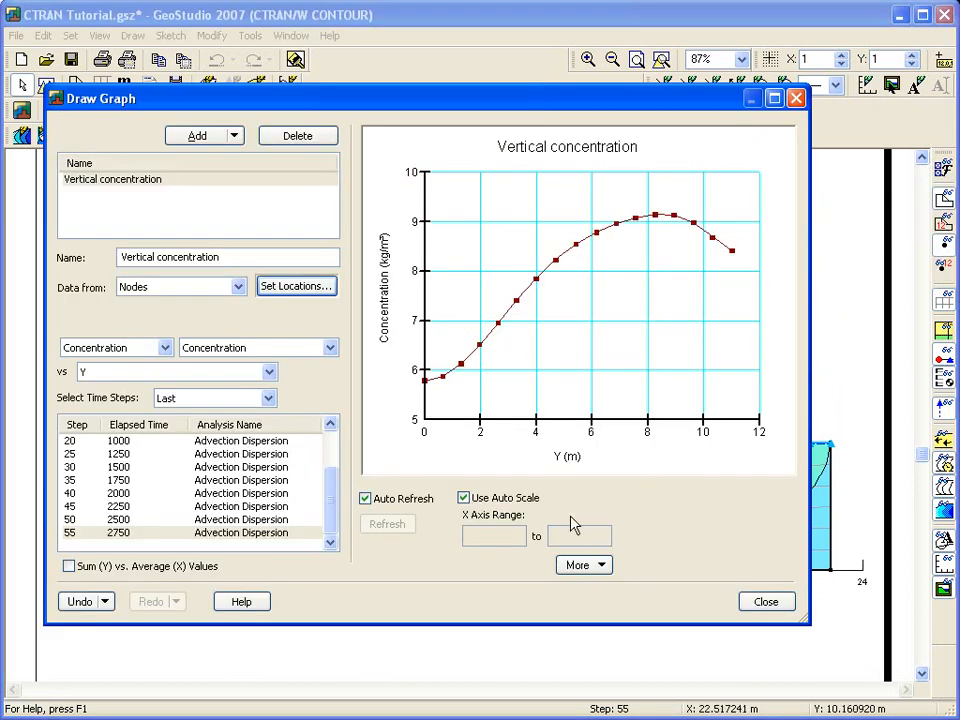
{"action": "left_click", "coordinate": [586, 567]}
{"action": "left_click", "coordinate": [583, 609]}
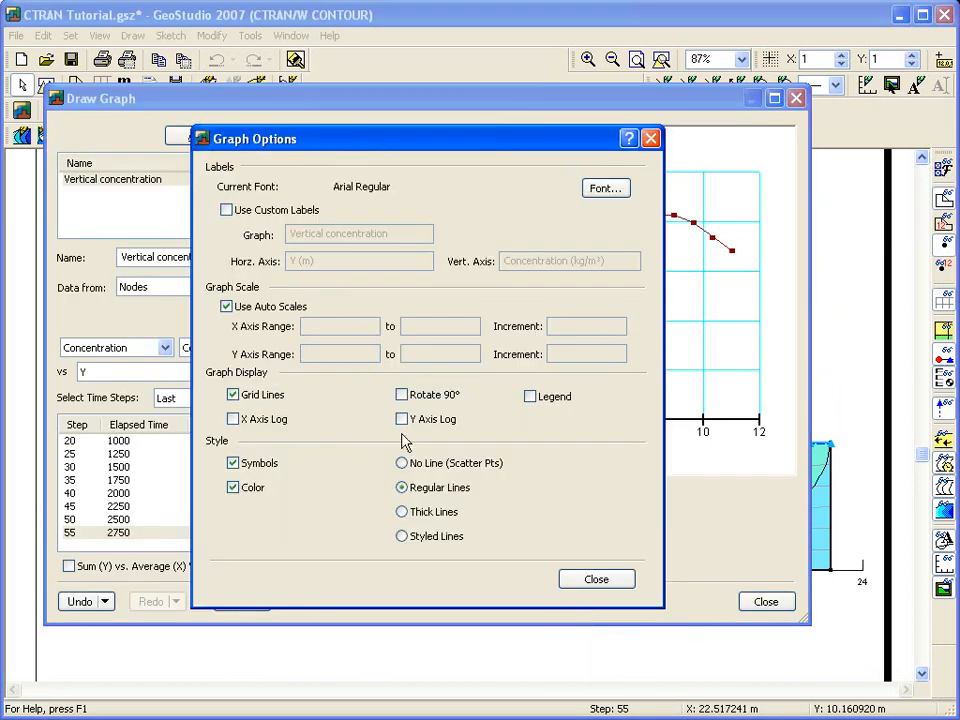
{"action": "left_click", "coordinate": [401, 395]}
{"action": "left_click", "coordinate": [590, 580]}
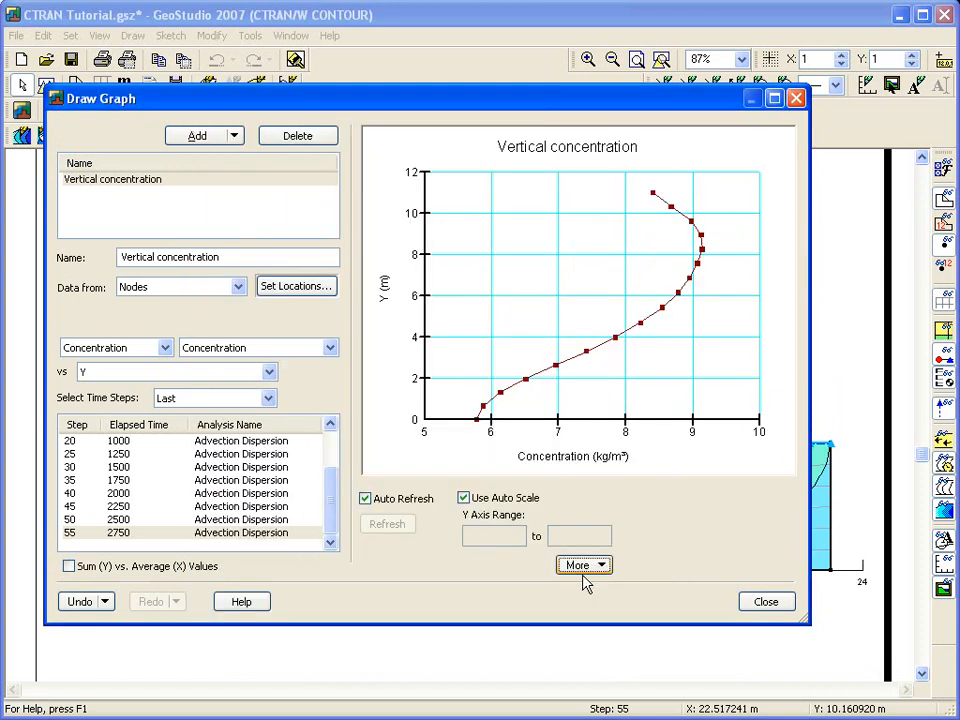
Clone the graph as 'Vertical concentration all time steps' with All time steps selected.
{"action": "left_click", "coordinate": [233, 137]}
{"action": "left_click", "coordinate": [212, 175]}
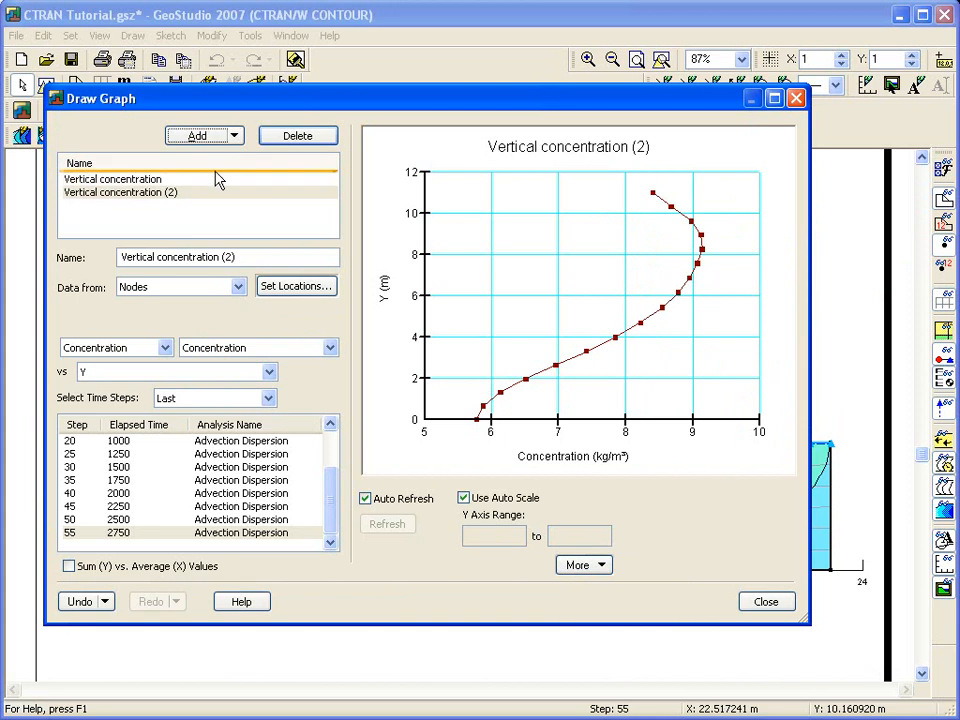
{"action": "left_click_drag", "start_coordinate": [232, 257], "coordinate": [227, 257]}
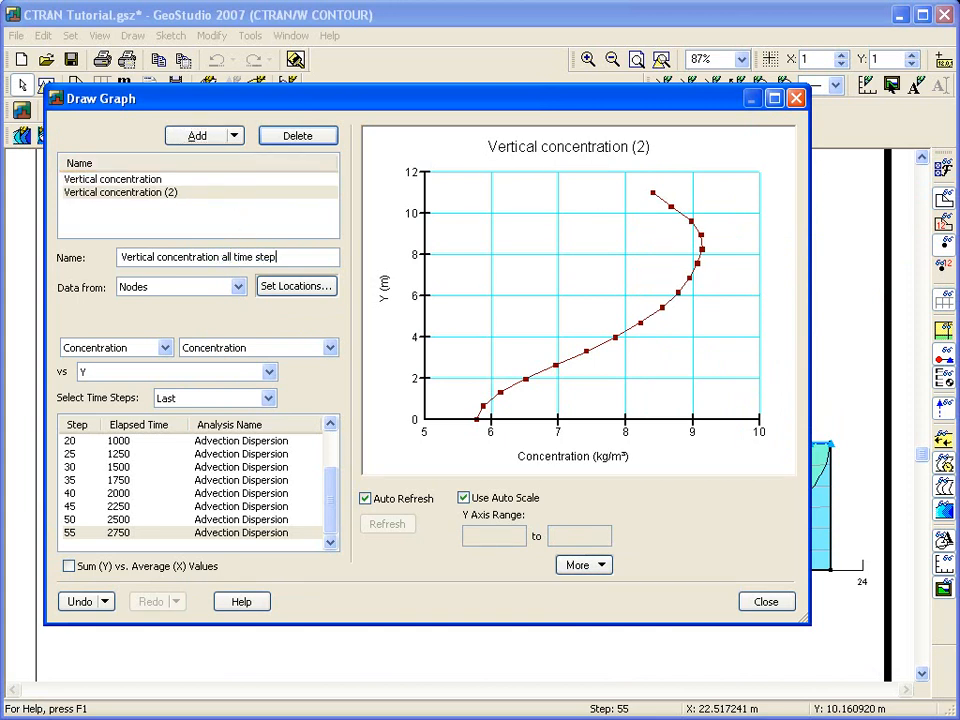
{"action": "left_click", "coordinate": [222, 400]}
{"action": "left_click", "coordinate": [200, 427]}
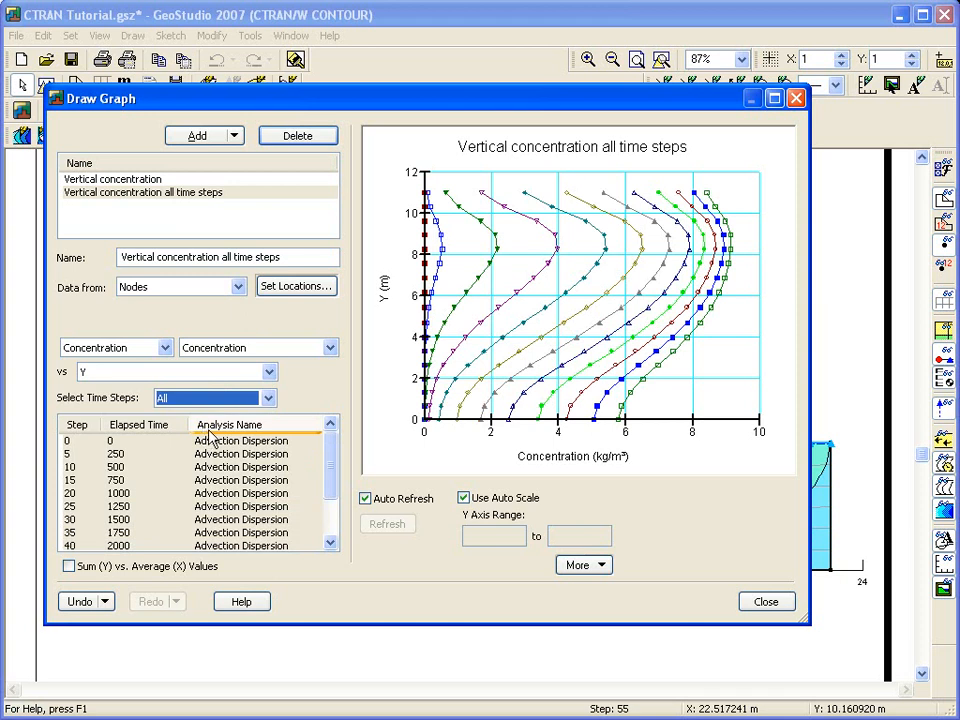
{"action": "left_click", "coordinate": [760, 604]}
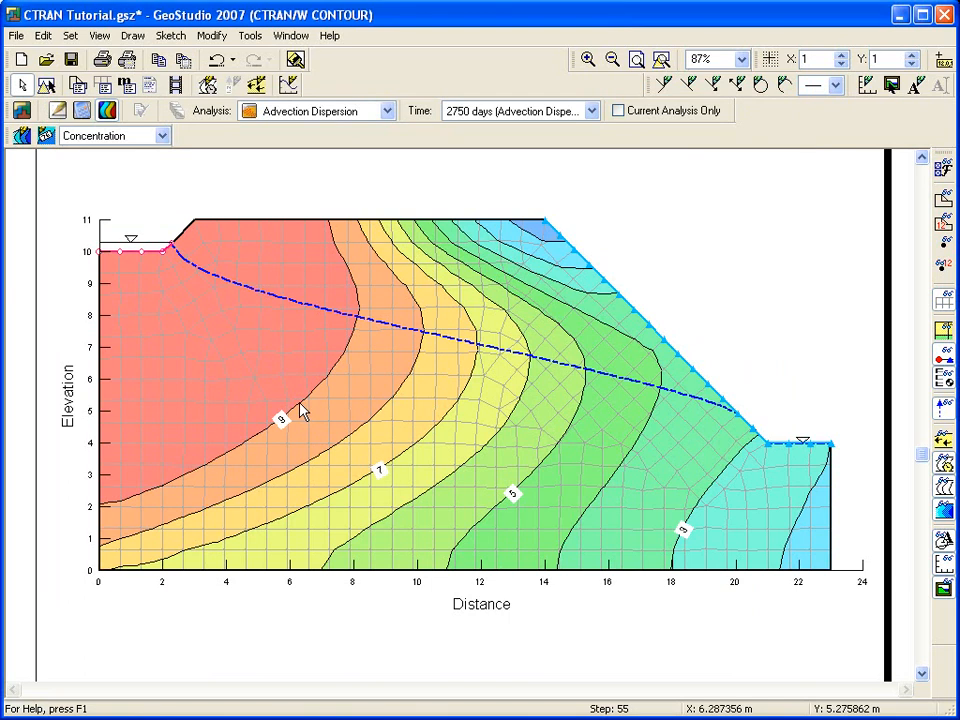
Draw Concentration isolines at value 1 for all time steps.
{"action": "left_click", "coordinate": [133, 36]}
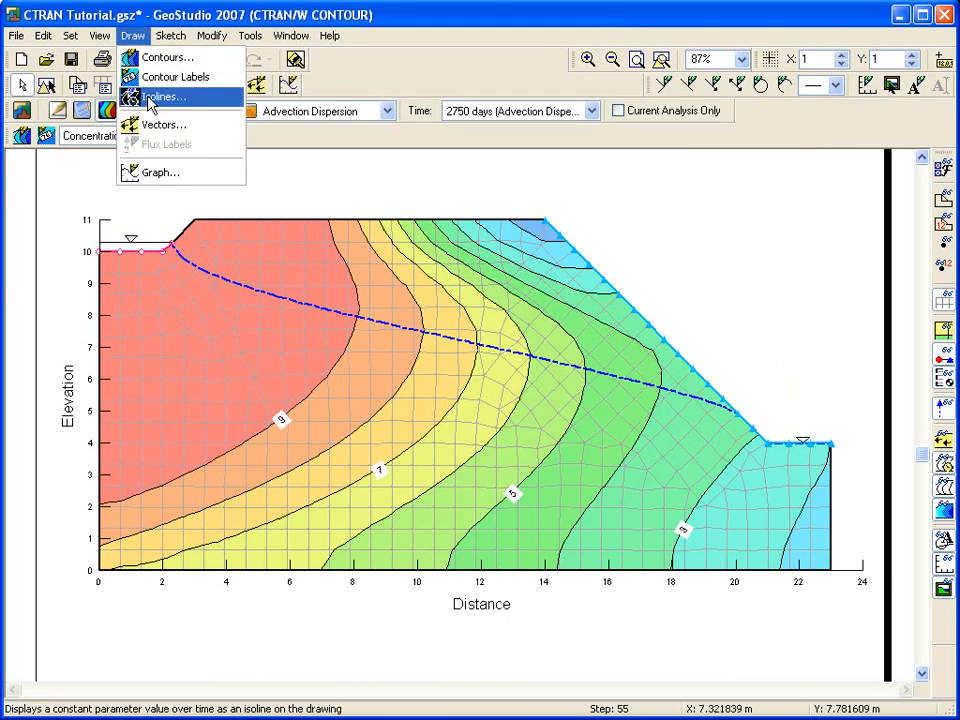
{"action": "left_click", "coordinate": [190, 95]}
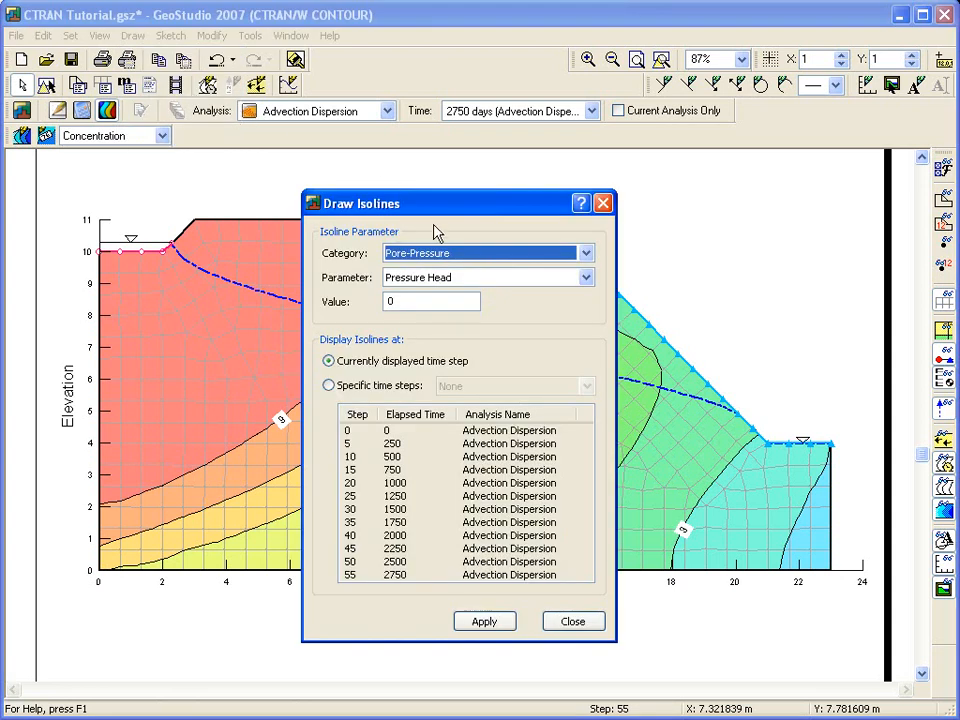
{"action": "left_click", "coordinate": [465, 254]}
{"action": "left_click", "coordinate": [467, 269]}
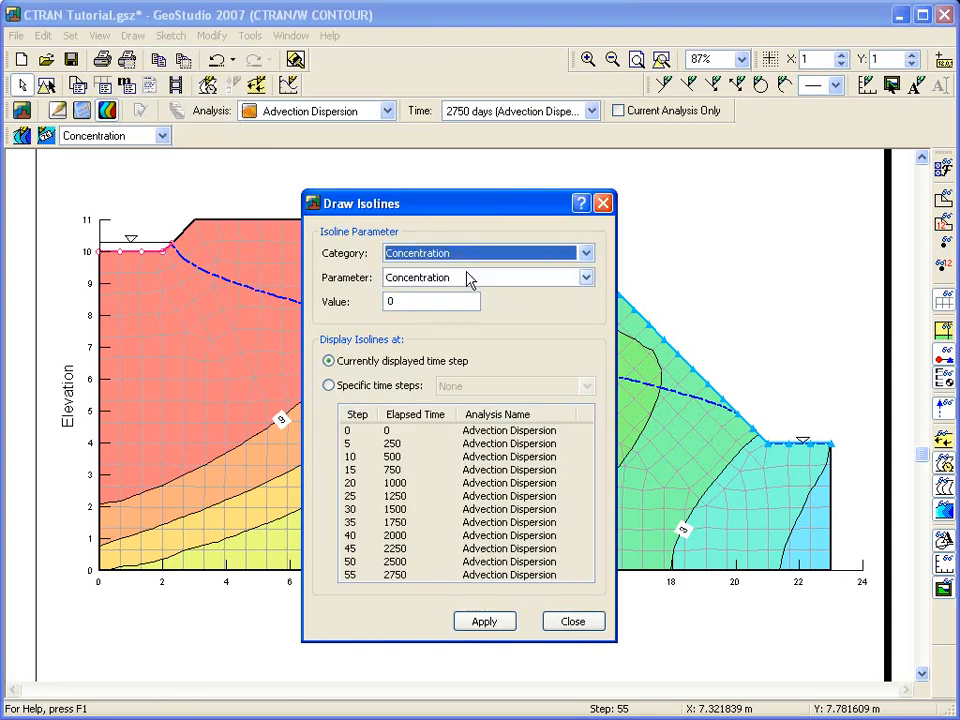
{"action": "double_click", "coordinate": [407, 301]}
{"action": "type", "text": "1"}
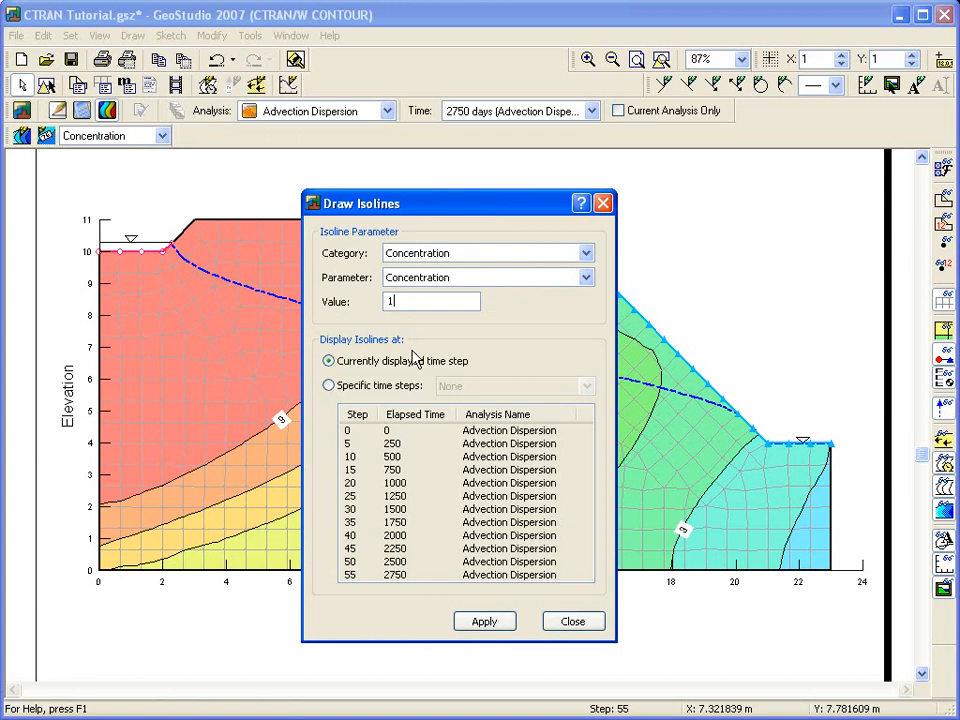
{"action": "left_click", "coordinate": [331, 385]}
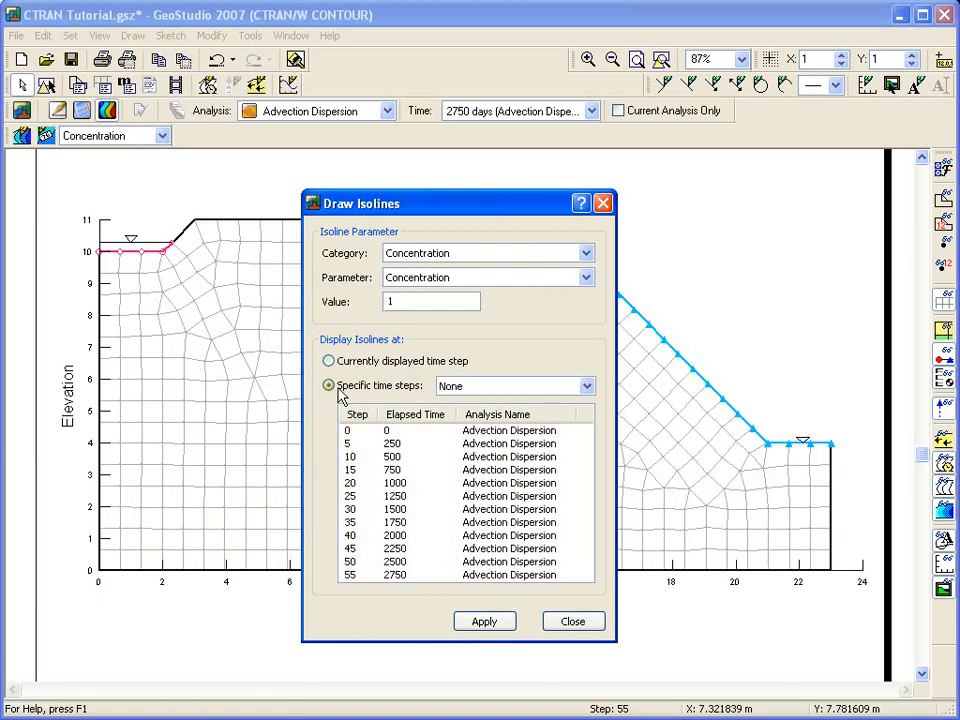
{"action": "left_click", "coordinate": [444, 393]}
{"action": "left_click", "coordinate": [446, 401]}
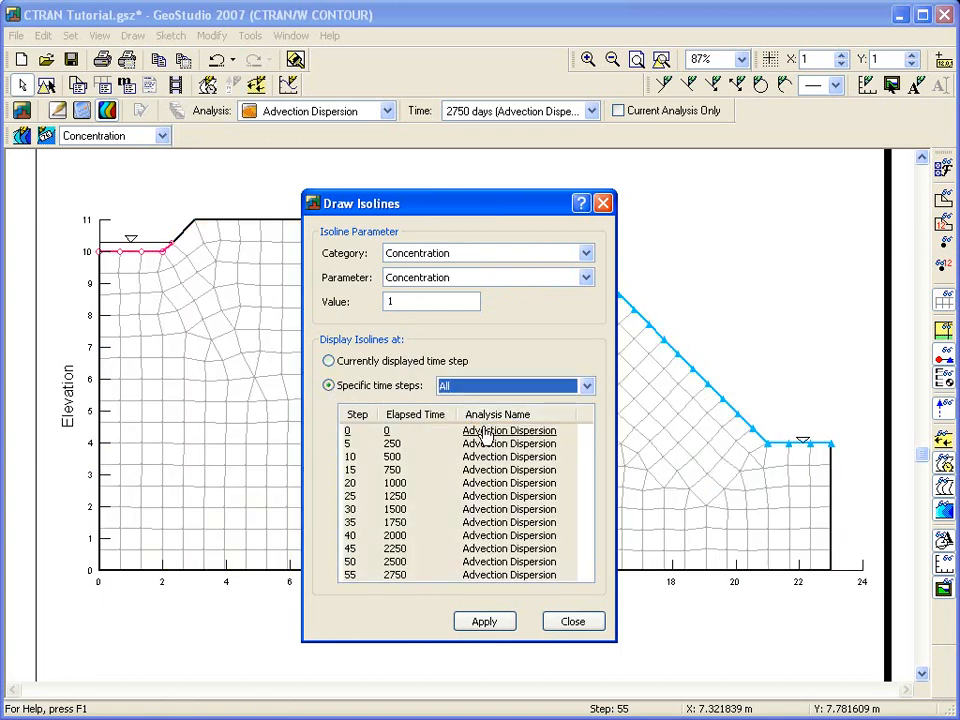
{"action": "left_click", "coordinate": [490, 622]}
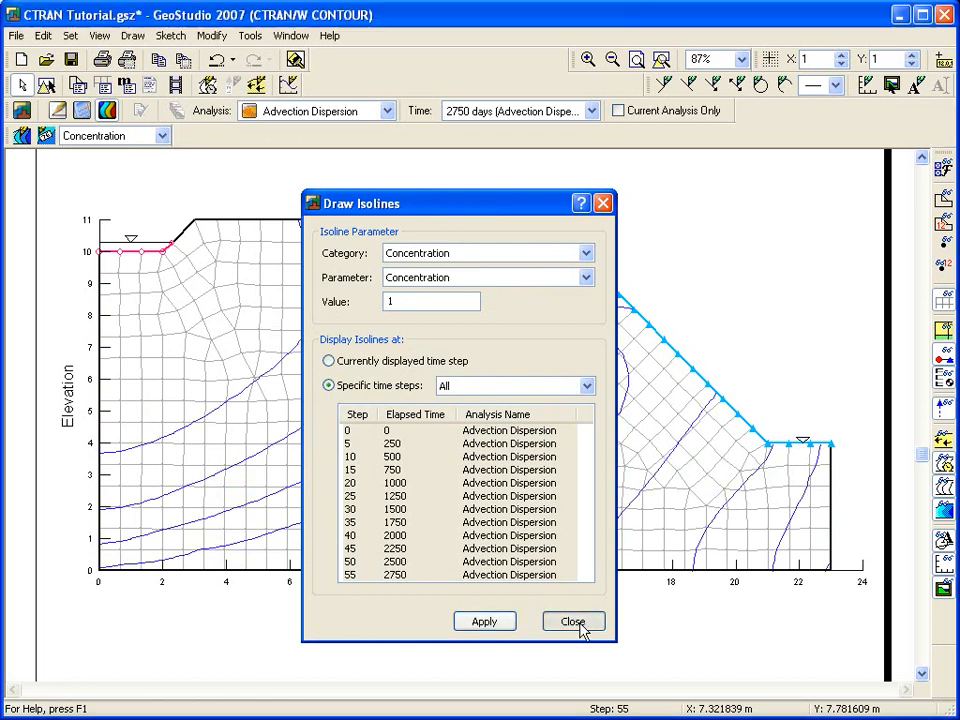
{"action": "left_click", "coordinate": [573, 622]}
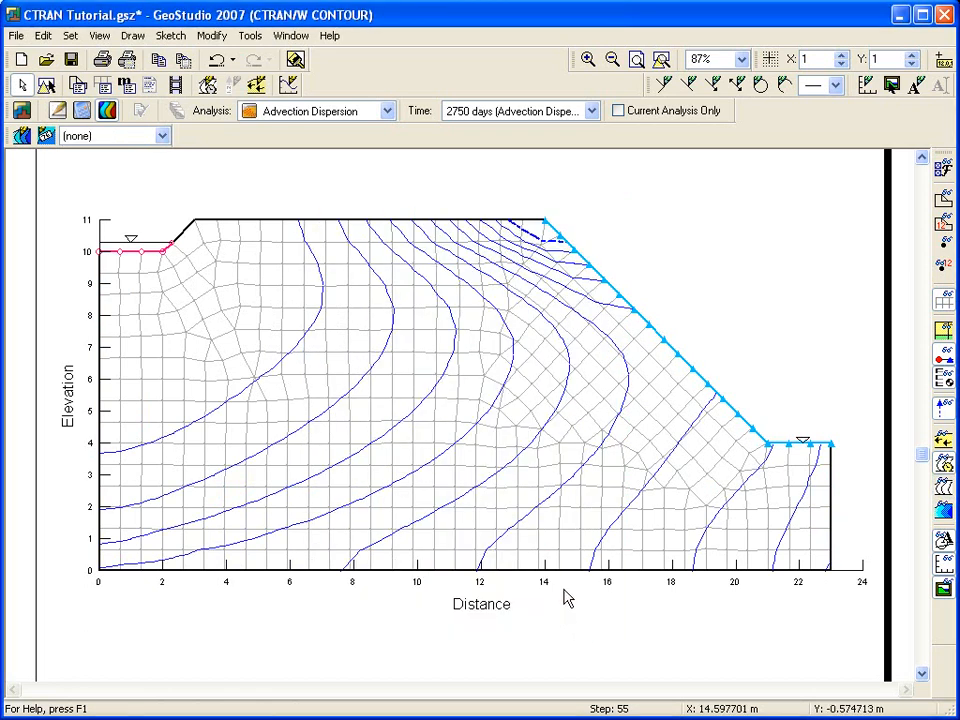
Hide the mesh and label the isolines 250 days, 2.06, 3.42, 4.79 and 6.19 yrs.
{"action": "left_click", "coordinate": [943, 301]}
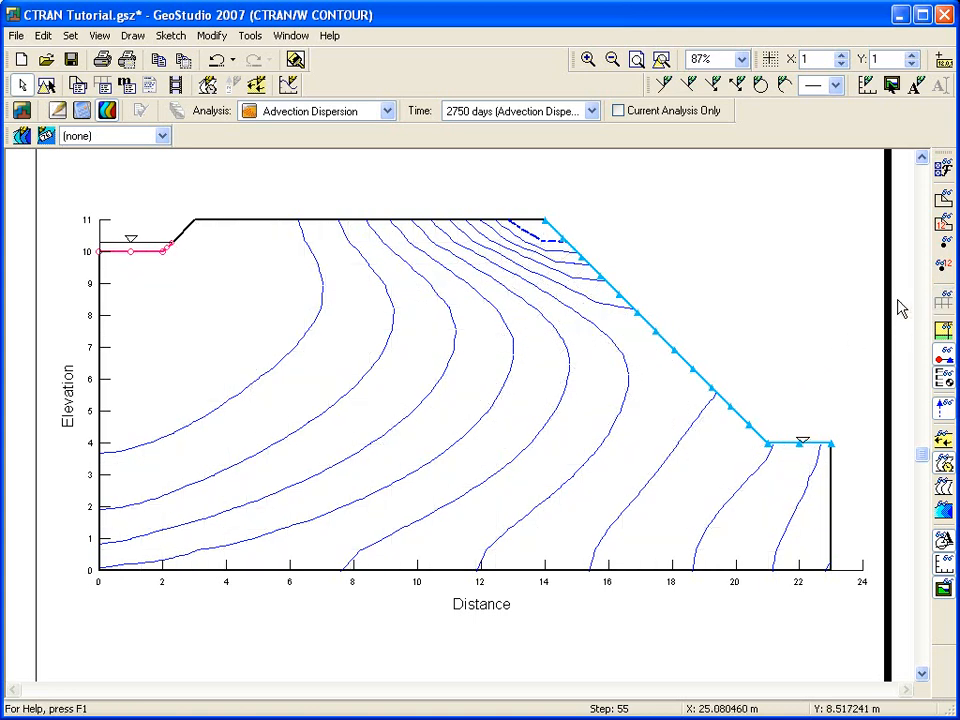
{"action": "left_click", "coordinate": [133, 35]}
{"action": "left_click", "coordinate": [140, 77]}
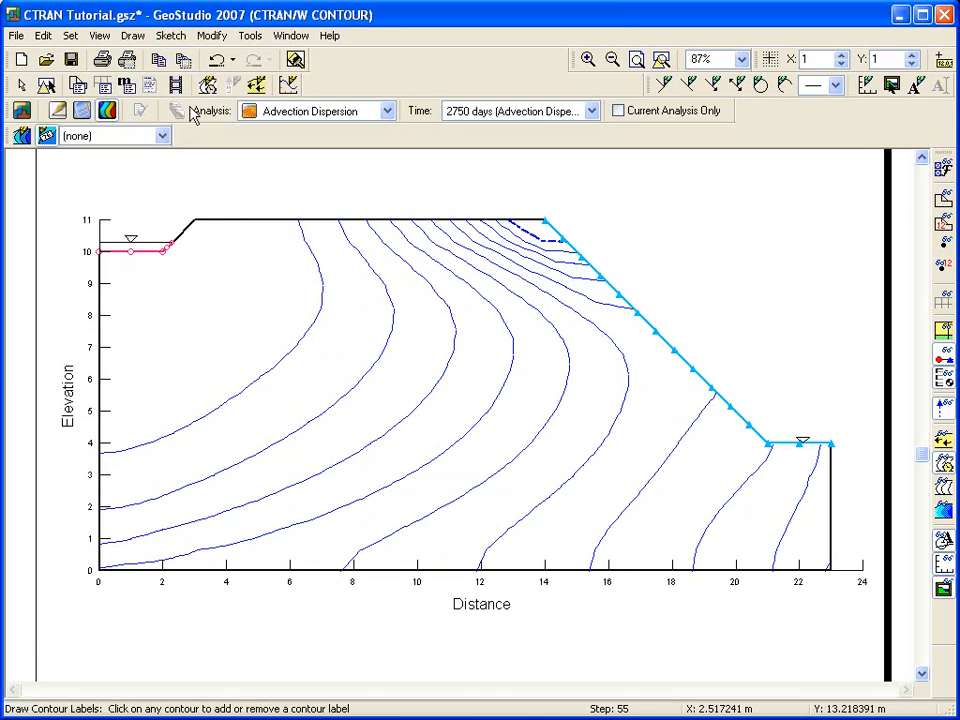
{"action": "left_click", "coordinate": [259, 379]}
{"action": "left_click", "coordinate": [368, 447]}
{"action": "left_click", "coordinate": [470, 493]}
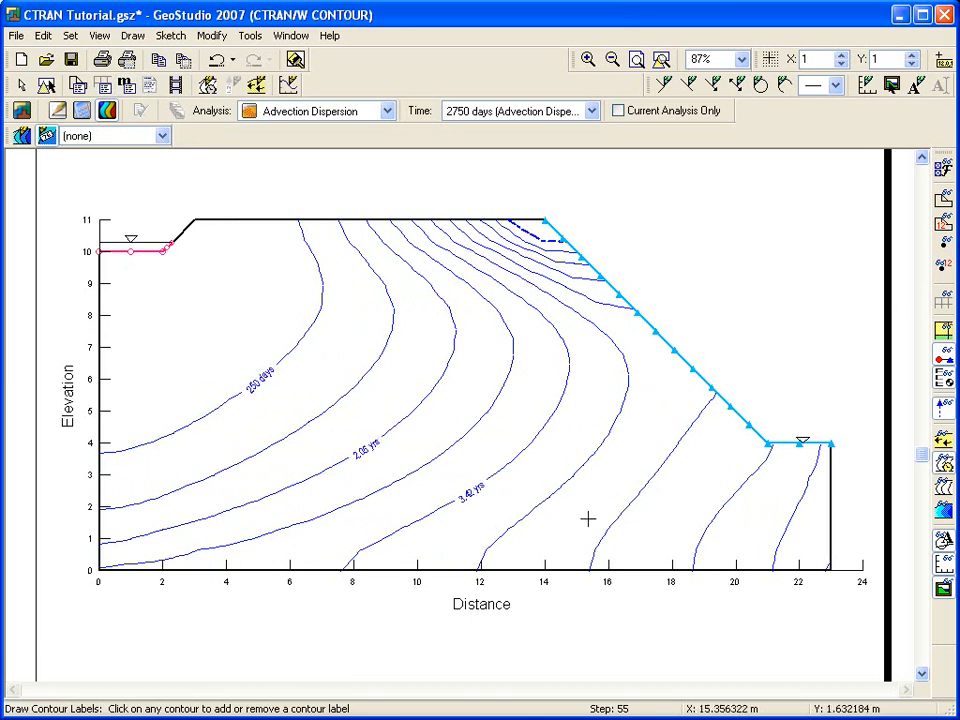
{"action": "left_click", "coordinate": [631, 500]}
{"action": "left_click", "coordinate": [784, 522]}
{"action": "key", "text": "Escape"}
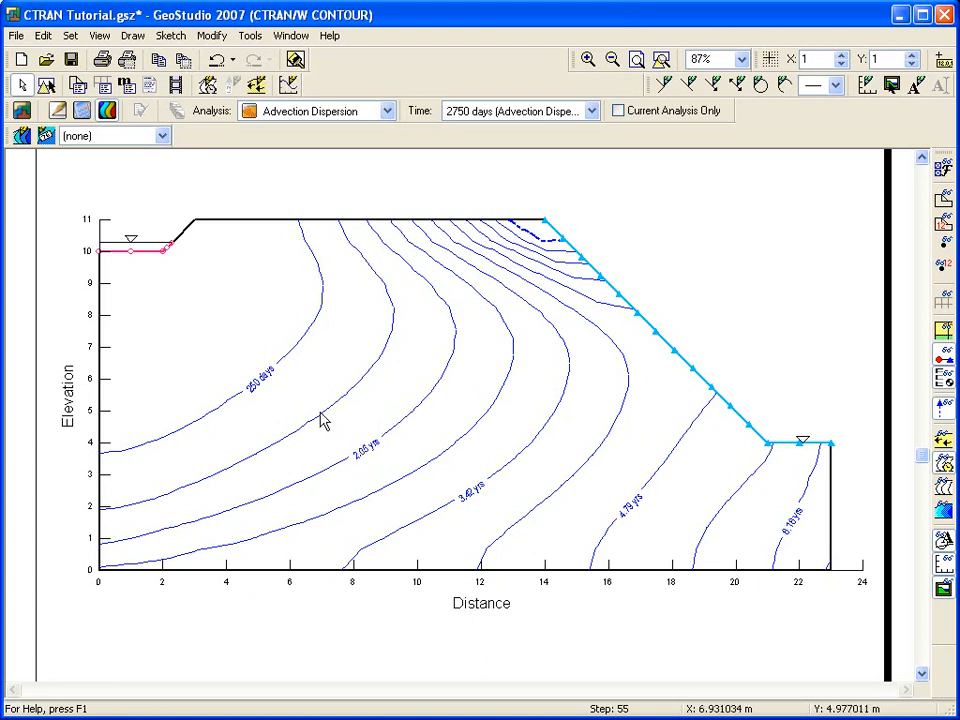
Generate the analysis report and save it as CTRAN Tutorial.html.
{"action": "left_click", "coordinate": [104, 37]}
{"action": "left_click", "coordinate": [122, 124]}
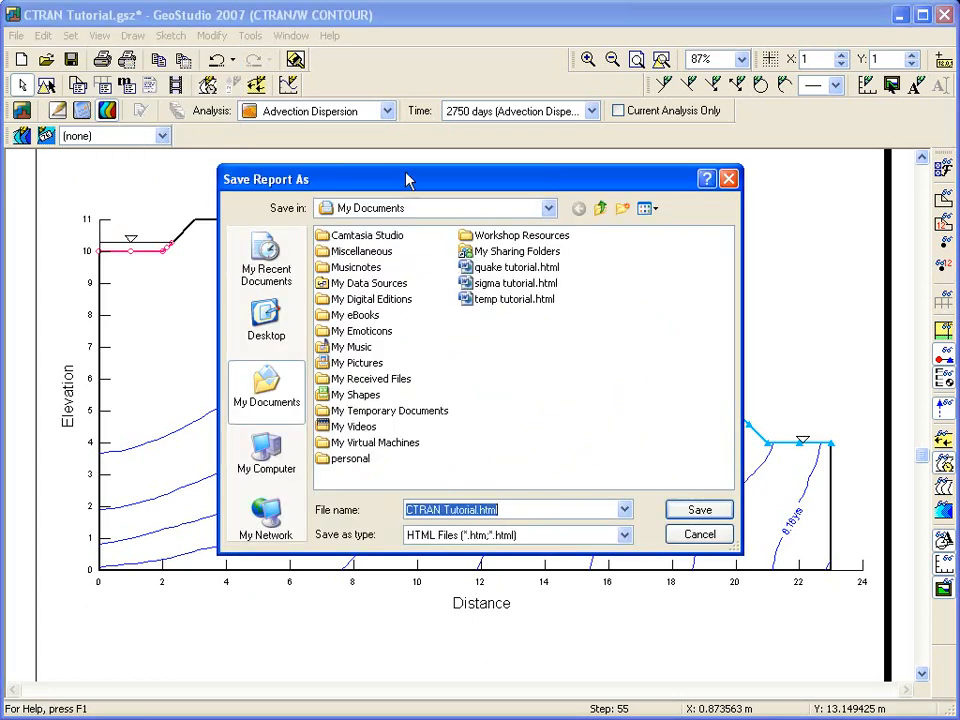
{"action": "left_click", "coordinate": [699, 511]}
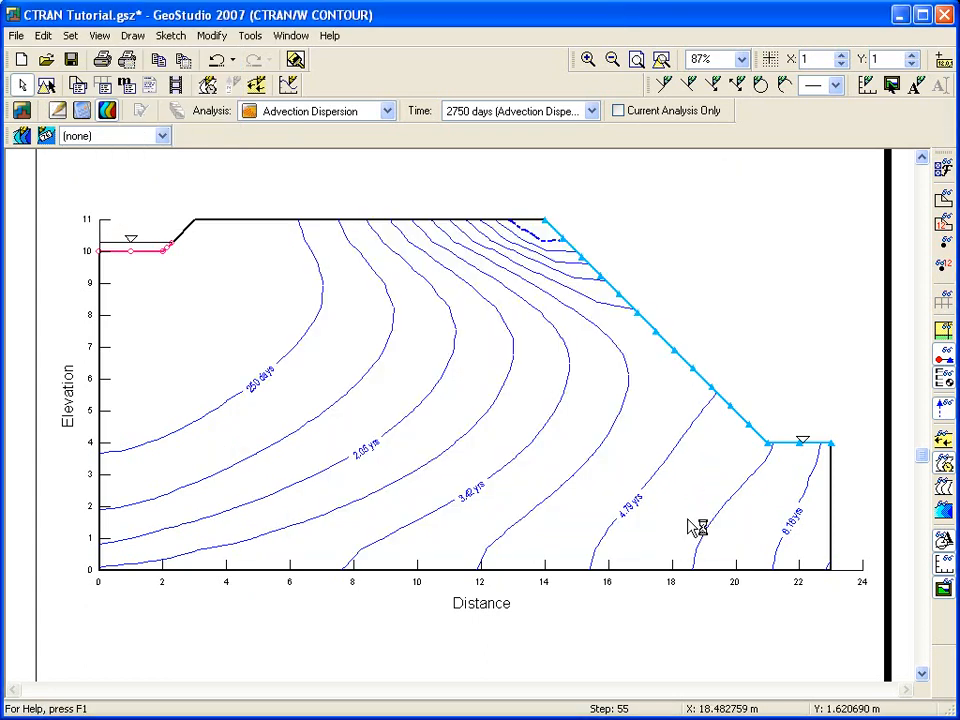
Scroll through the exported report in Word, then close Word.
{"action": "scroll", "coordinate": [780, 631], "scroll_direction": "down", "scroll_amount": 4}
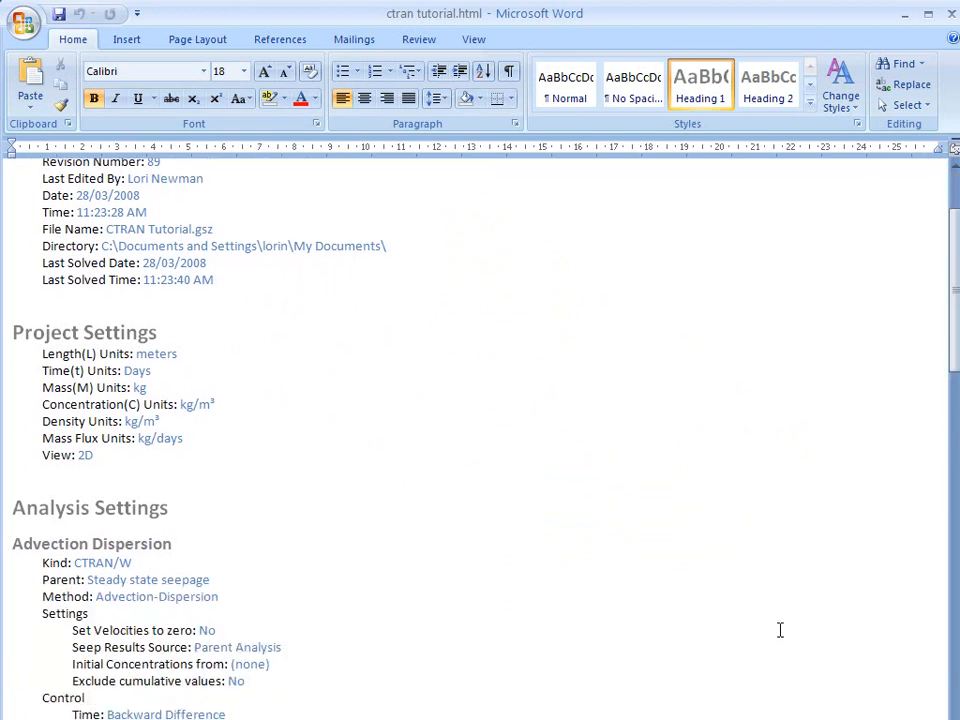
{"action": "scroll", "coordinate": [780, 629], "scroll_direction": "up", "scroll_amount": 1}
{"action": "scroll", "coordinate": [780, 629], "scroll_direction": "up", "scroll_amount": 3}
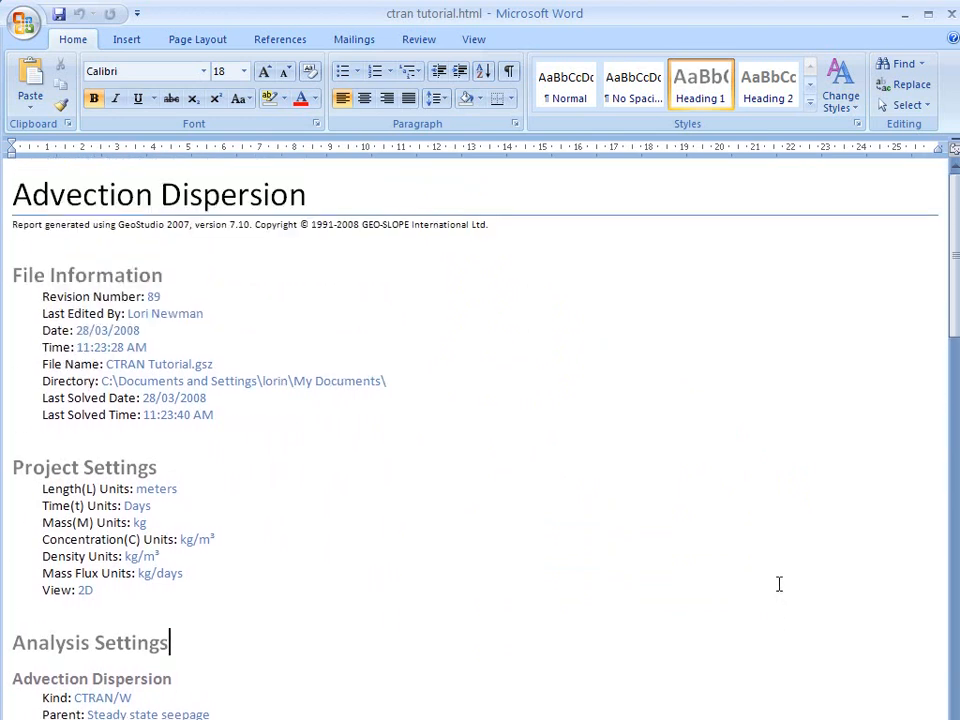
{"action": "left_click", "coordinate": [951, 13]}
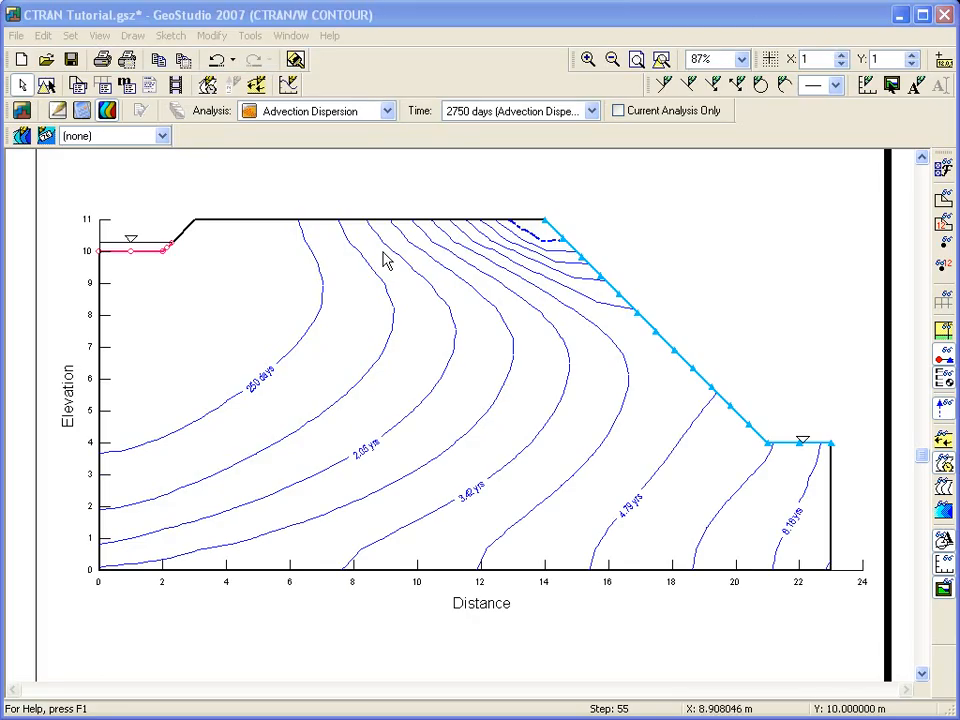
Look over the boundary condition settings and help in Define, then go to the project start page.
{"action": "left_click", "coordinate": [56, 112]}
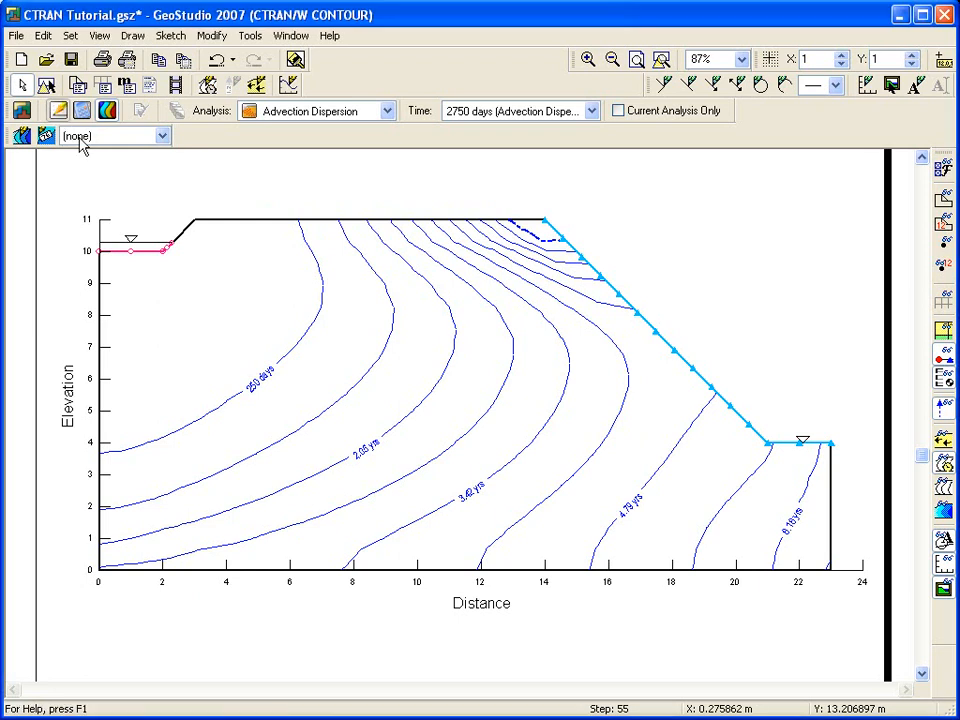
{"action": "left_click", "coordinate": [240, 86]}
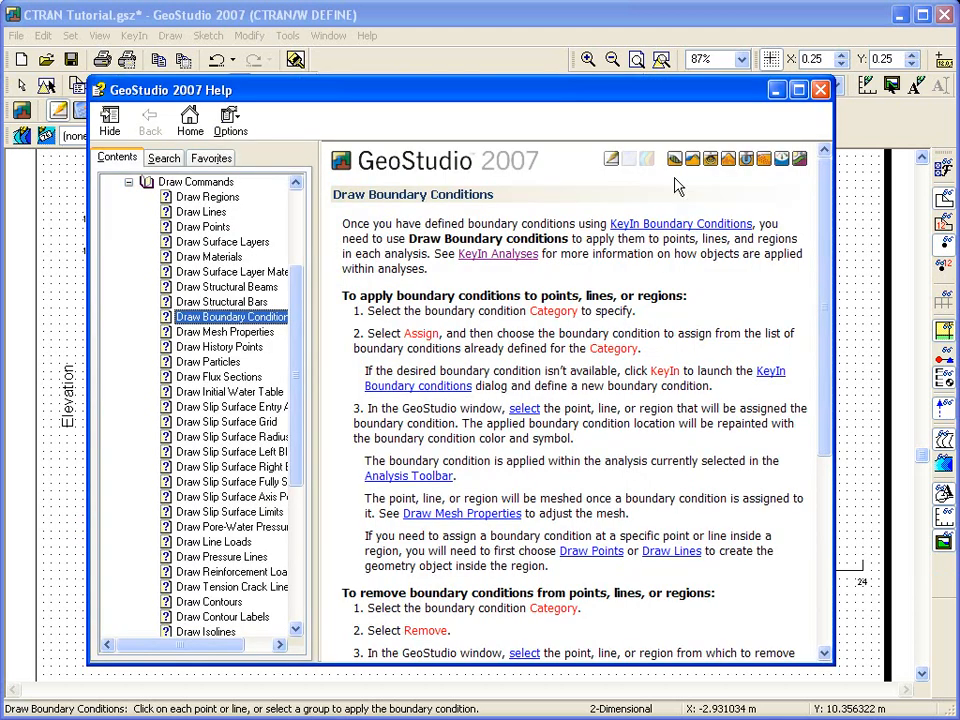
{"action": "left_click", "coordinate": [820, 90]}
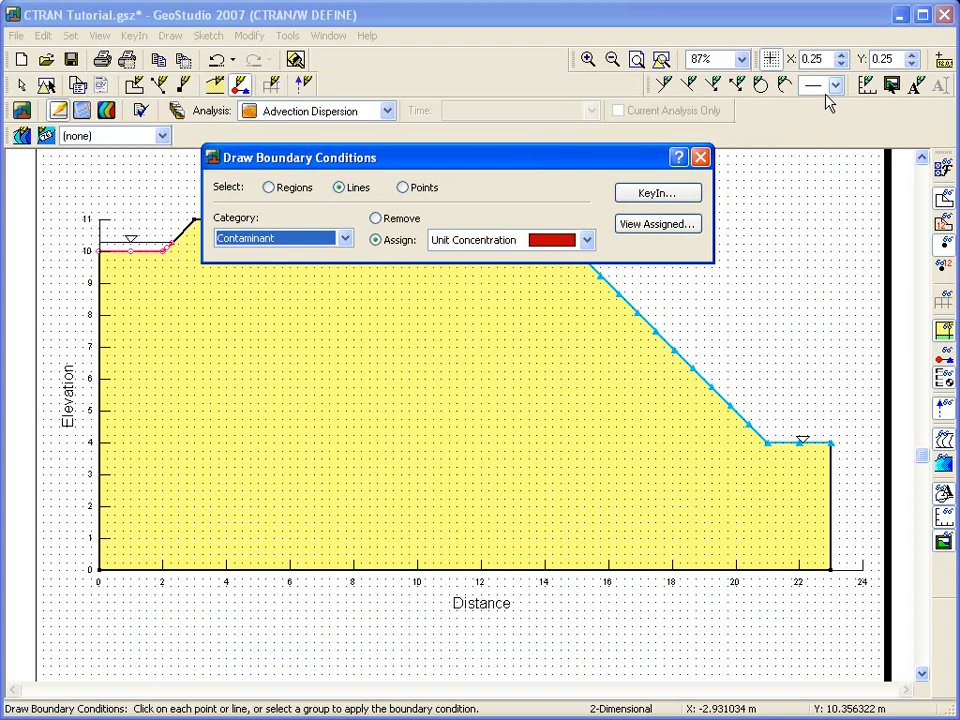
{"action": "left_click", "coordinate": [701, 157]}
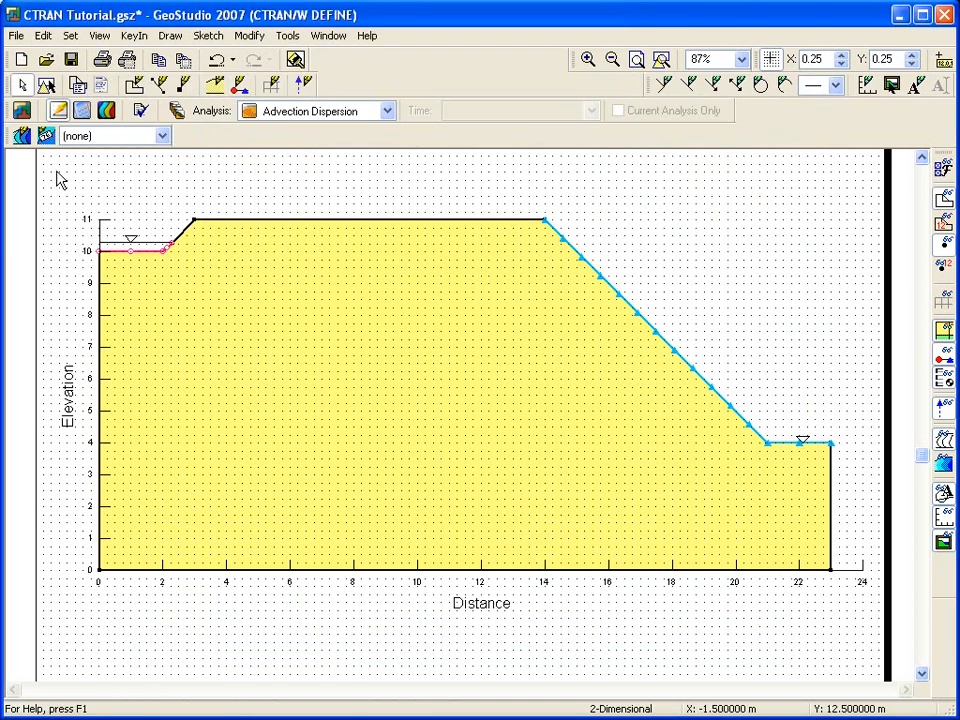
{"action": "left_click", "coordinate": [22, 109]}
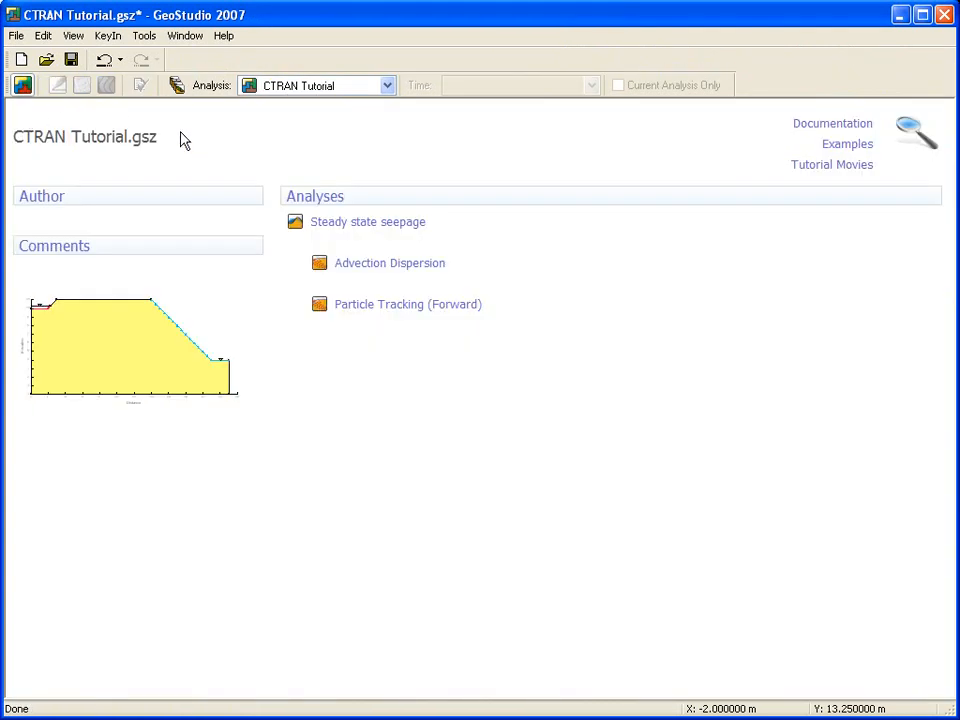
Search the examples for 'ctran', then open the Advection Dispersion analysis.
{"action": "mouse_move", "coordinate": [808, 124]}
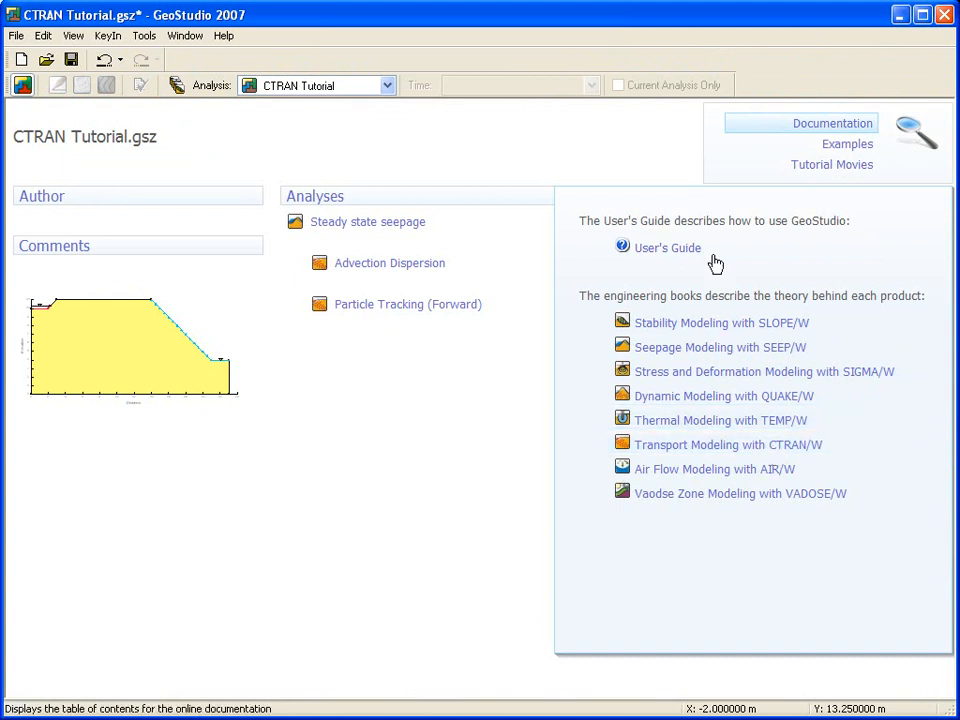
{"action": "mouse_move", "coordinate": [838, 150]}
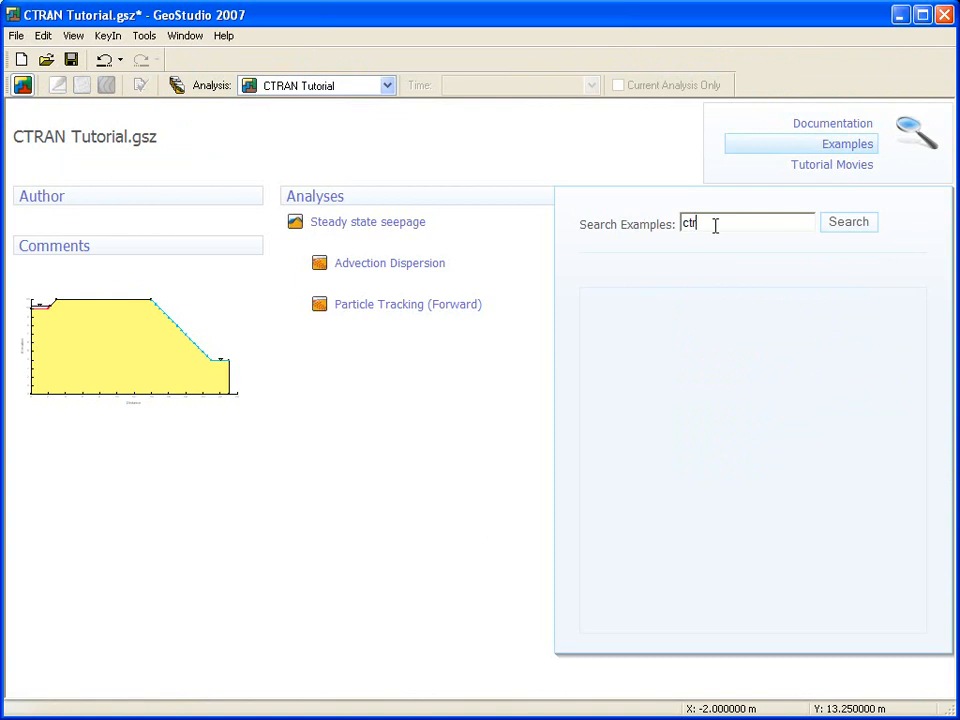
{"action": "key", "text": "Return"}
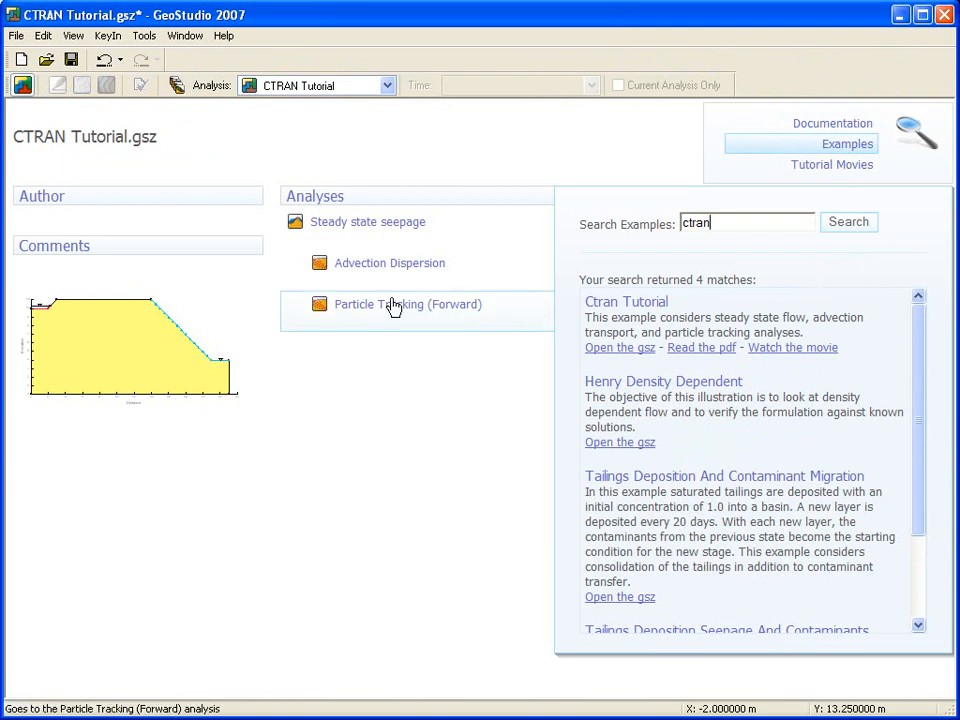
{"action": "left_click", "coordinate": [334, 266]}
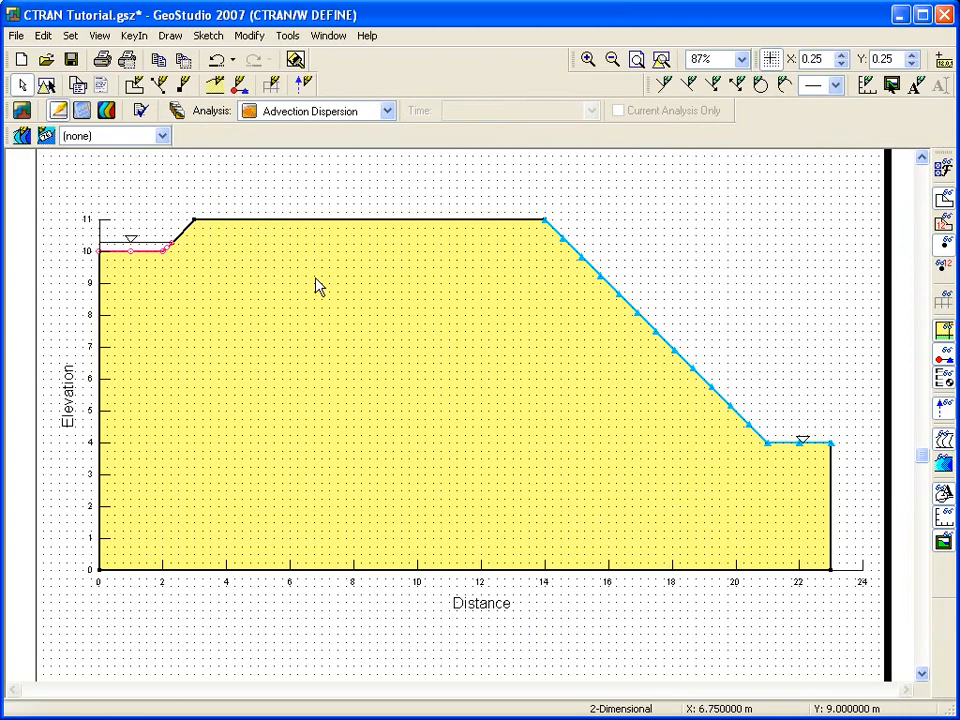